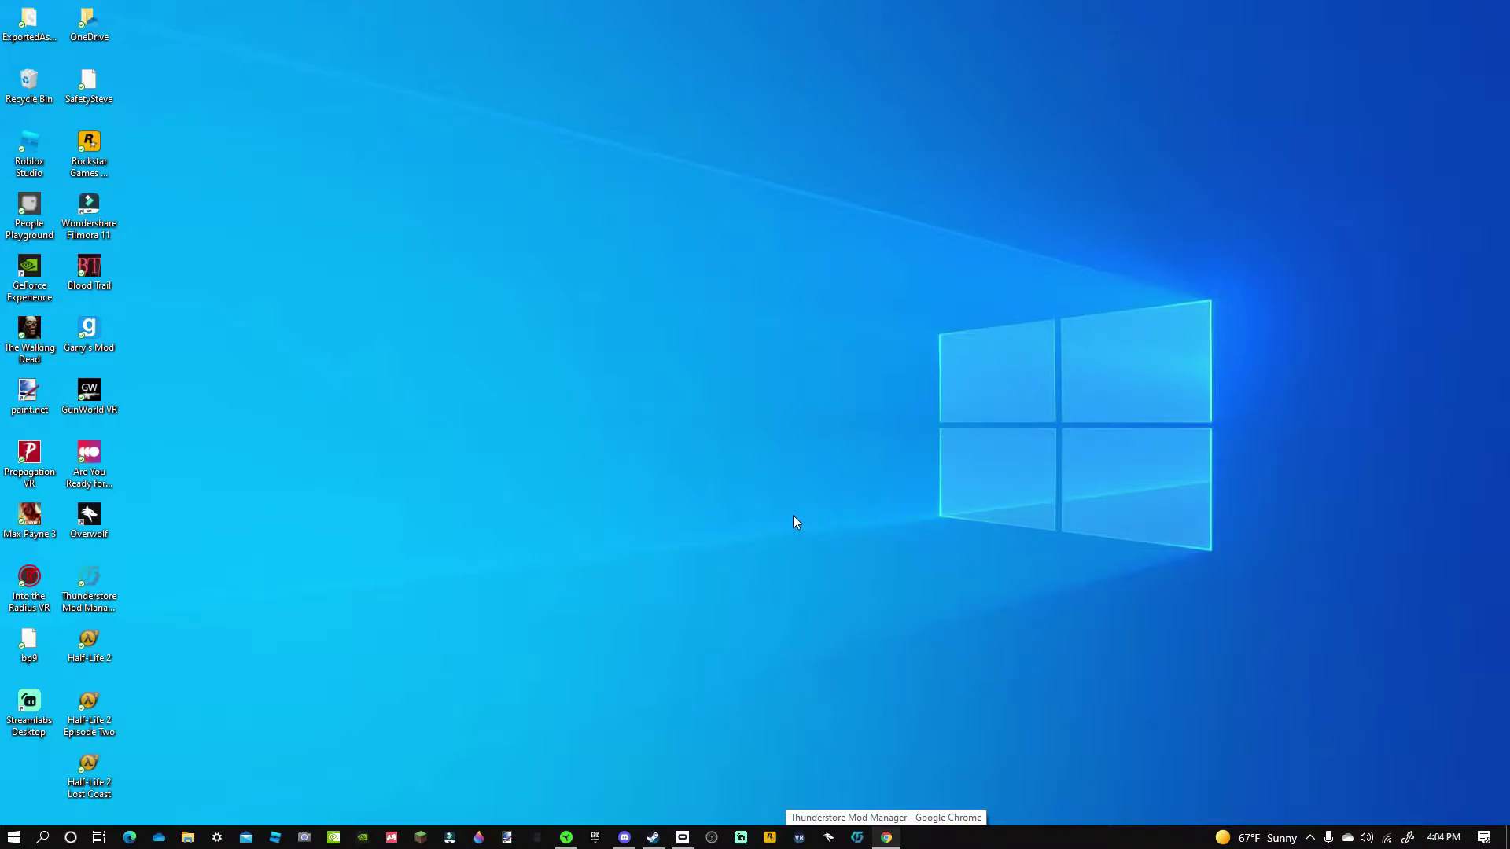
Switch to Chrome and load boneworks.thunderstore.io in a new tab.
click(885, 838)
key(ctrl+t)
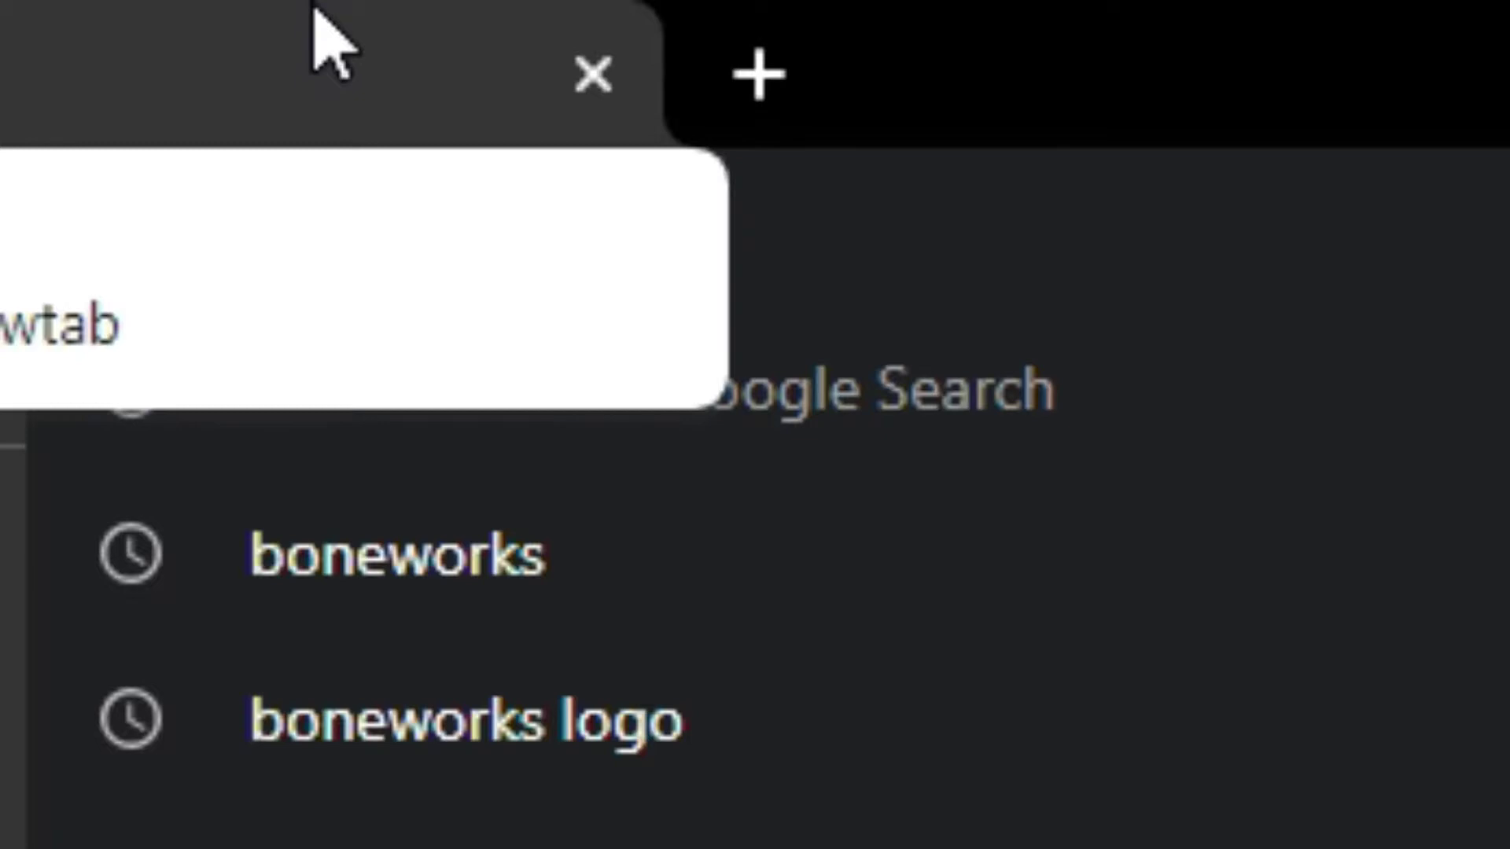
text(boneworls)
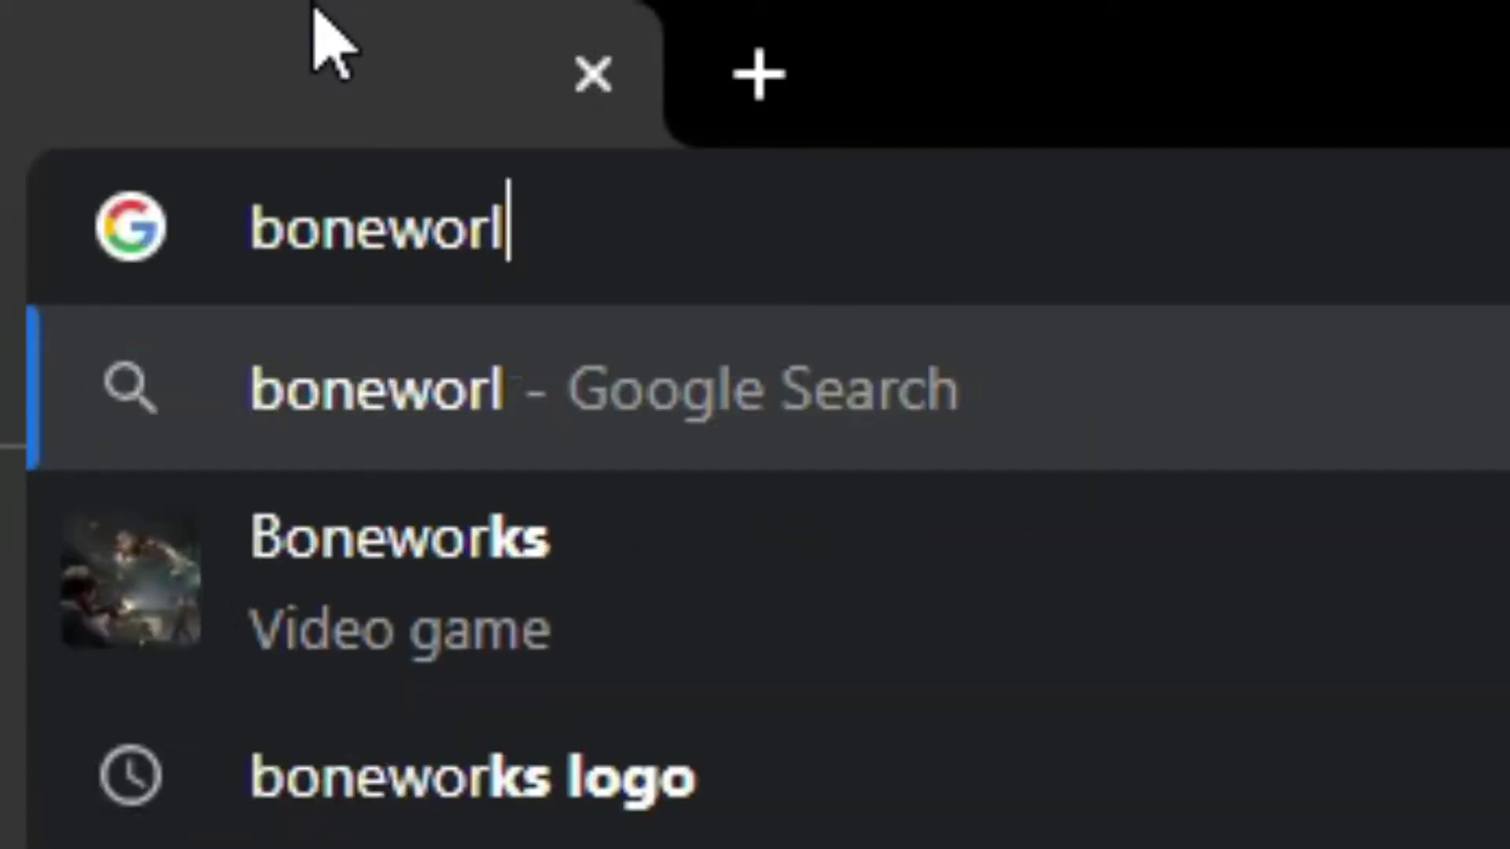
key(BackSpace)
key(BackSpace)
text(ks)
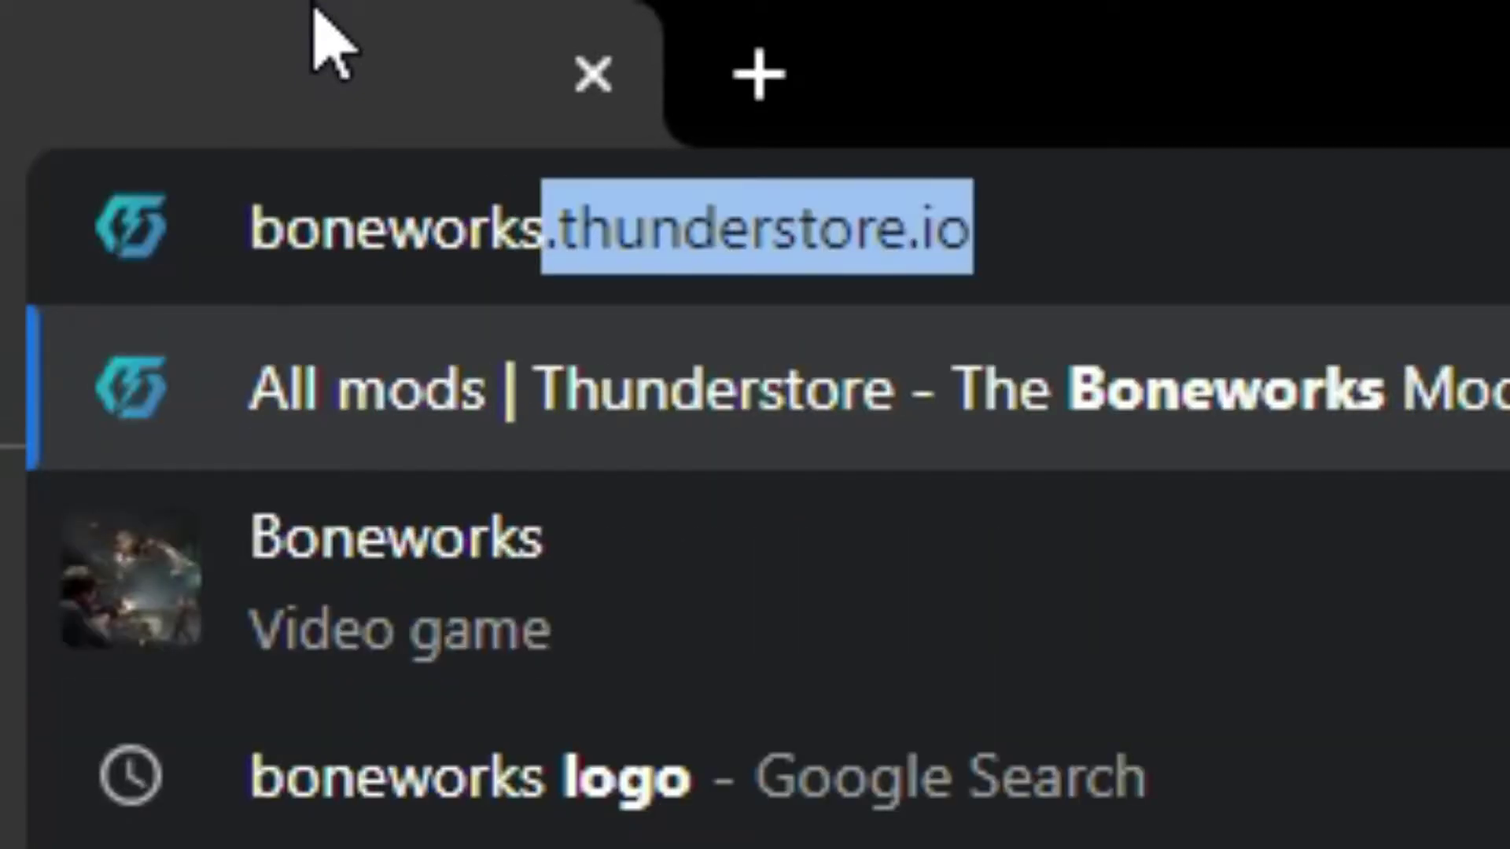
text(.thu)
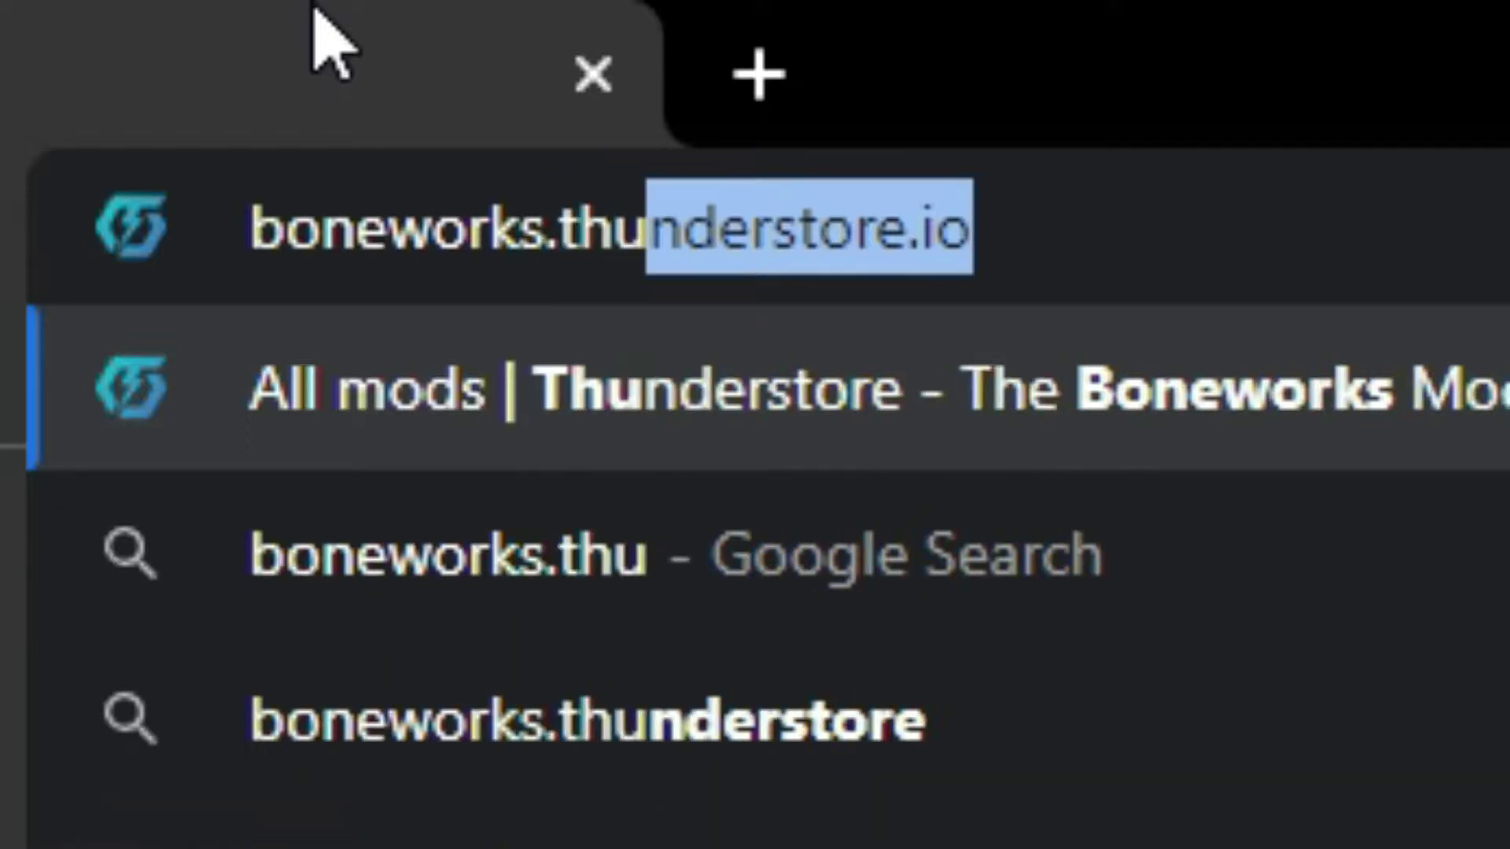
text(nders)
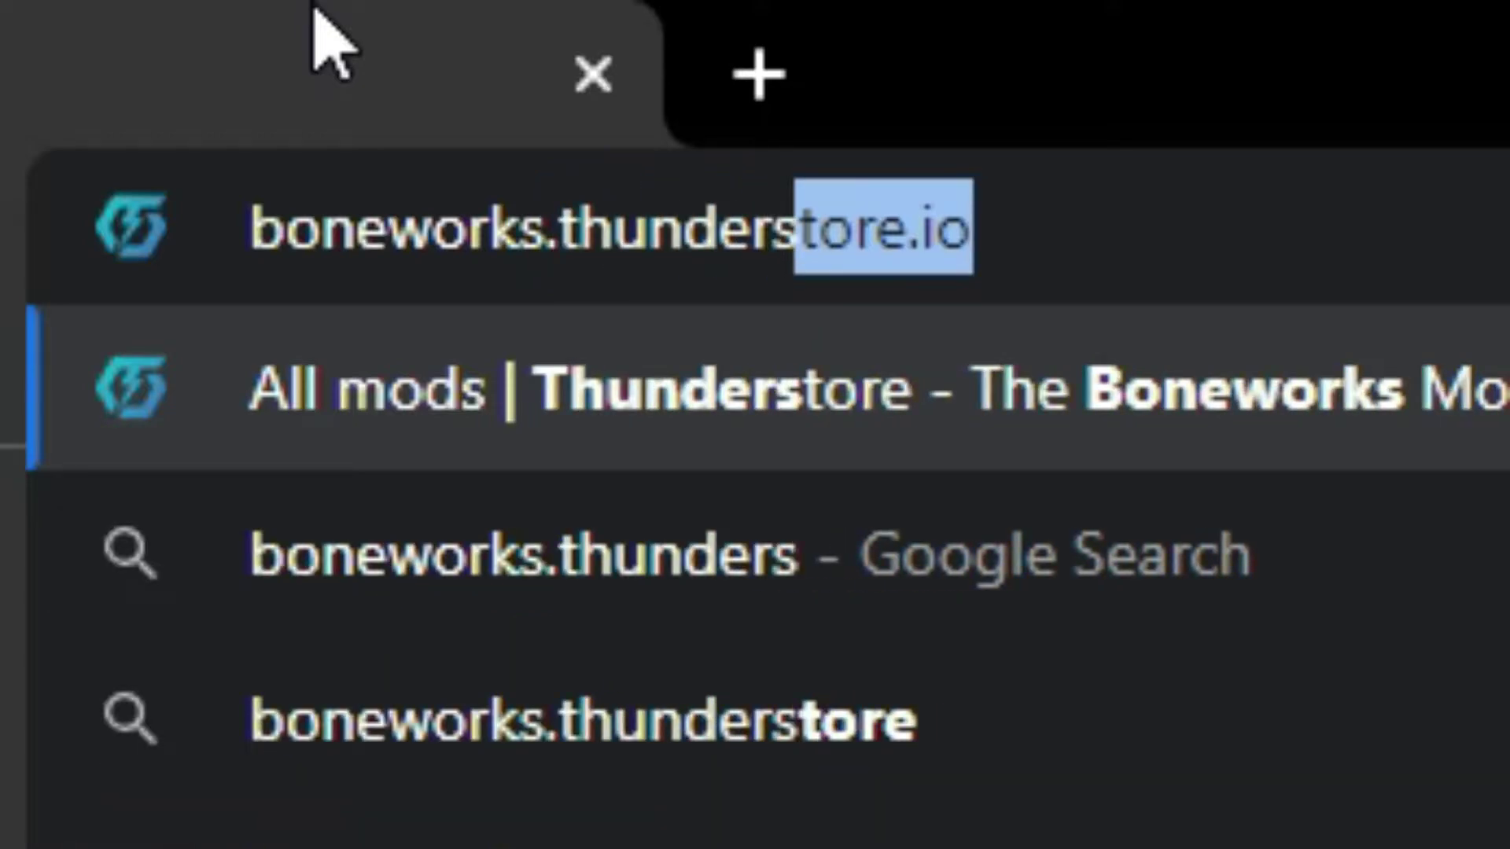
text(tore.io)
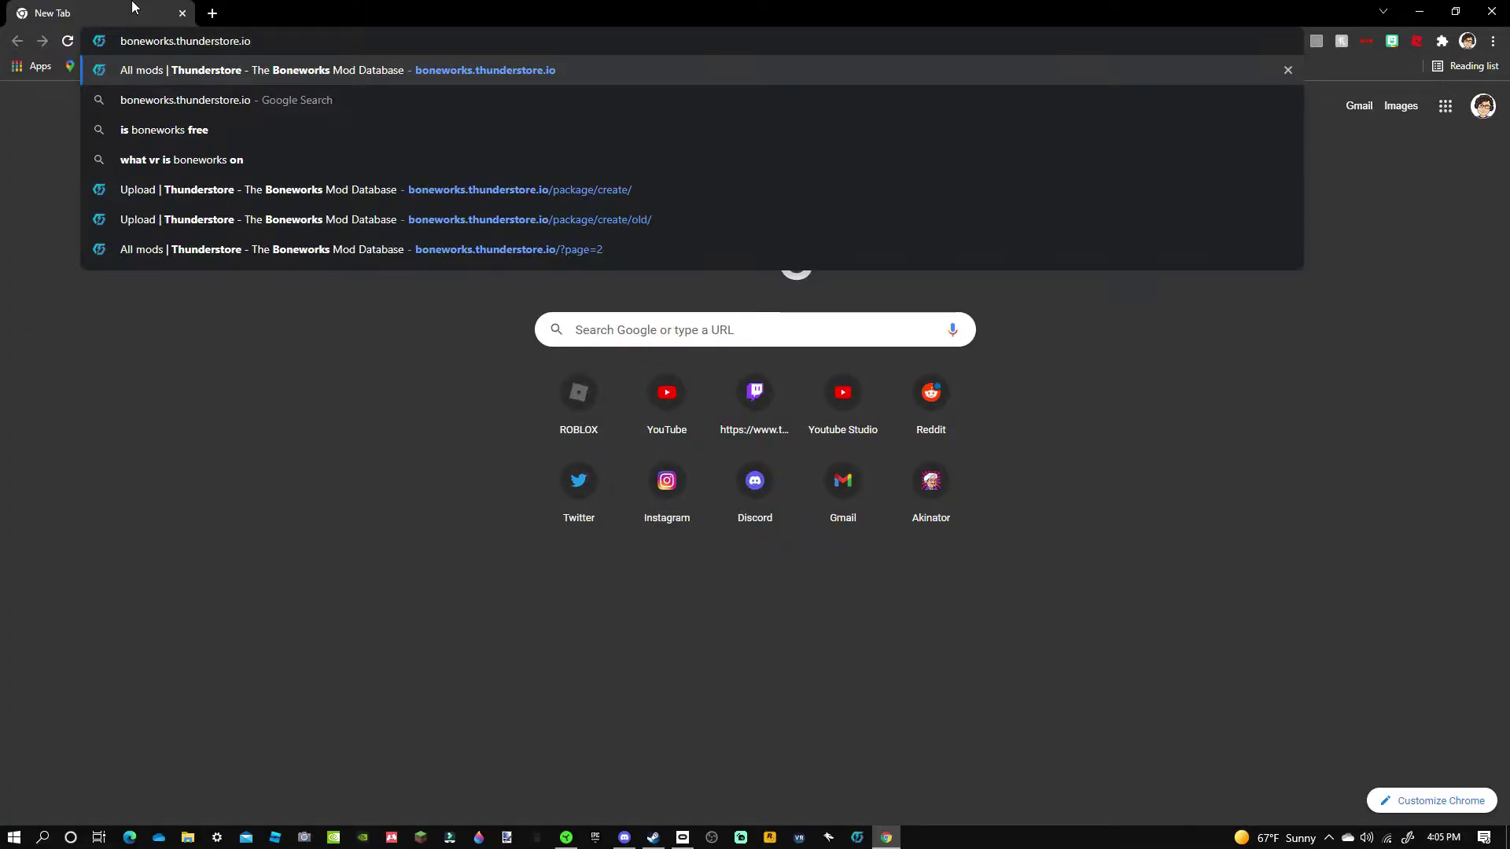
key(Return)
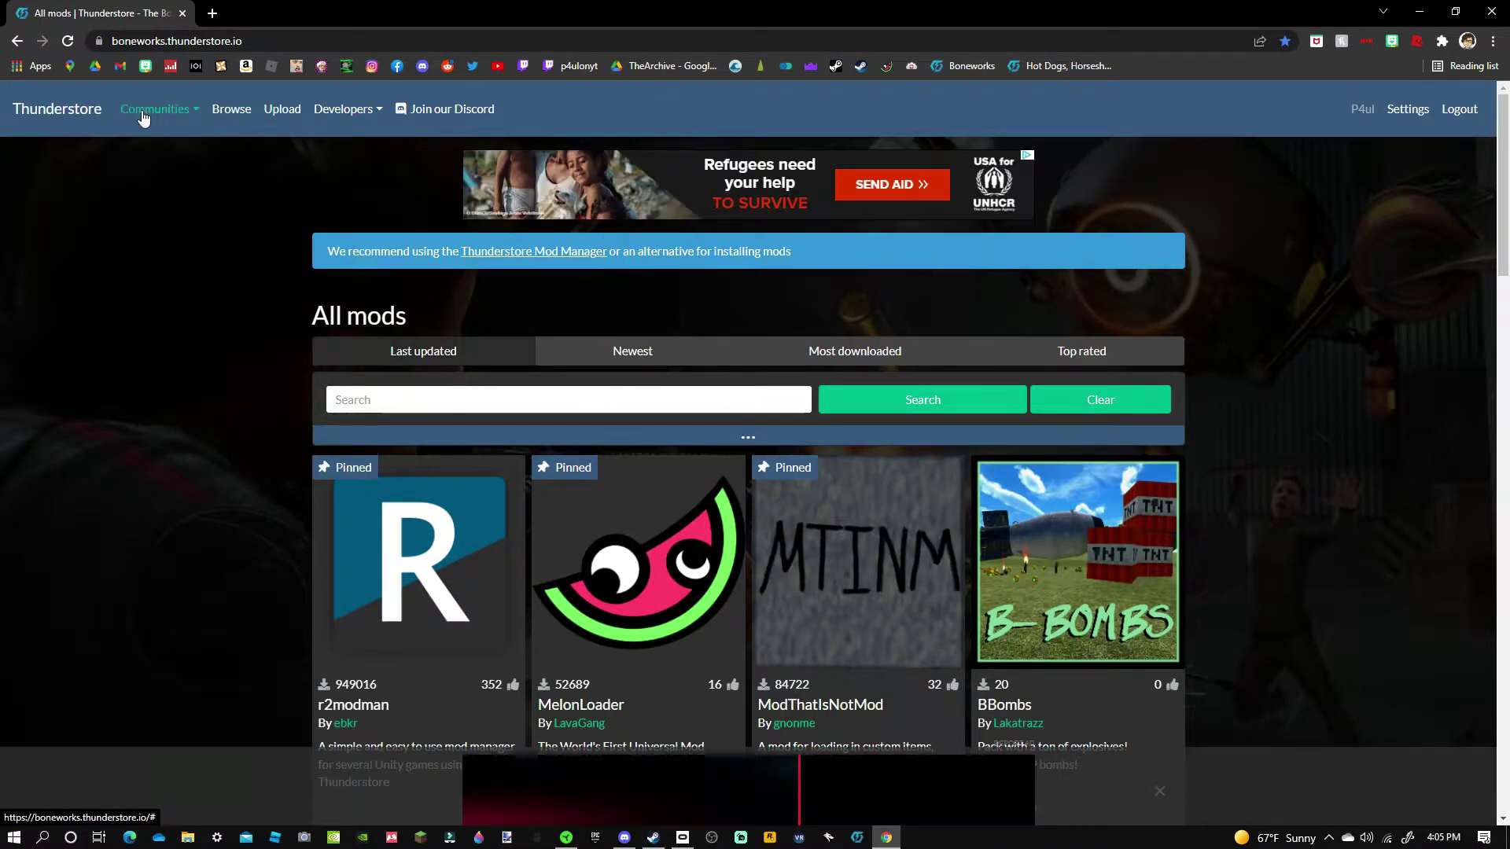
Open the recommended Thunderstore Mod Manager page from the Boneworks mods site and download the app's installer.
scroll(1122, 475, down, 15)
scroll(889, 451, up, 5)
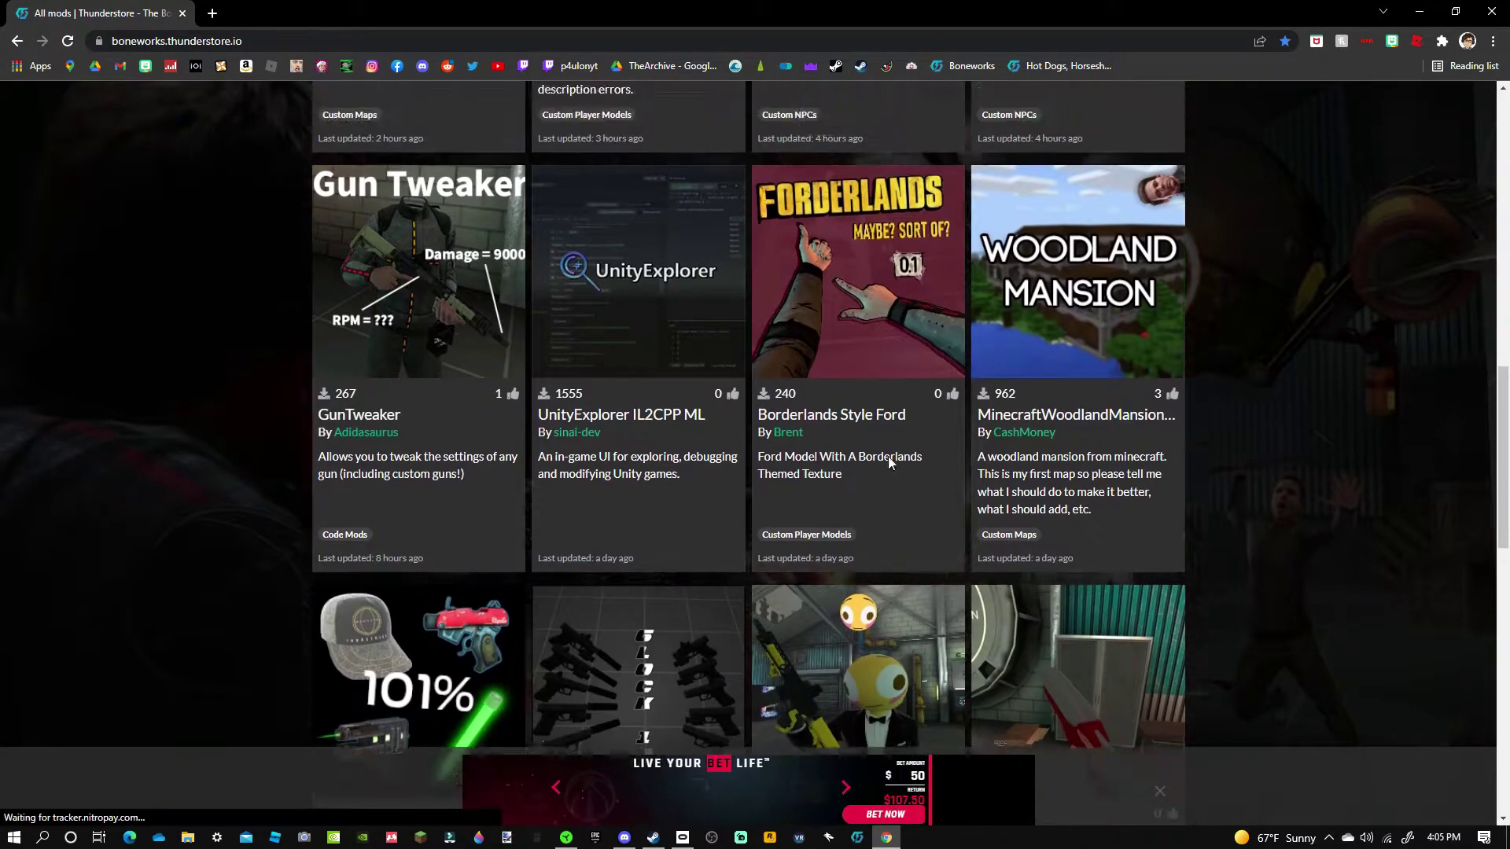
scroll(667, 533, up, 5)
scroll(667, 533, up, 5)
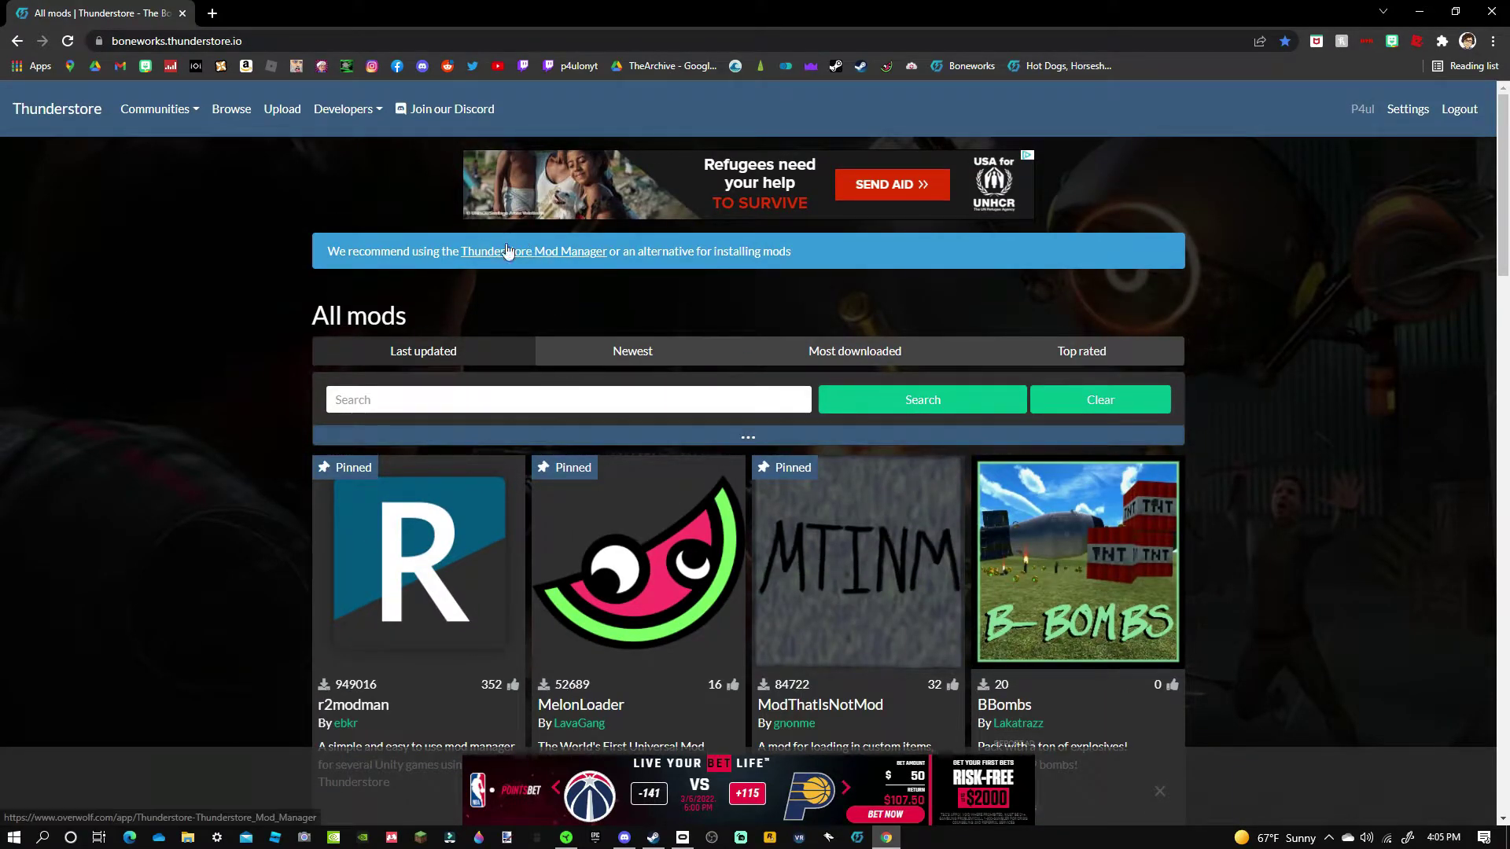
drag(348, 250, 628, 280)
click(555, 252)
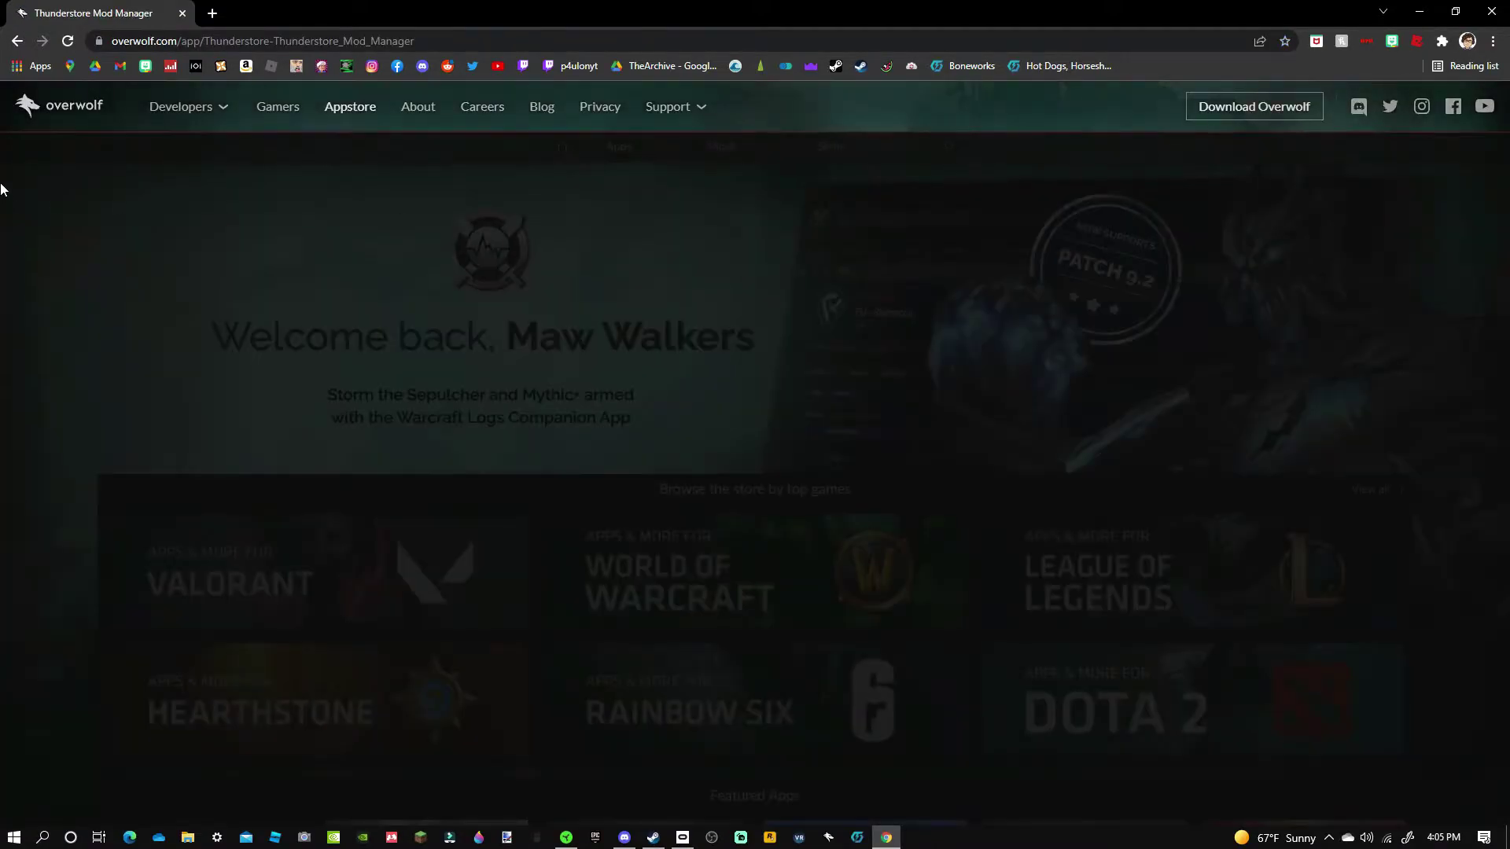
click(1069, 334)
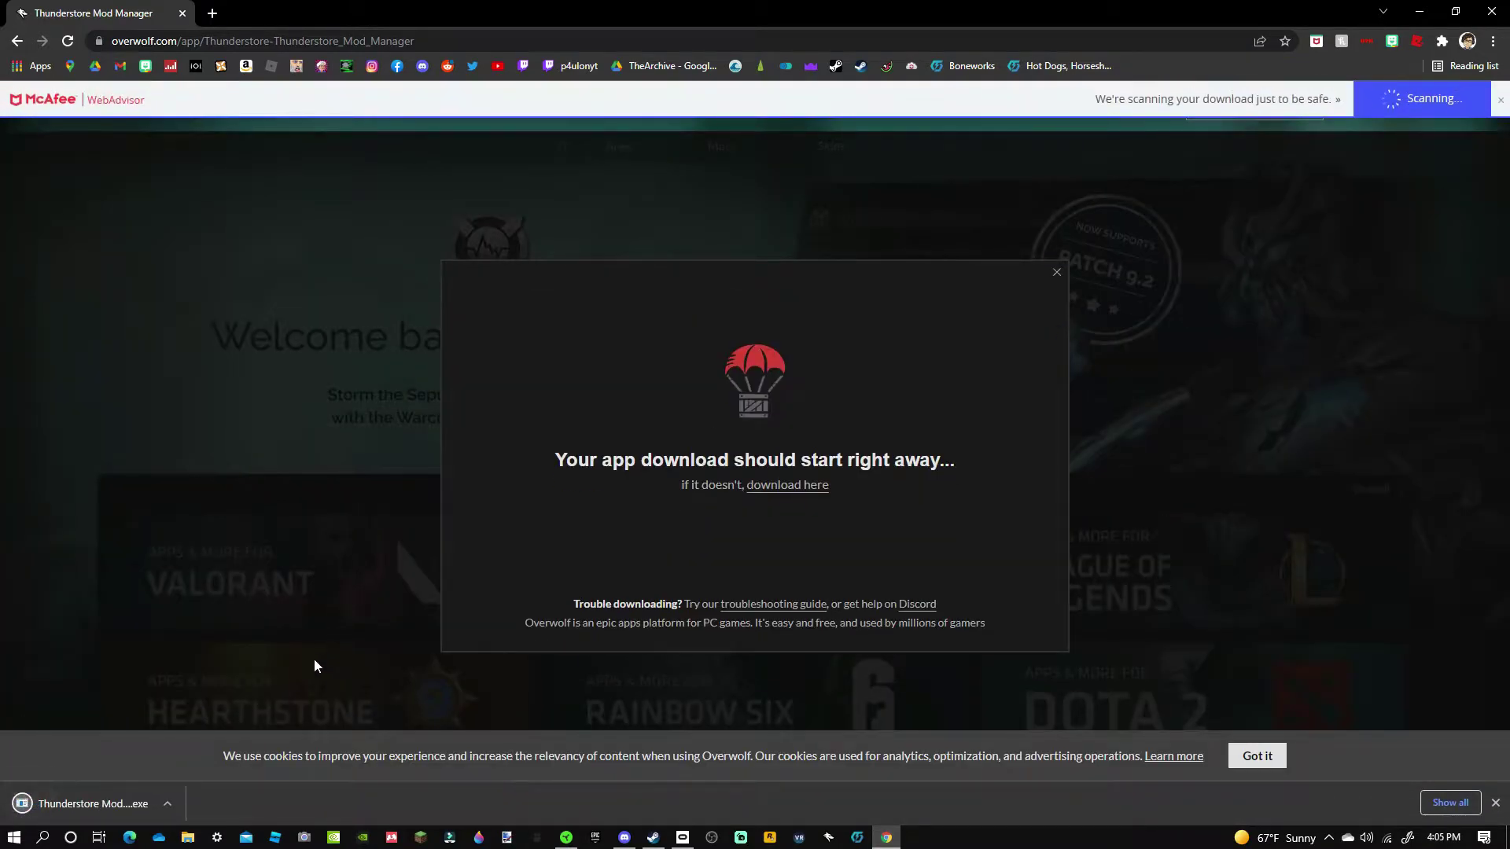
Run the downloaded Thunderstore Mod Manager installer and allow Overwolf to make changes to the device.
click(168, 804)
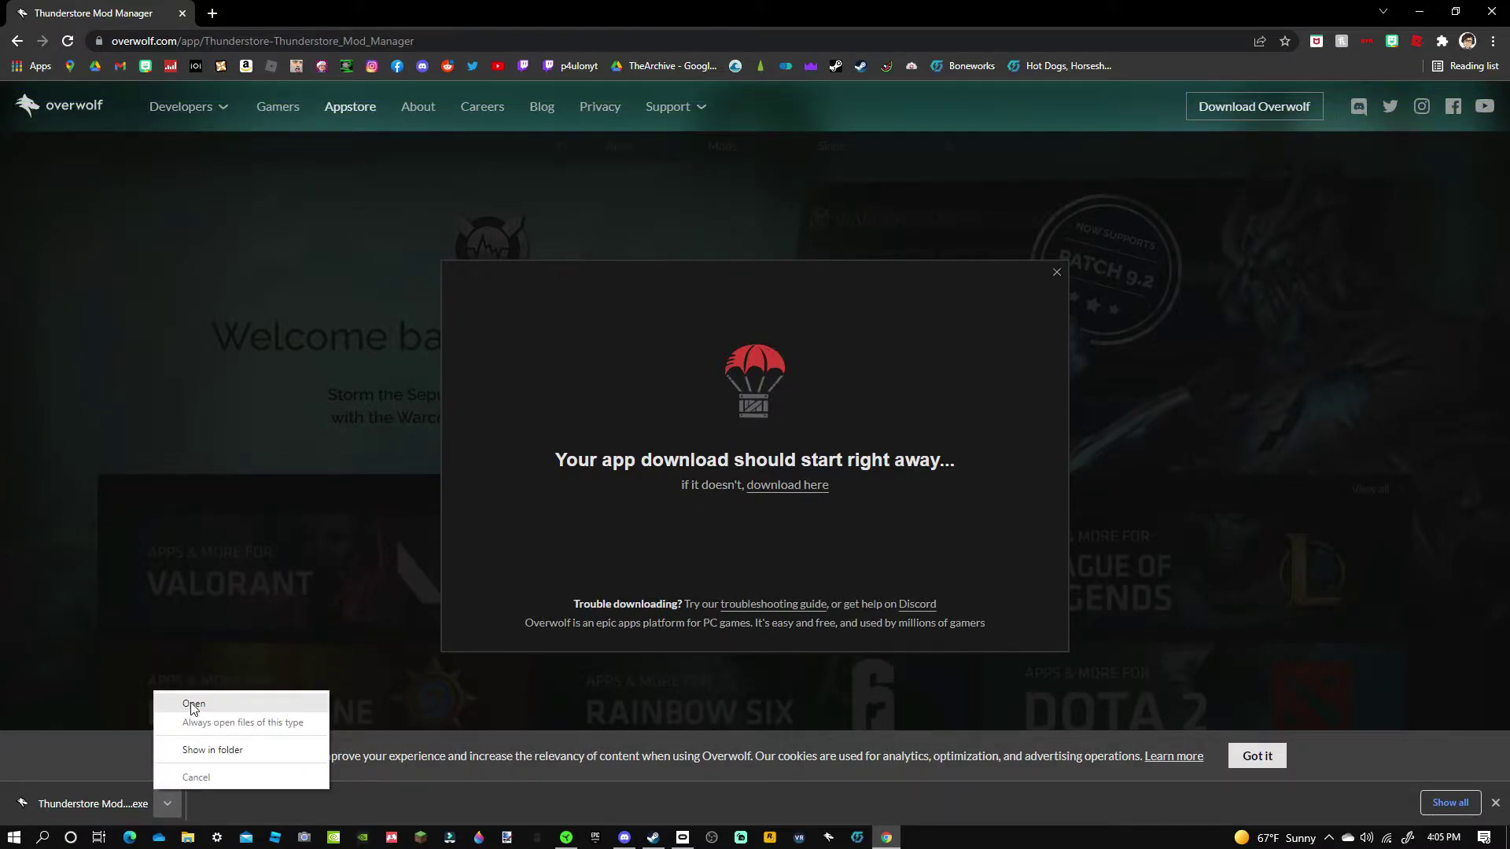
click(193, 705)
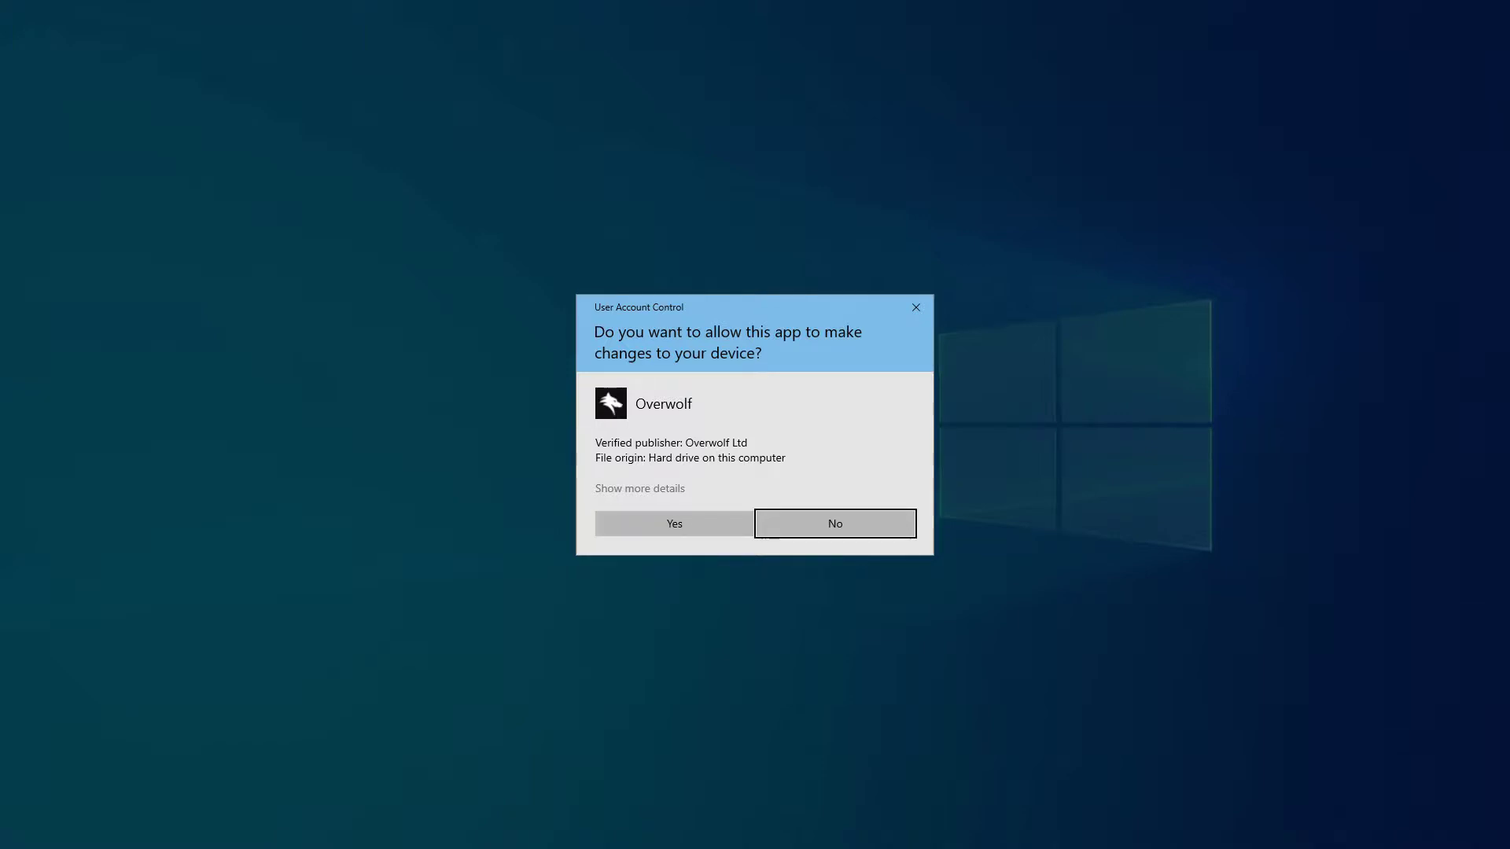
click(688, 524)
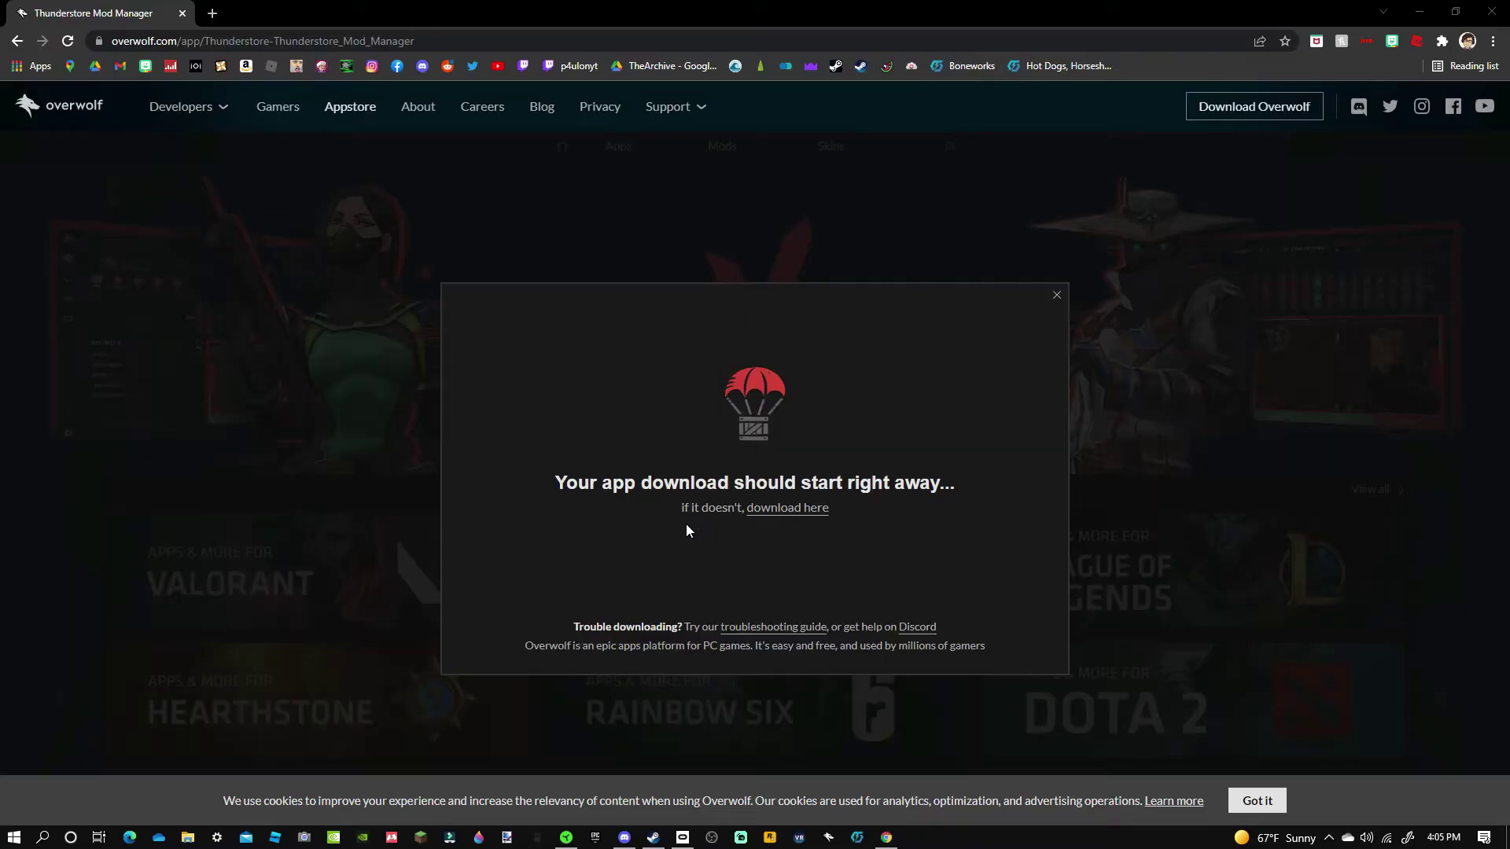
Minimize the browser and launch the Thunderstore Mod Manager from the recently added apps.
click(1420, 11)
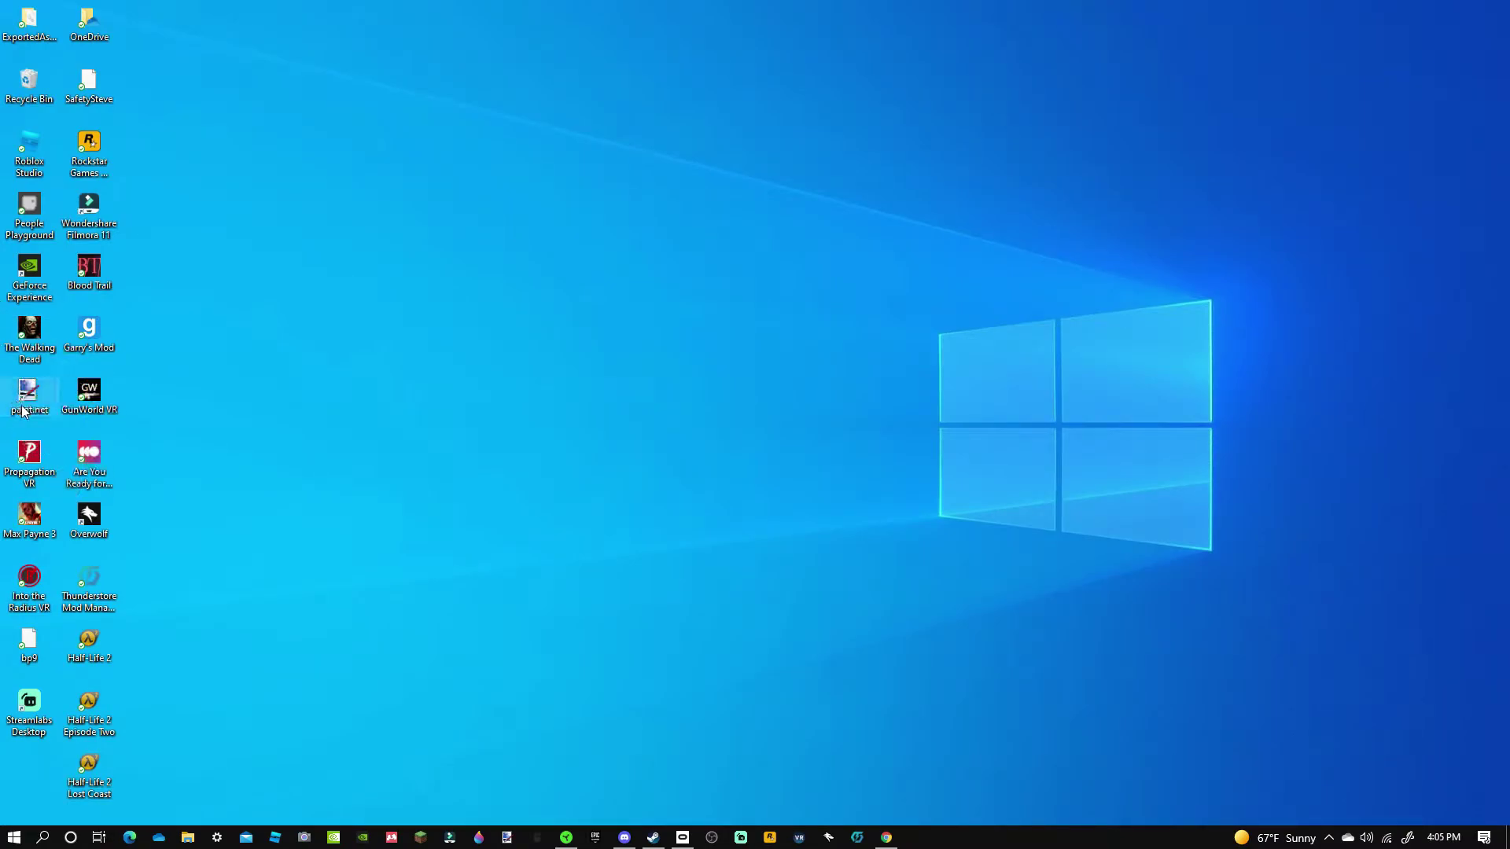
click(13, 839)
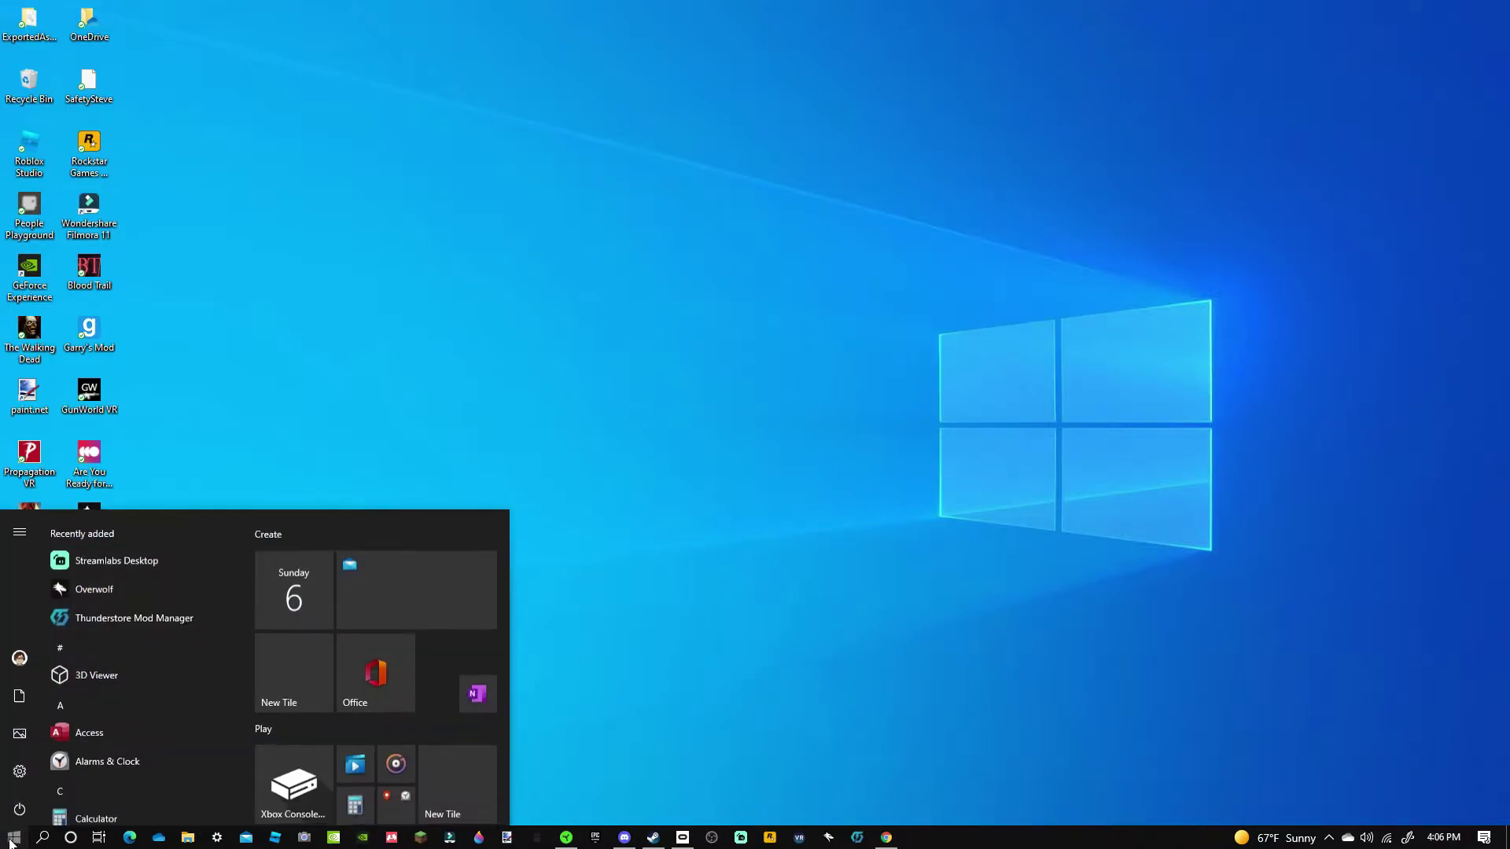
click(118, 611)
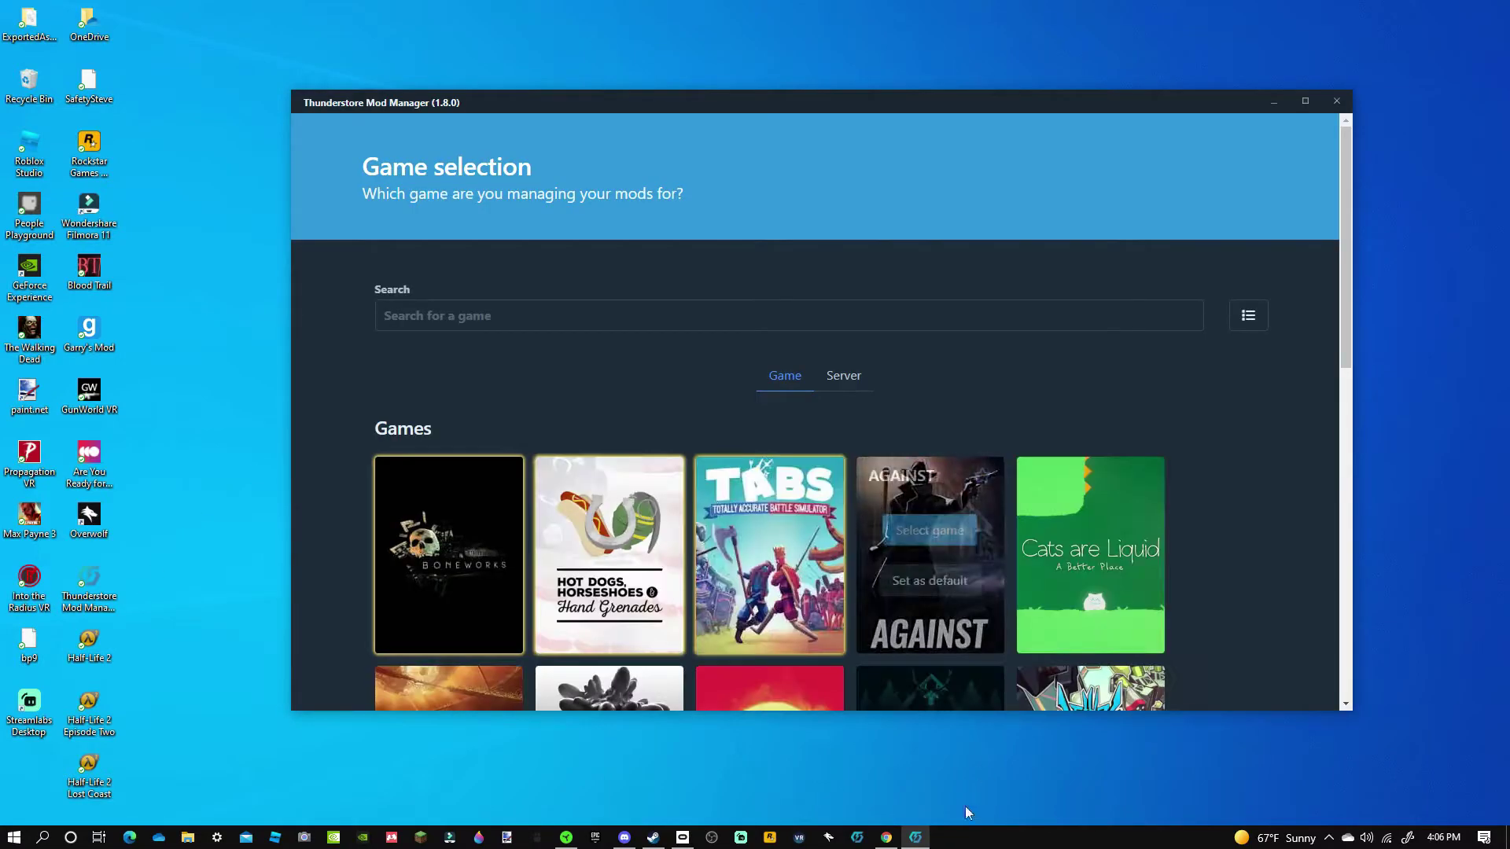
Pin the running Thunderstore Mod Manager to the taskbar, unpin its old shortcut, and move the running app's icon into that place.
right_click(916, 837)
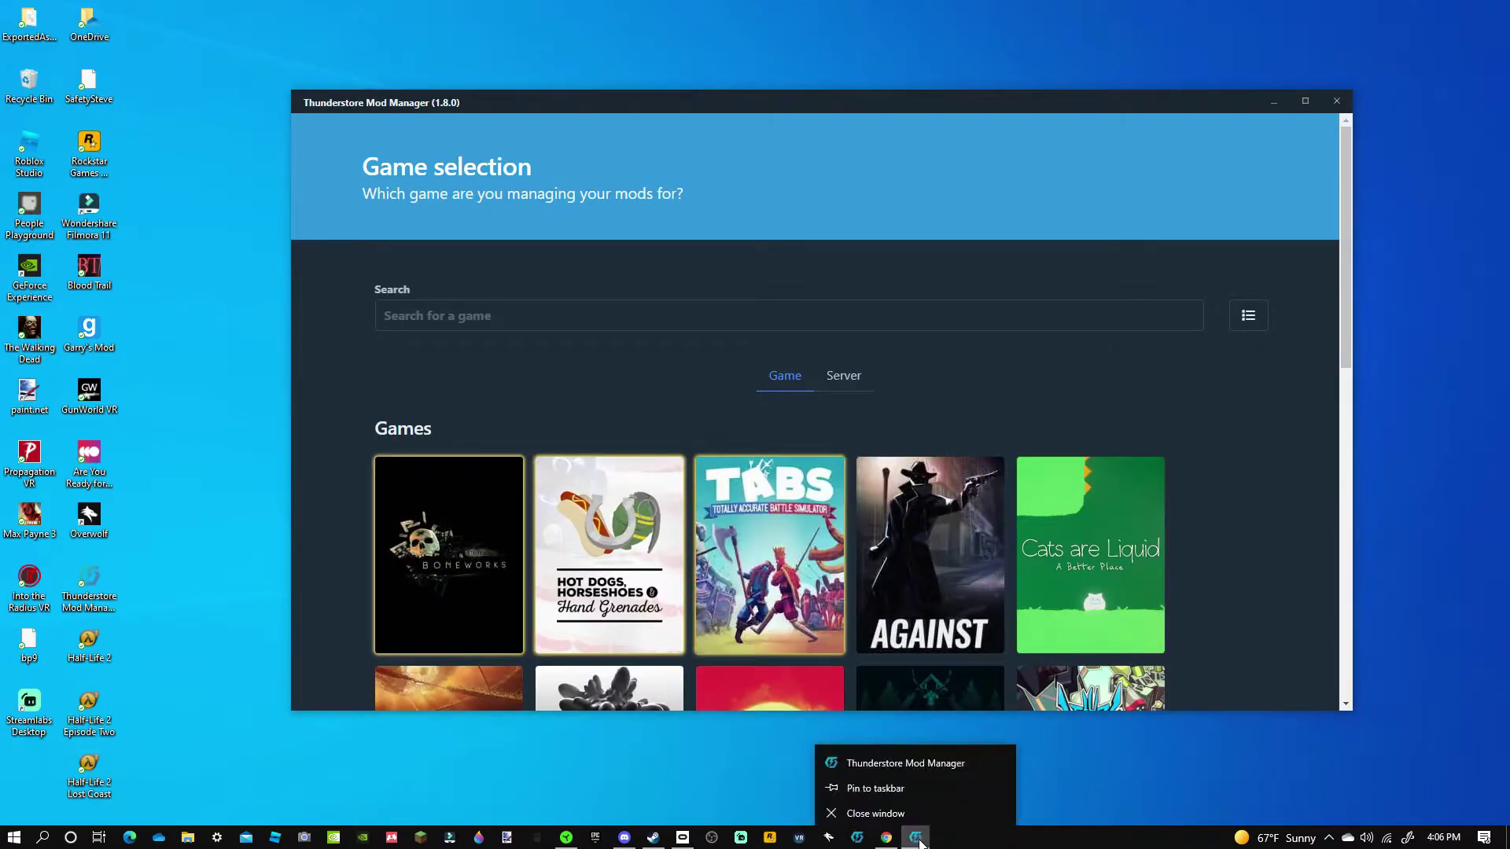
click(903, 784)
right_click(858, 838)
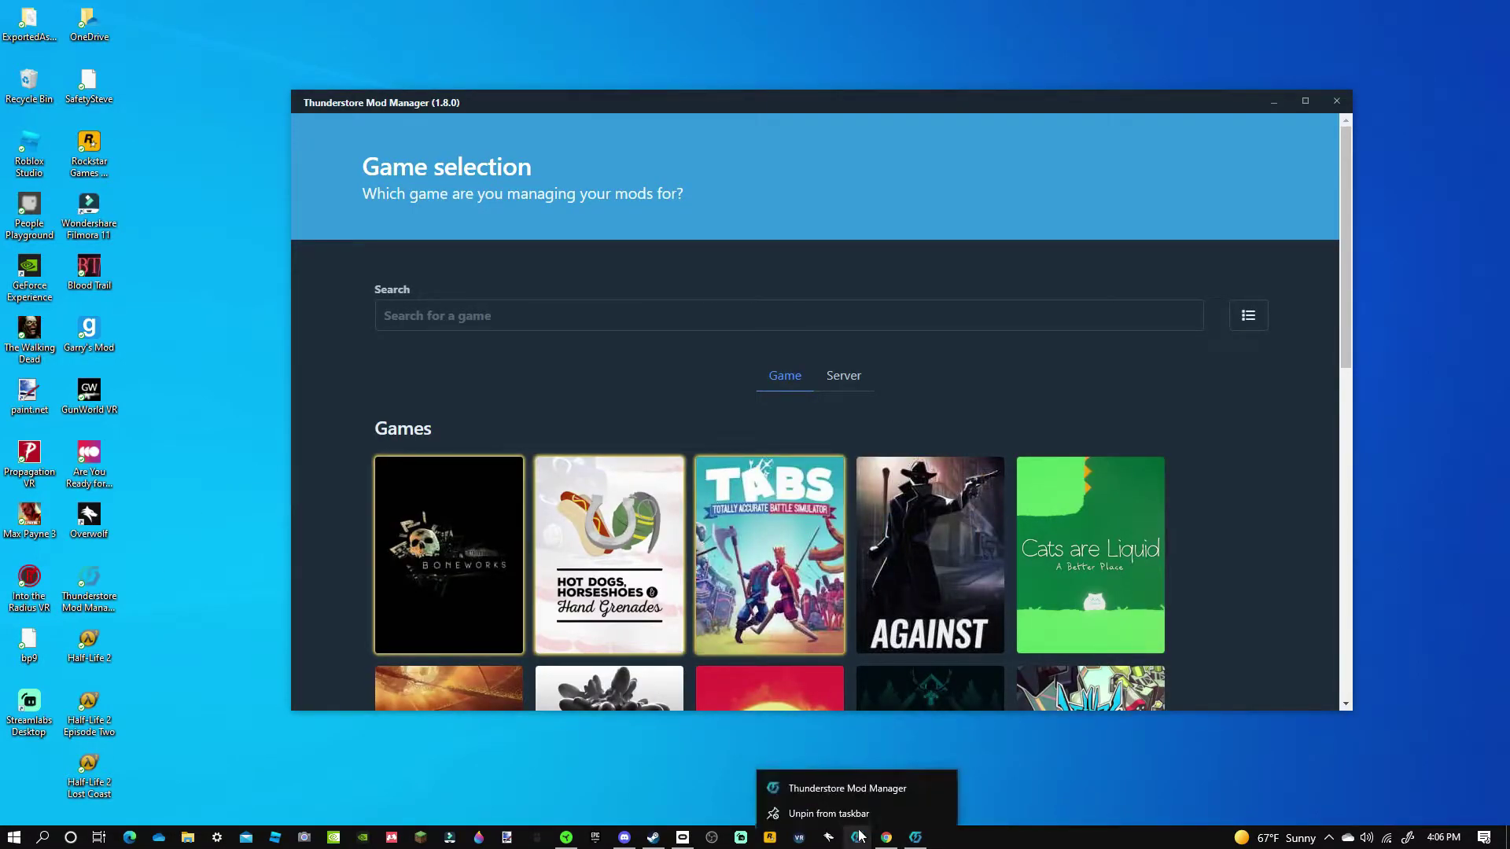
click(853, 811)
drag(916, 838, 858, 838)
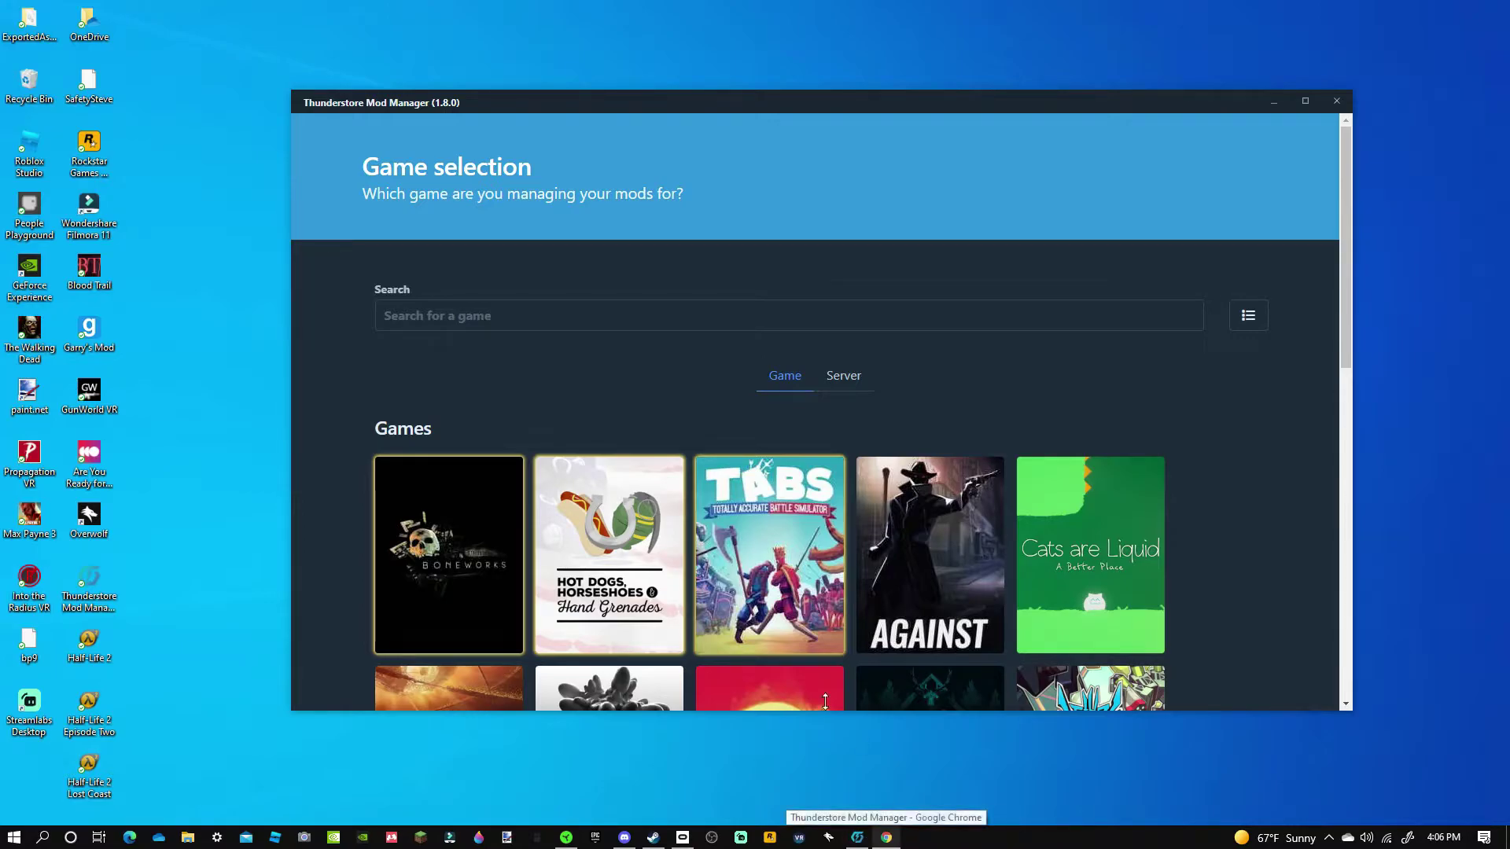
Look through the list of games supported by the mod manager.
scroll(810, 393, down, 5)
scroll(820, 426, down, 5)
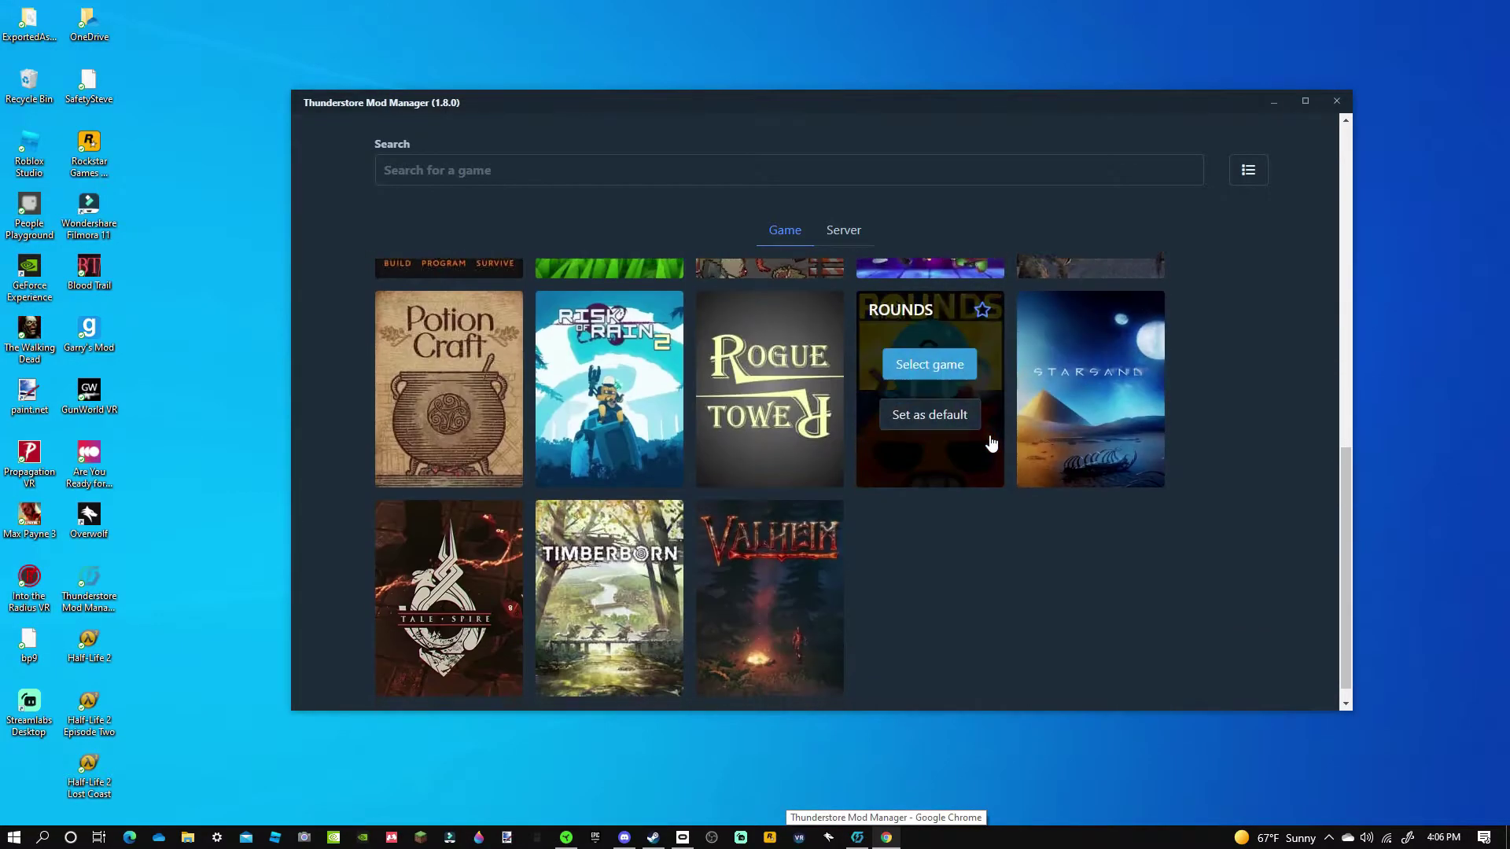
scroll(967, 550, up, 10)
scroll(983, 550, down, 10)
scroll(1020, 602, up, 10)
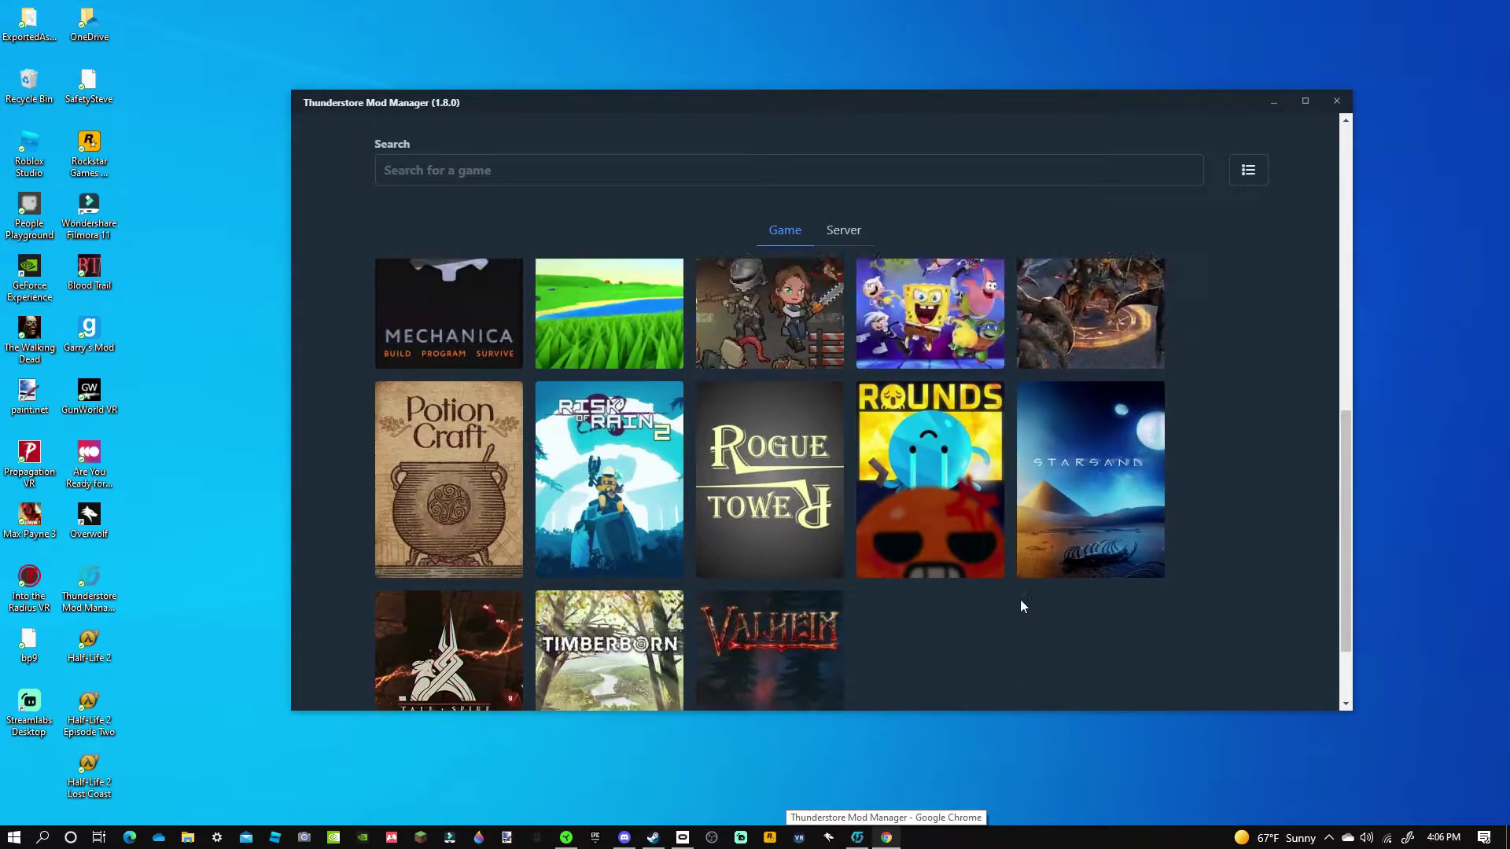
scroll(1022, 472, down, 10)
mouse_move(942, 470)
scroll(948, 488, up, 5)
scroll(952, 496, down, 5)
scroll(583, 394, up, 10)
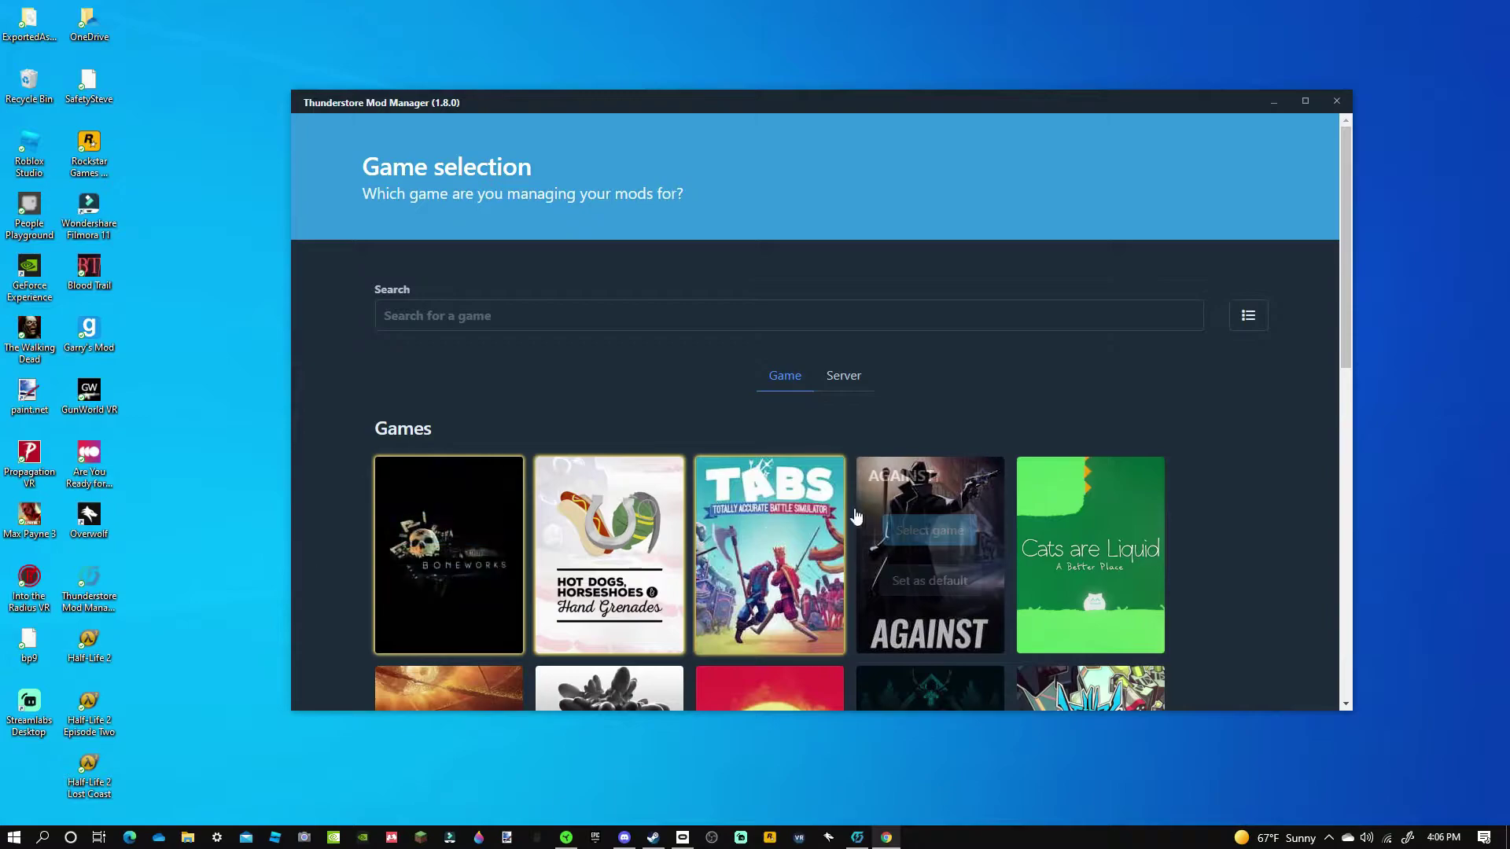
mouse_move(948, 653)
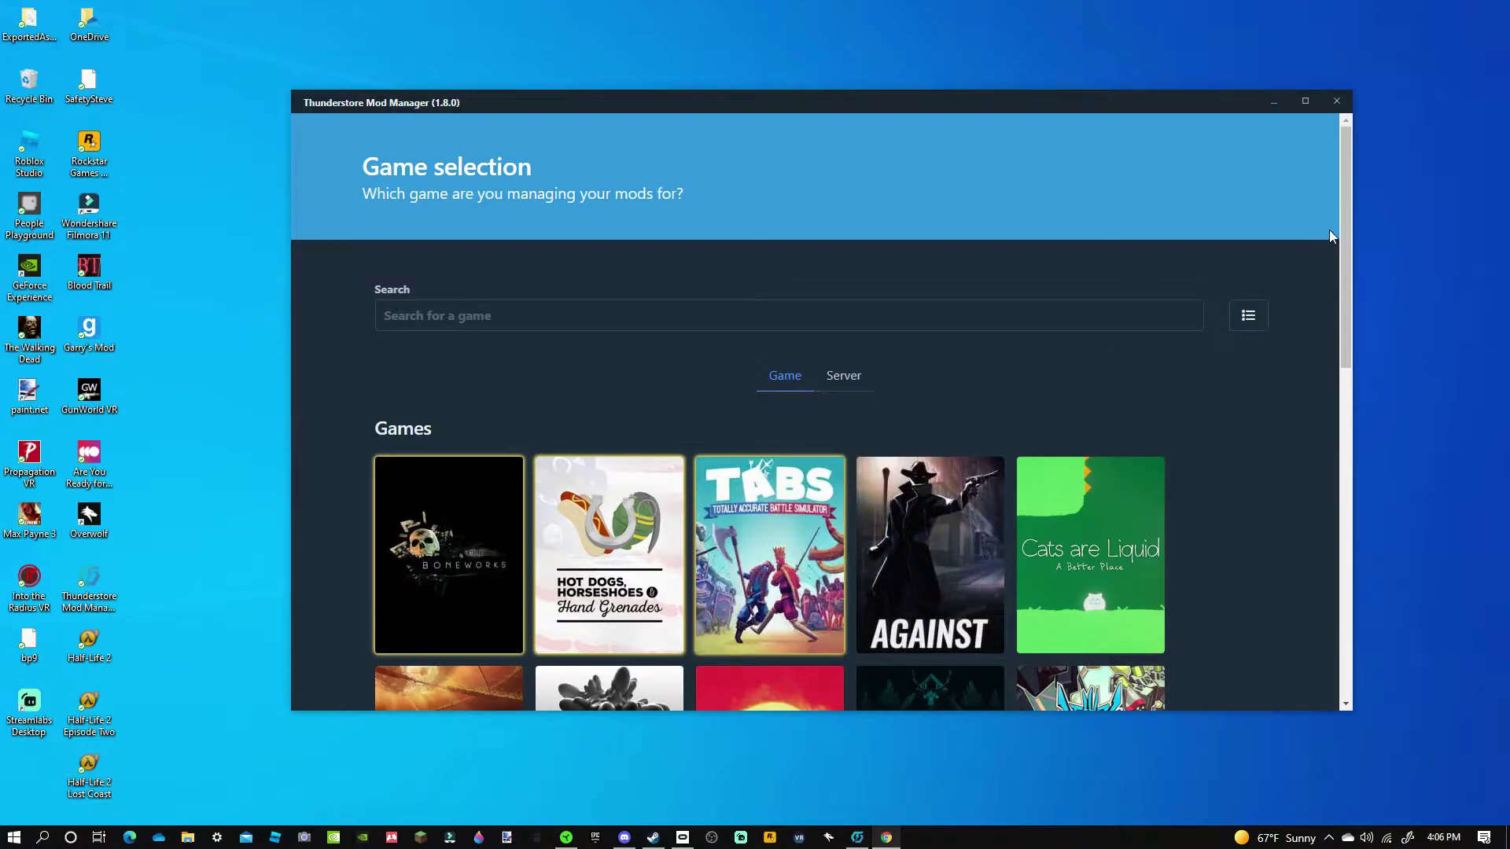
Select BONEWORKS as the game to manage, with Steam as its platform.
mouse_move(487, 532)
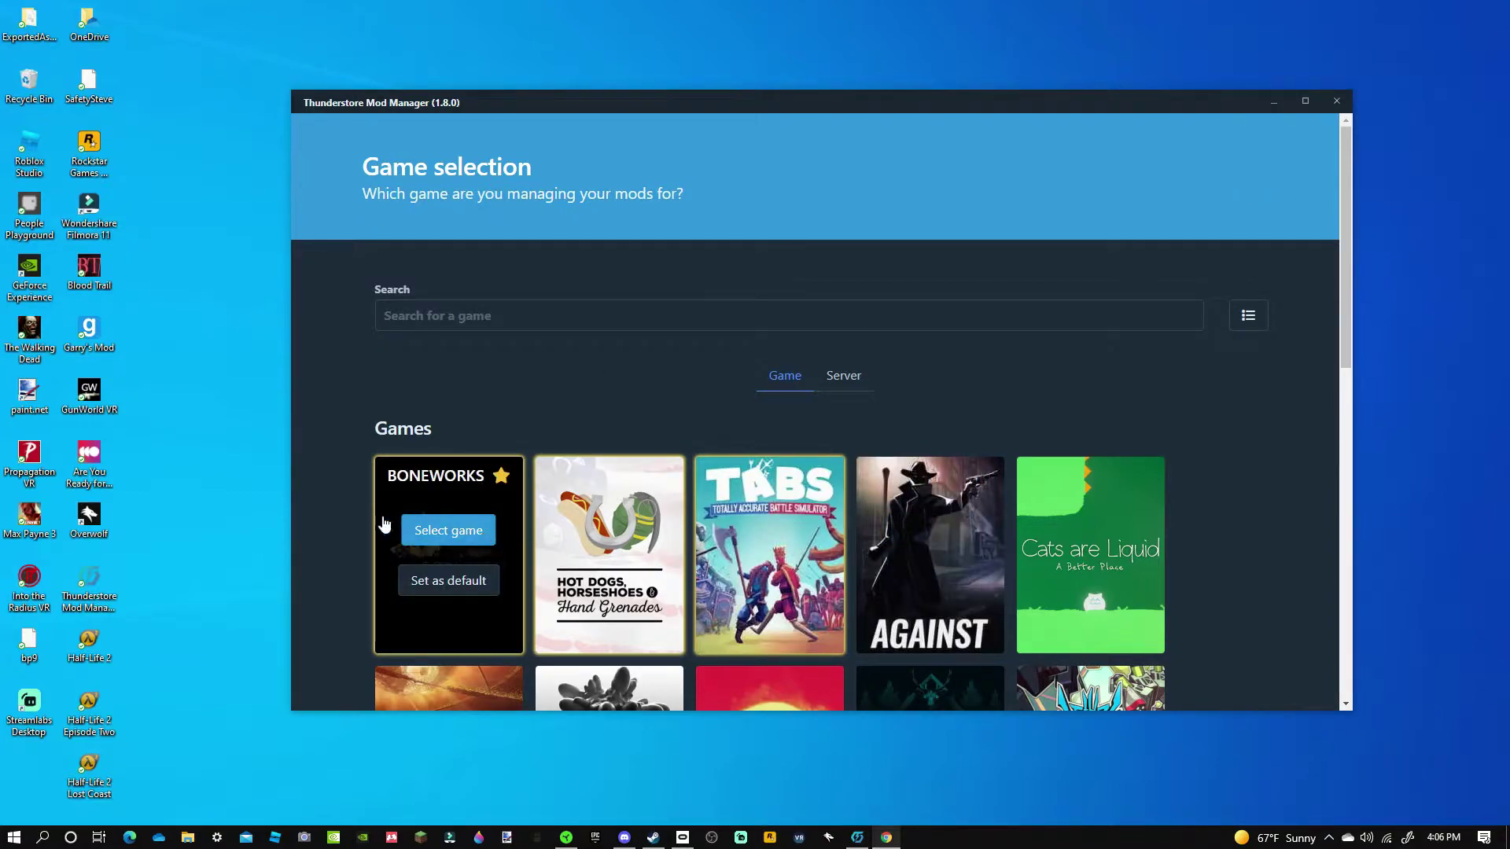
click(449, 535)
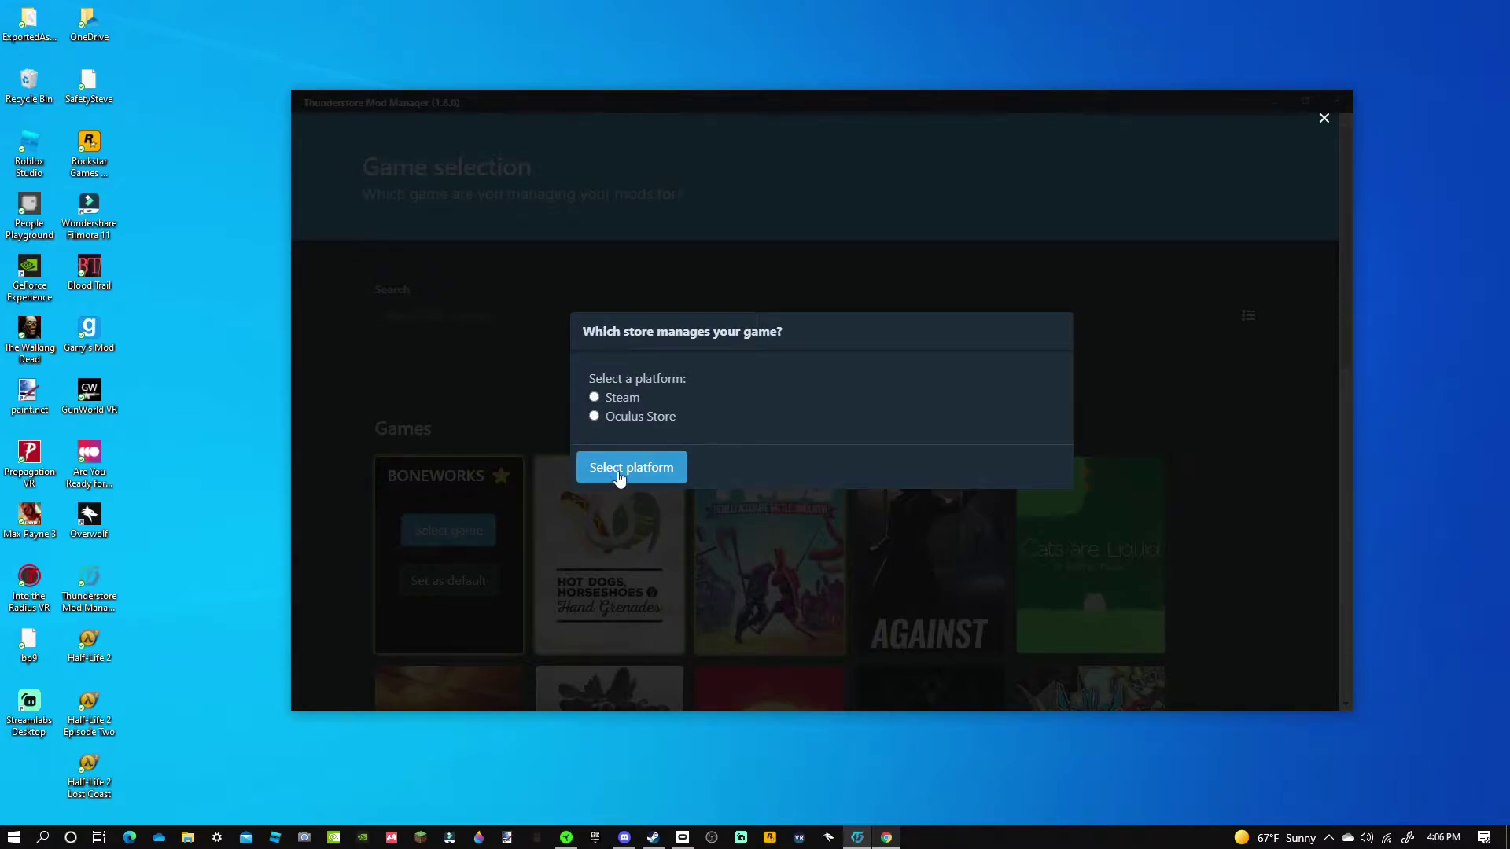
click(594, 398)
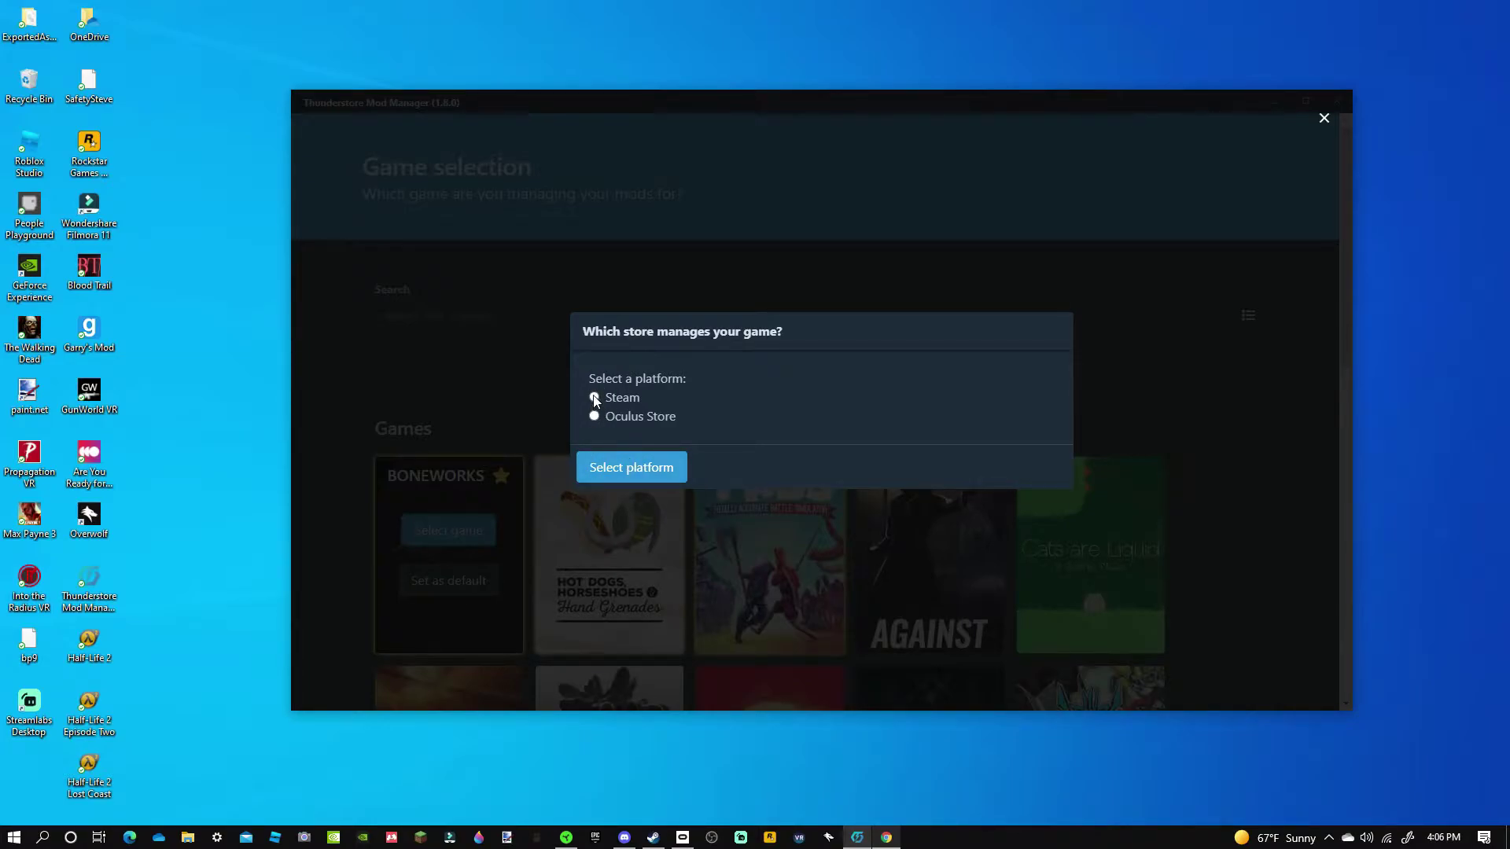
click(640, 472)
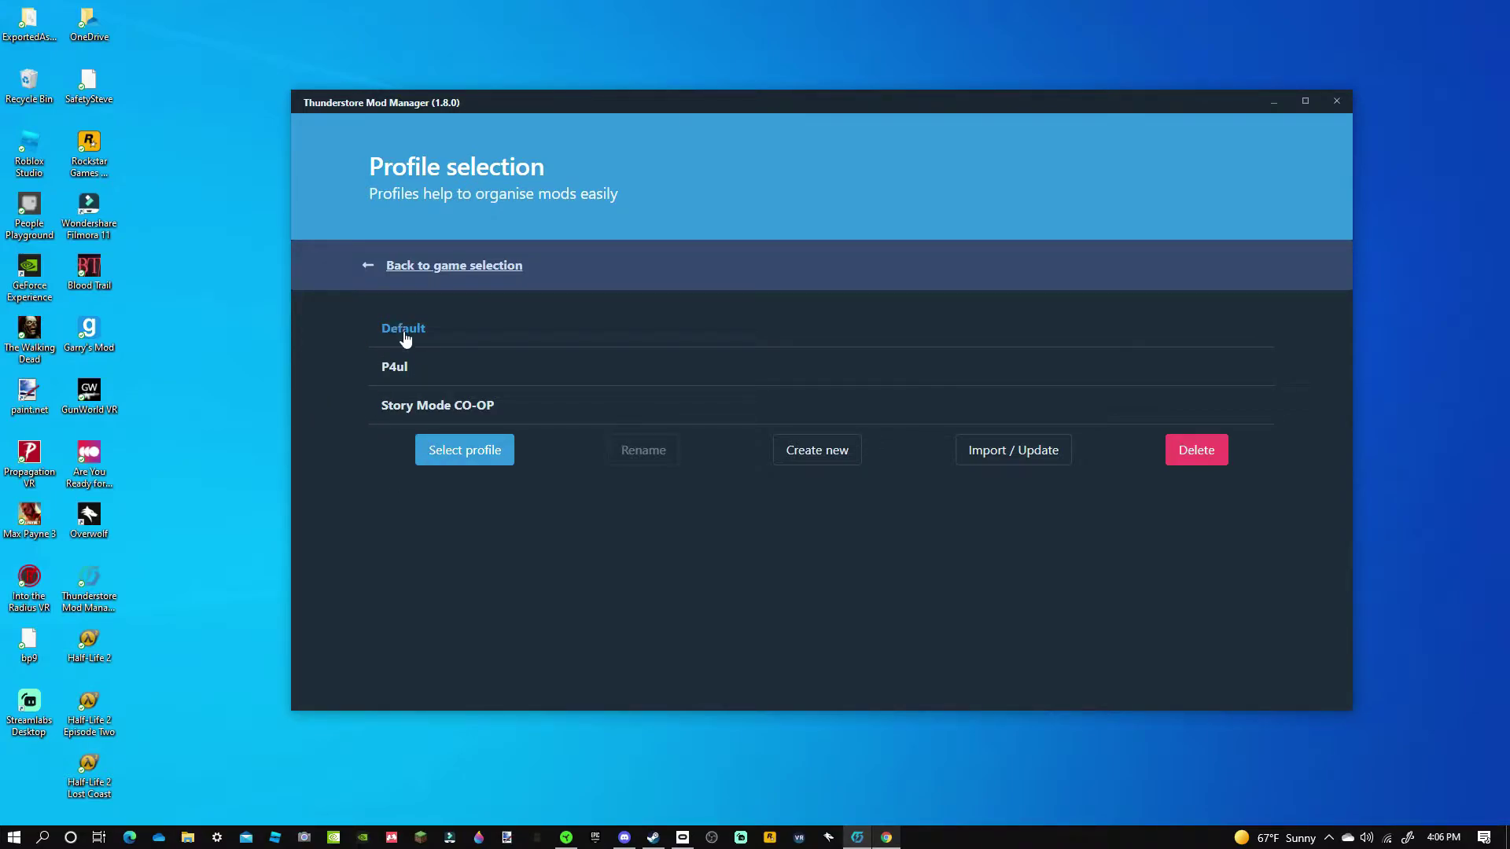
Select the Default profile and open the list of online mods.
click(476, 454)
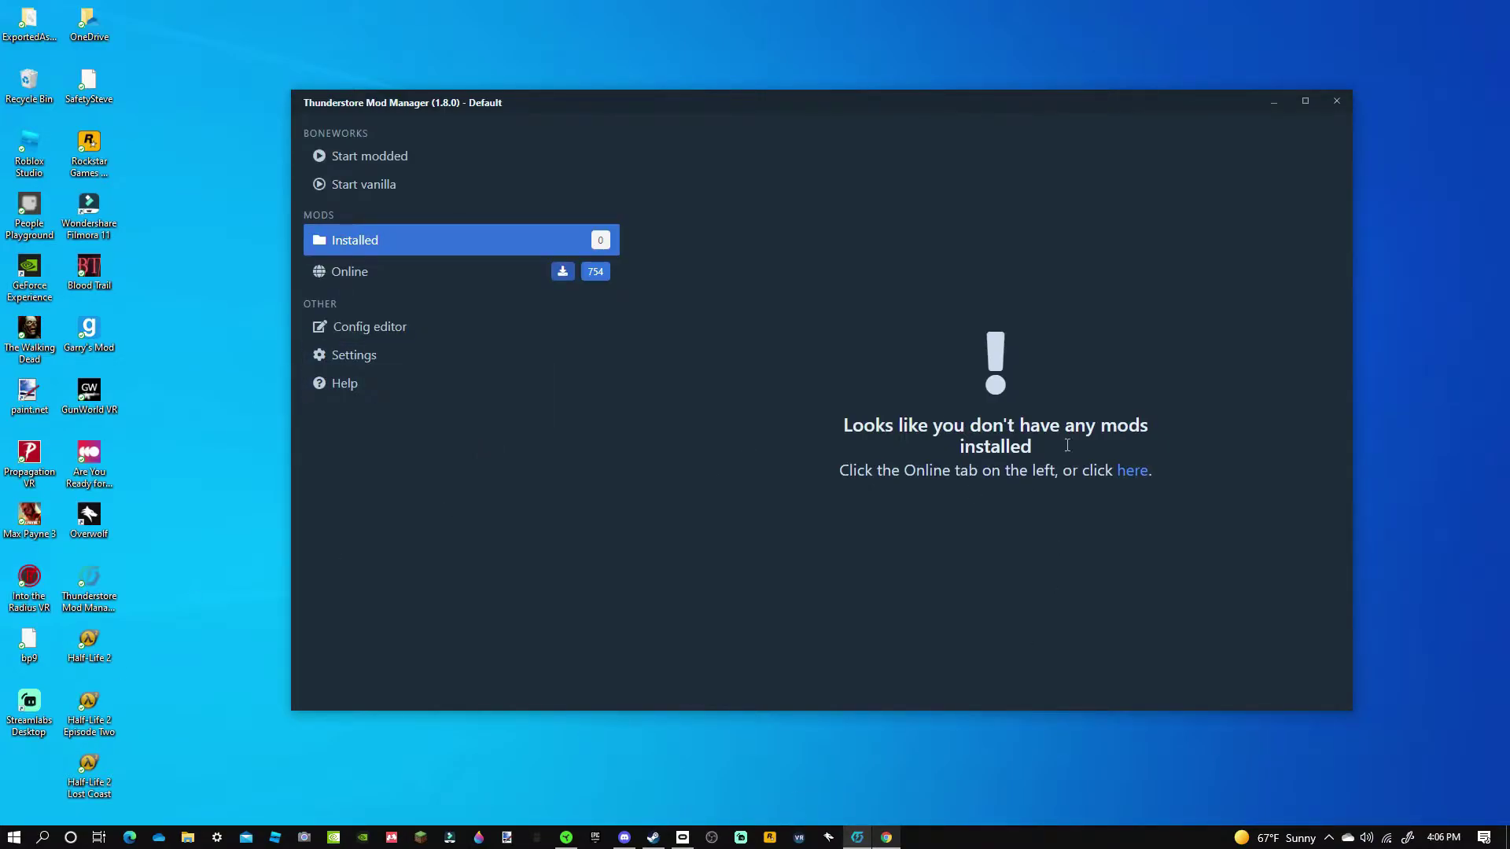
drag(855, 425, 1122, 451)
click(1133, 484)
click(1135, 474)
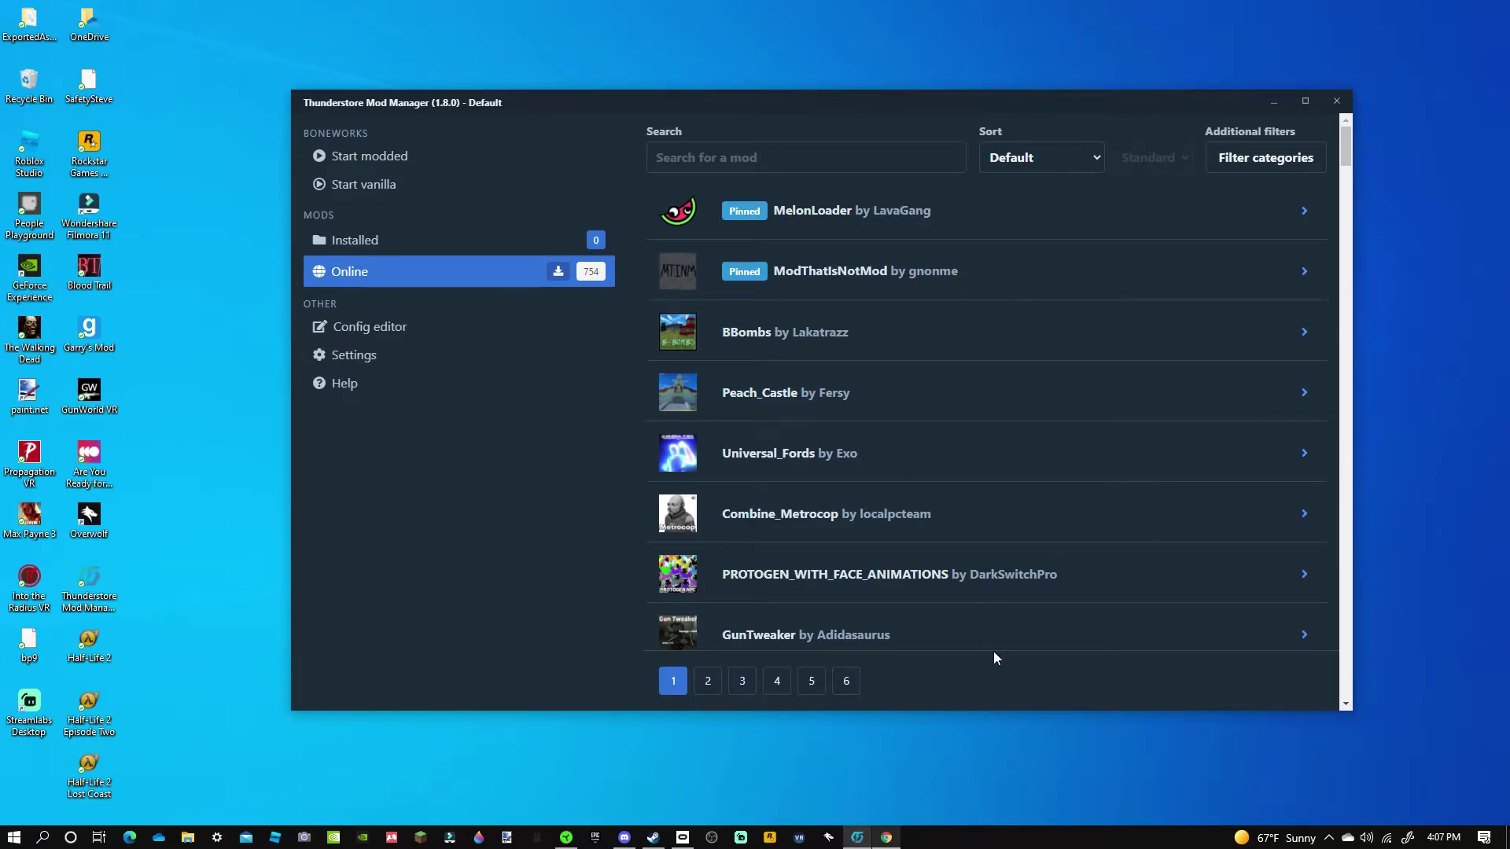
Download MelonLoader version 0.5.3 with its dependencies and check it in the list of installed mods.
scroll(850, 347, down, 8)
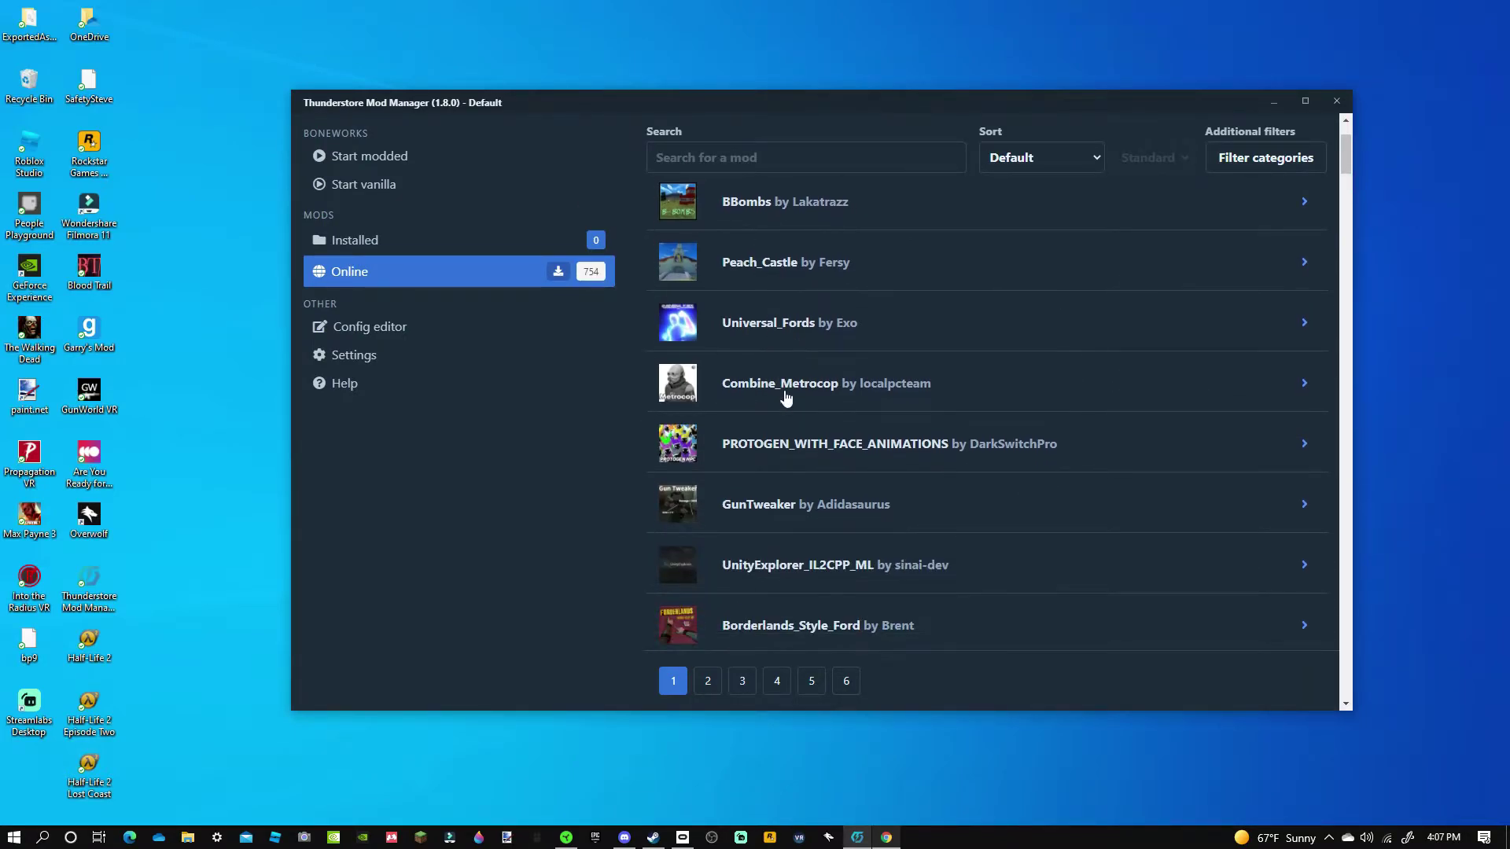
scroll(803, 471, up, 8)
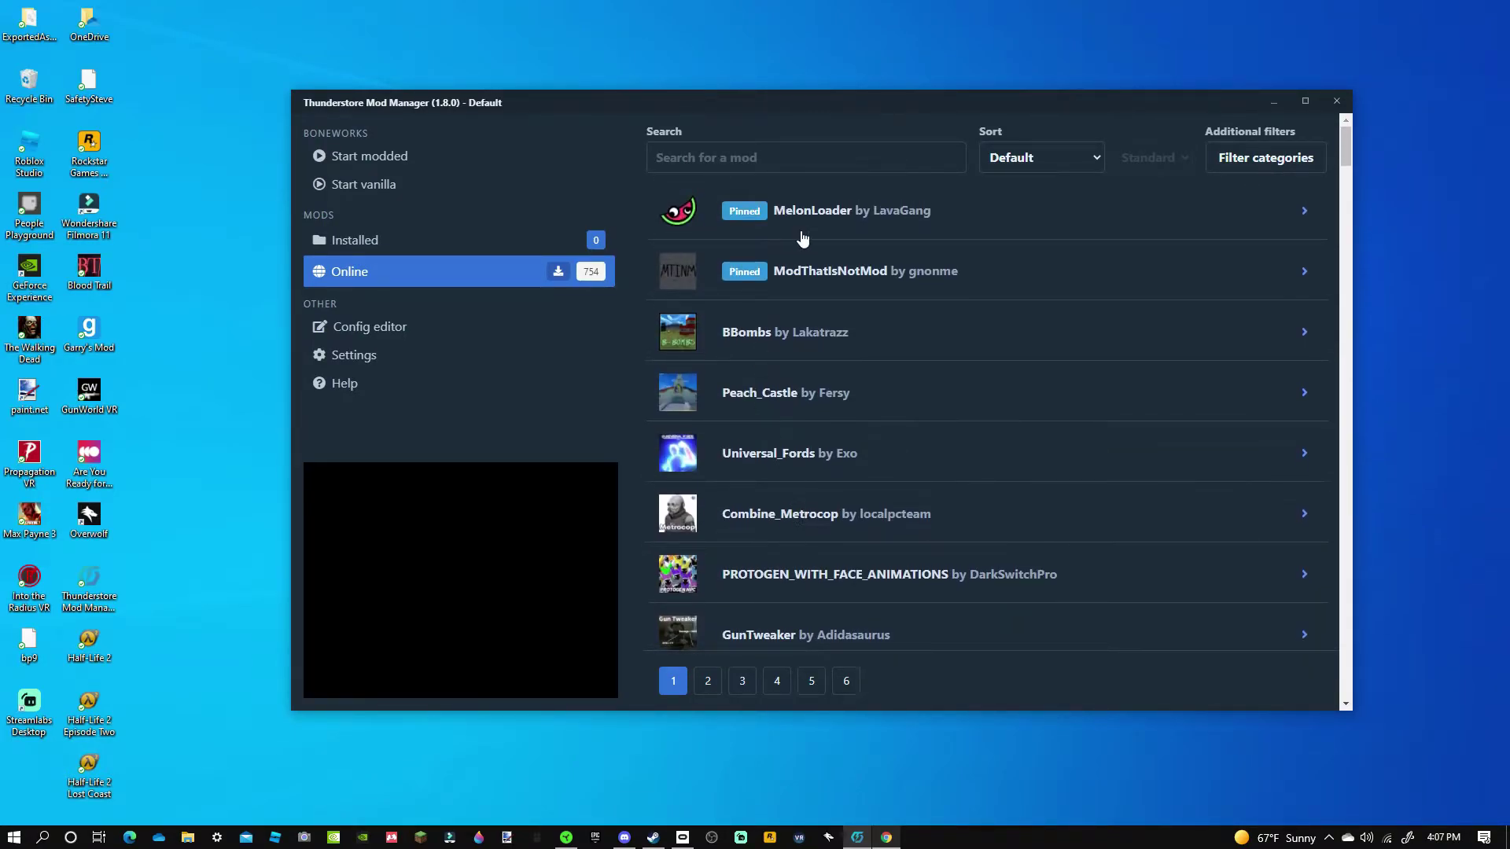
click(827, 218)
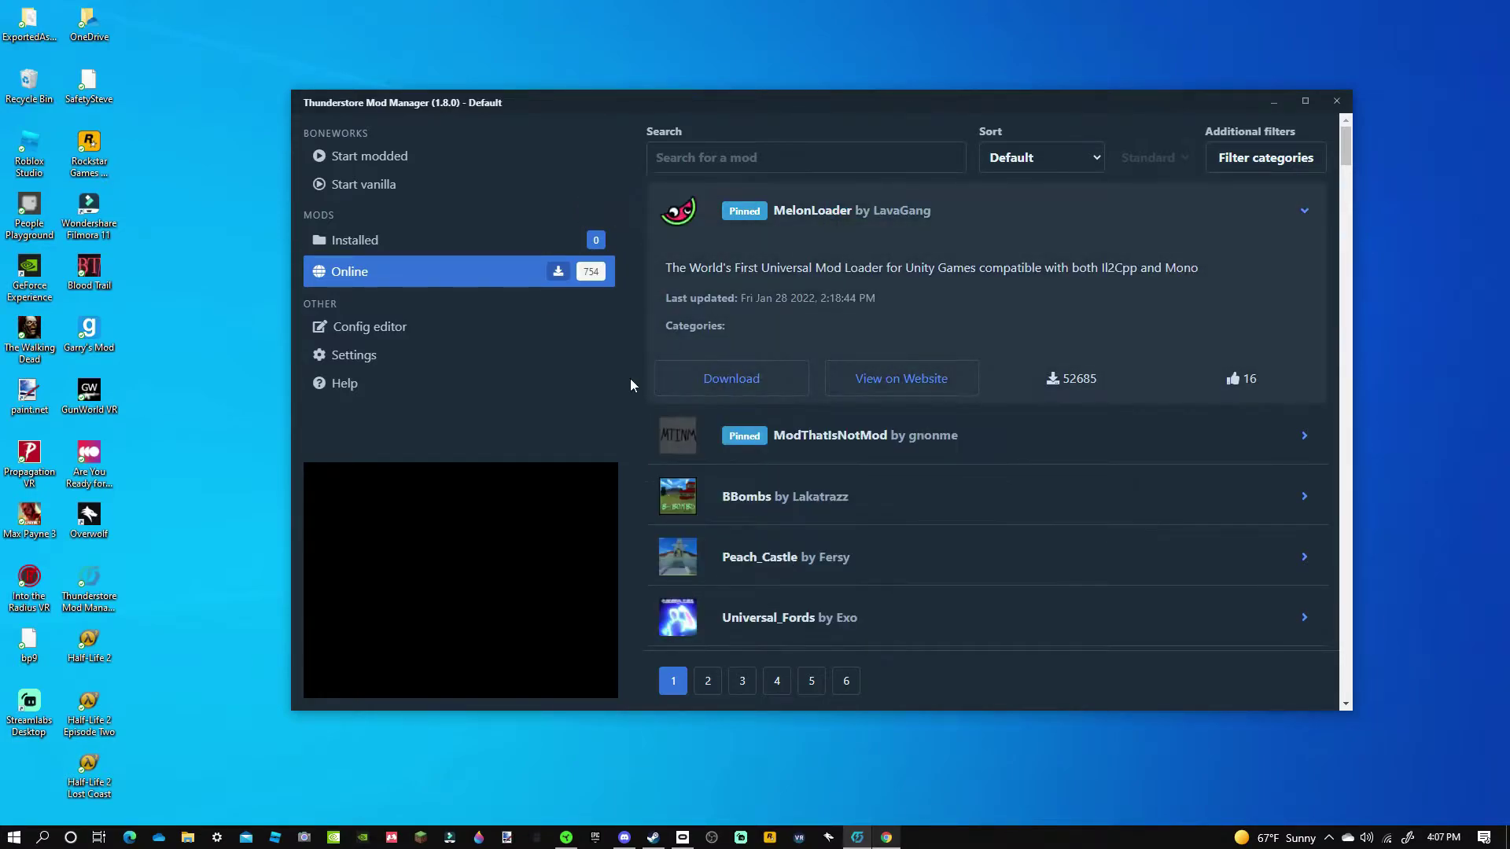
click(732, 387)
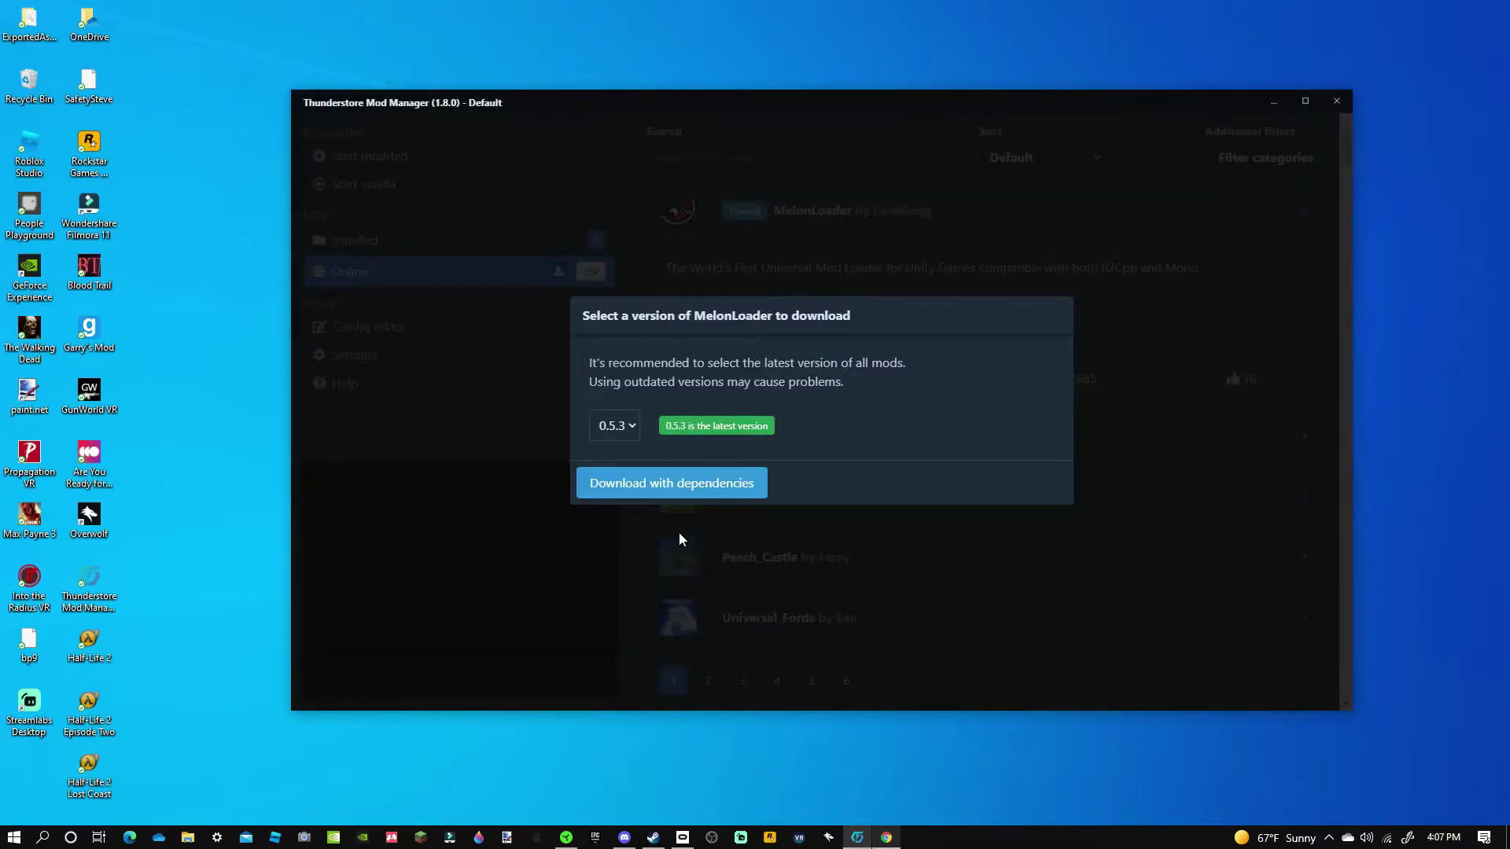
click(830, 261)
click(756, 220)
click(755, 220)
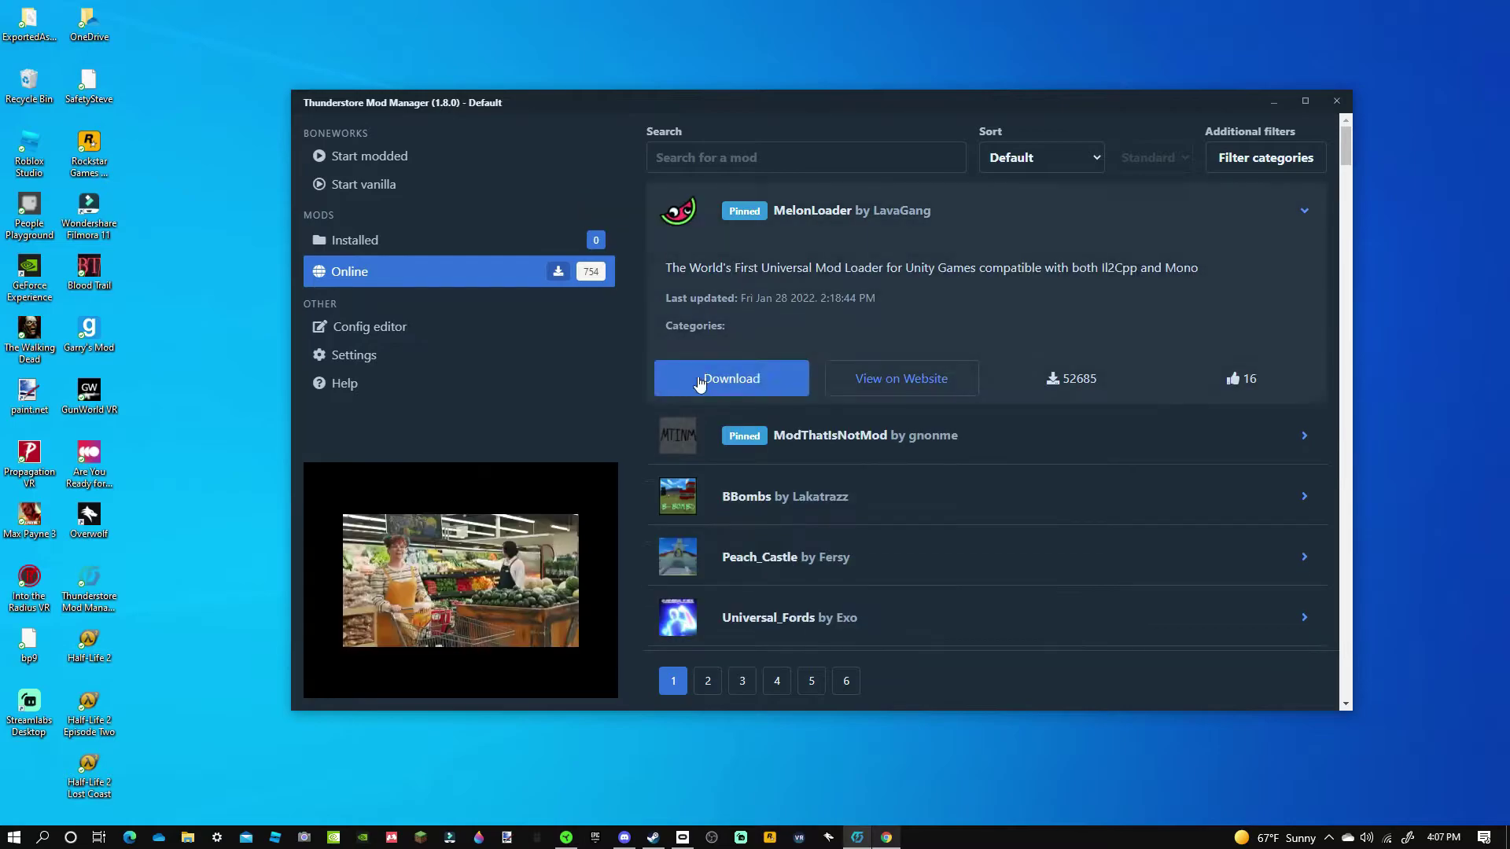
click(766, 386)
click(653, 492)
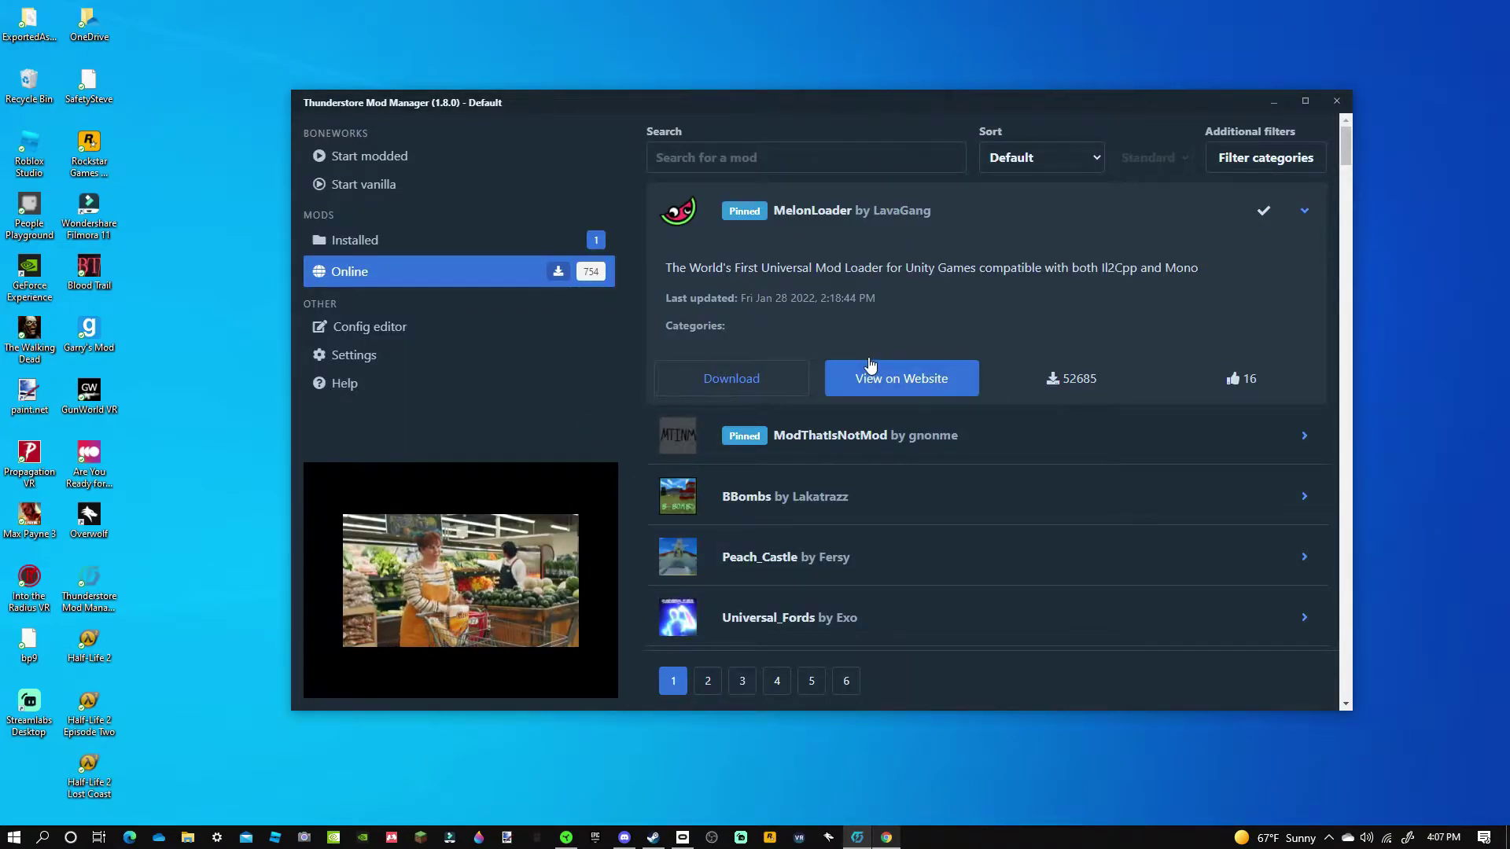
click(563, 241)
click(492, 277)
Download the pinned ModThatIsNotMod mod with its dependencies and check it in the list of installed mods.
click(865, 435)
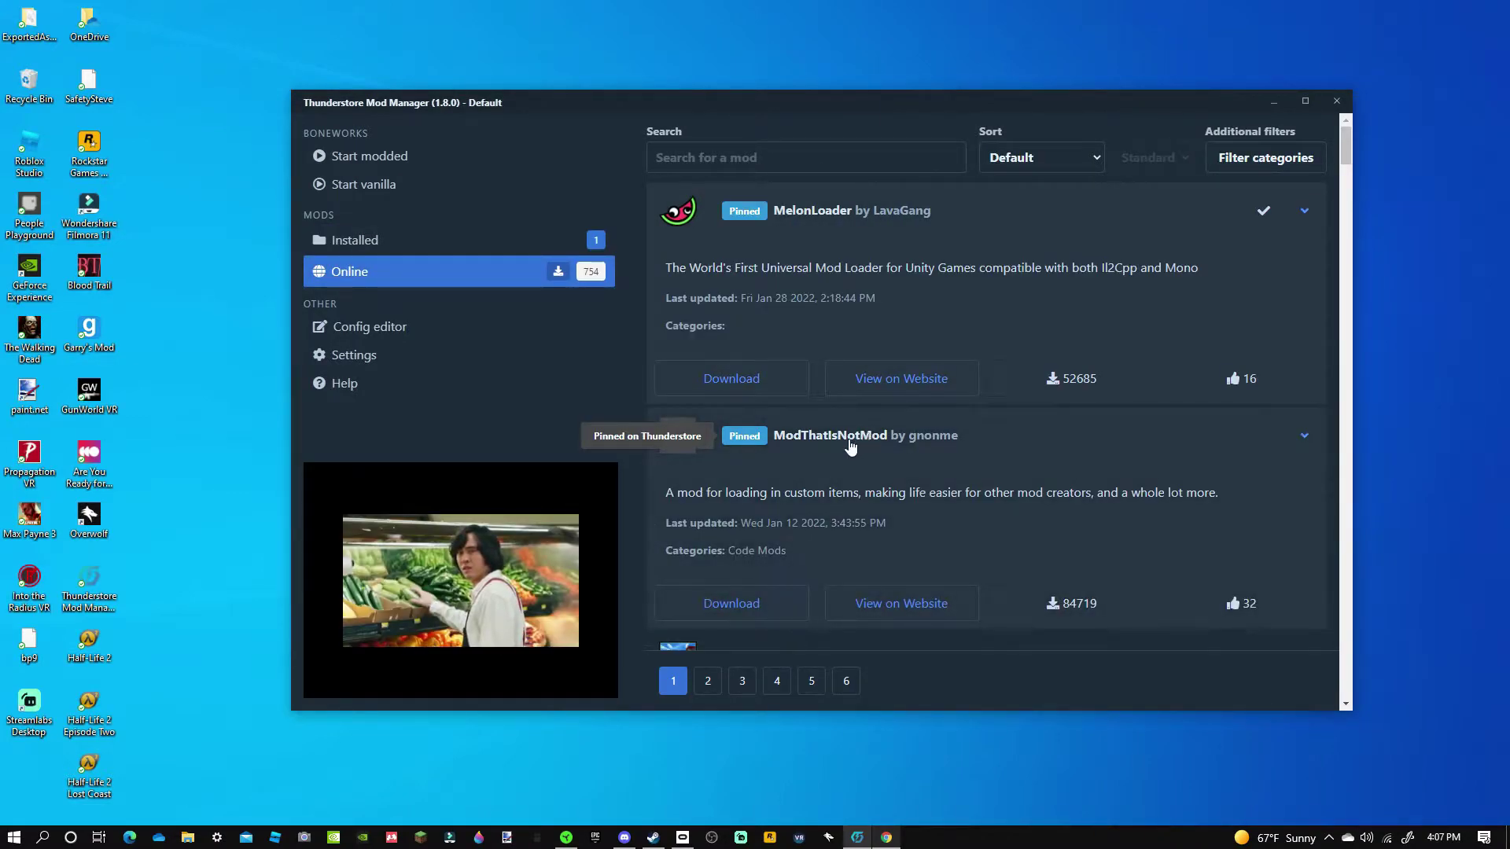
scroll(818, 475, down, 3)
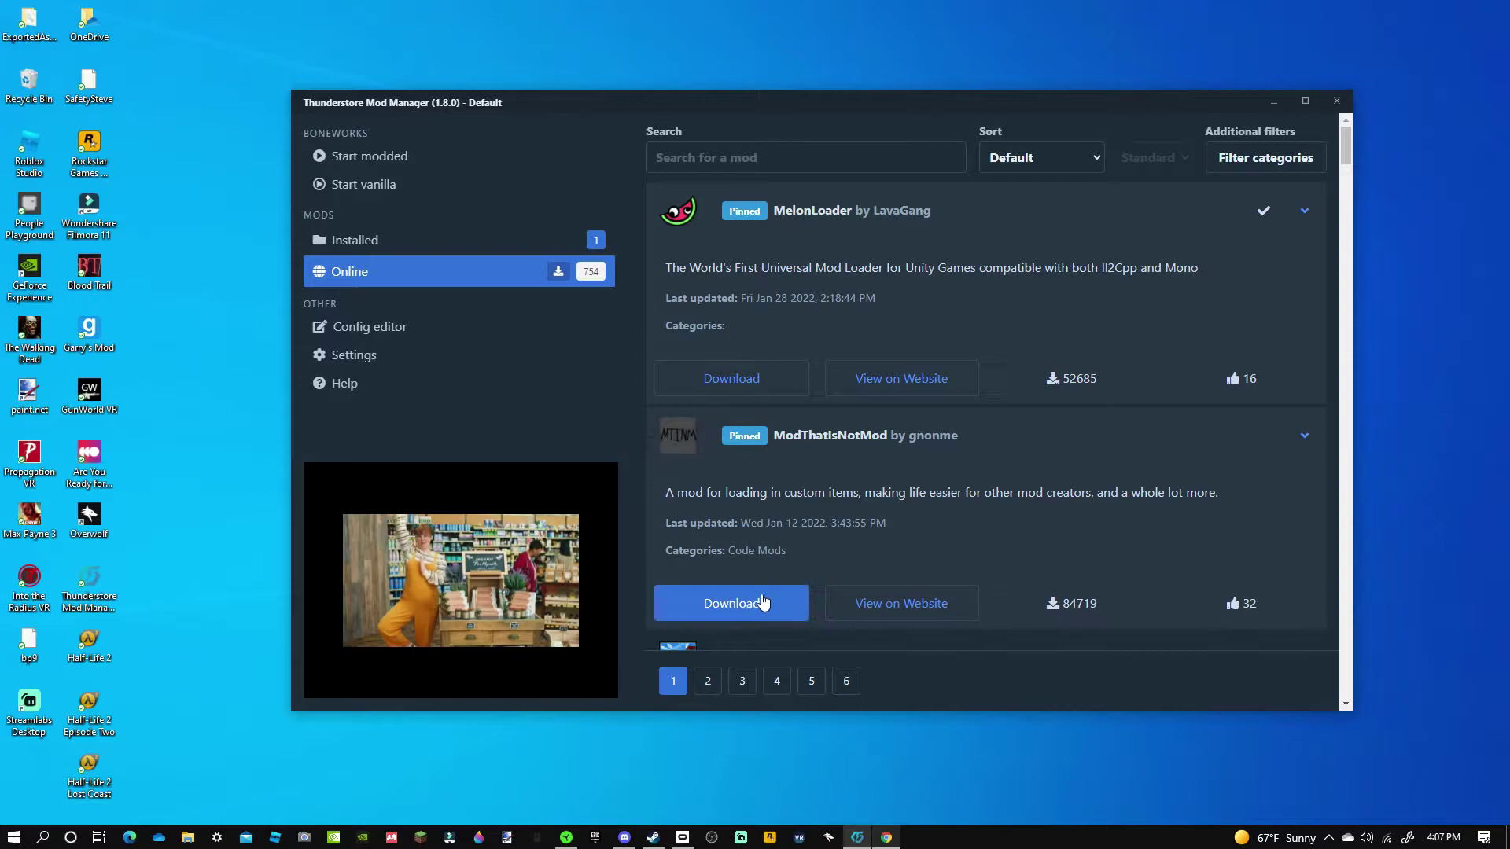
click(767, 607)
click(690, 493)
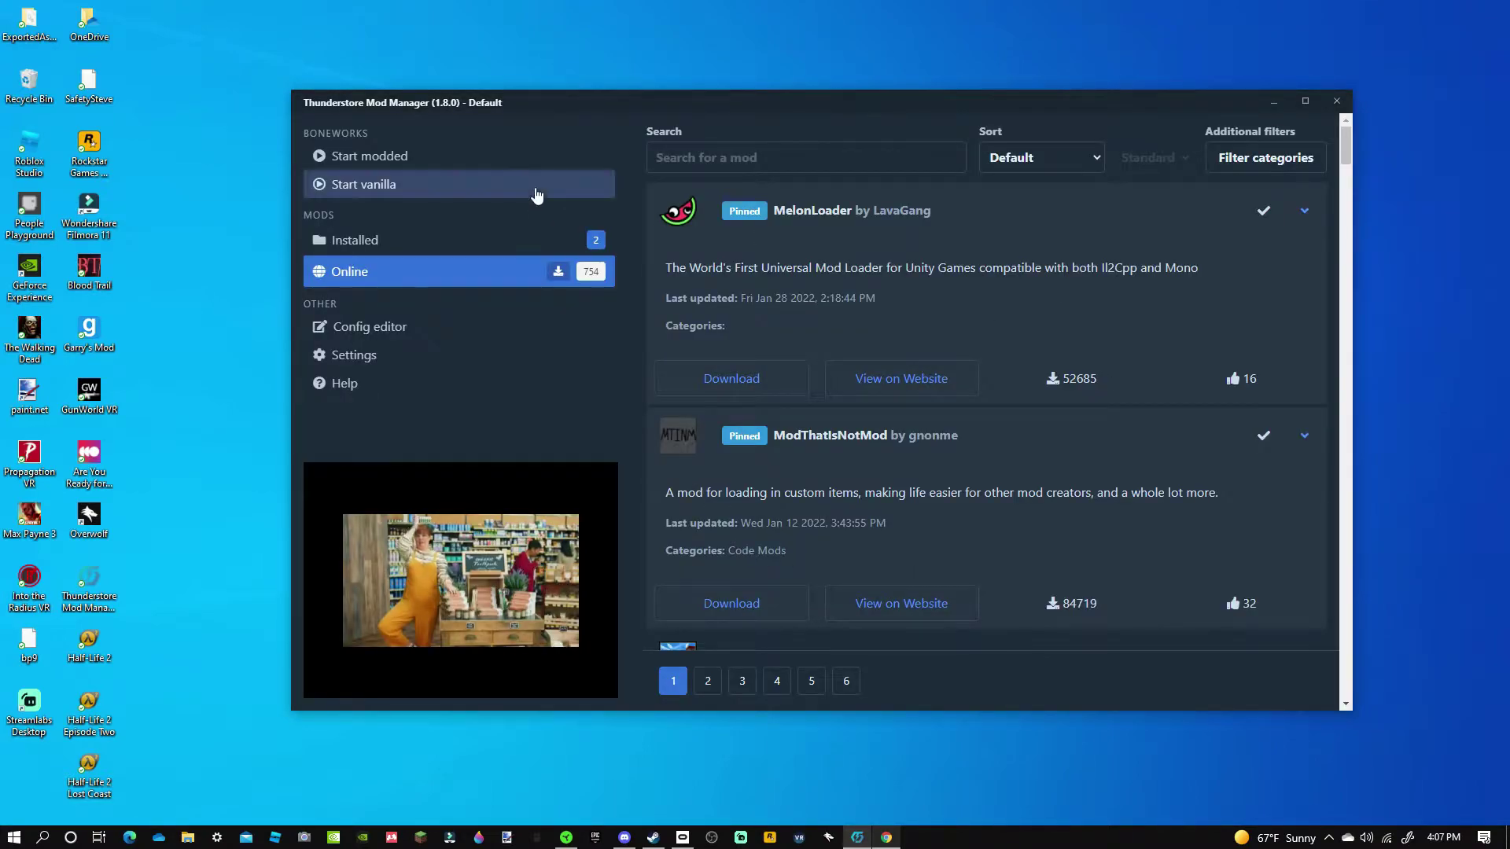
click(551, 240)
click(506, 279)
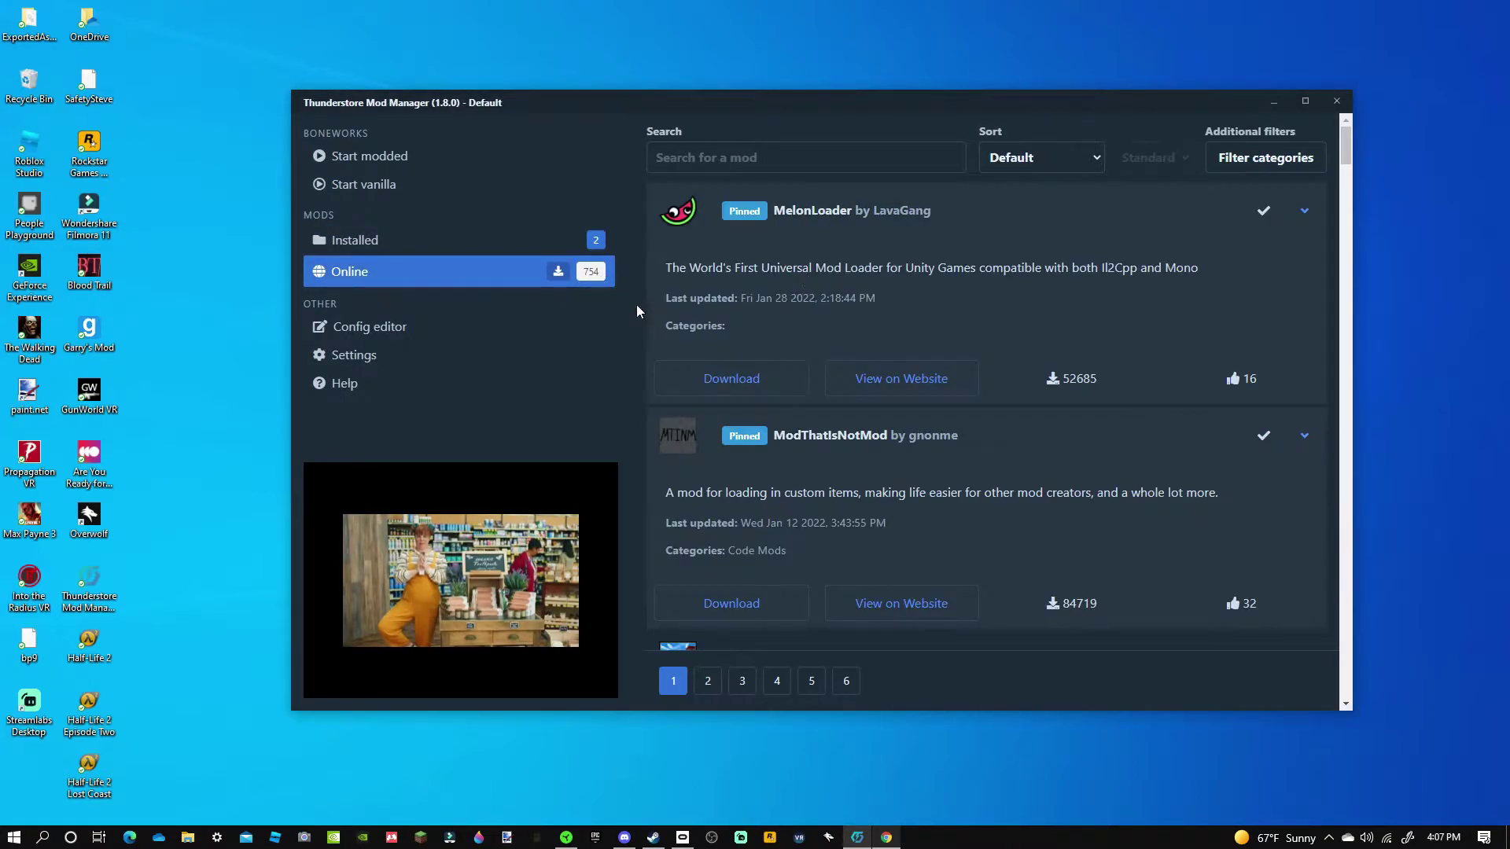
Collapse the expanded details of ModThatIsNotMod and MelonLoader in the online mod list.
scroll(850, 299, down, 5)
scroll(809, 368, up, 3)
click(826, 307)
scroll(819, 275, up, 2)
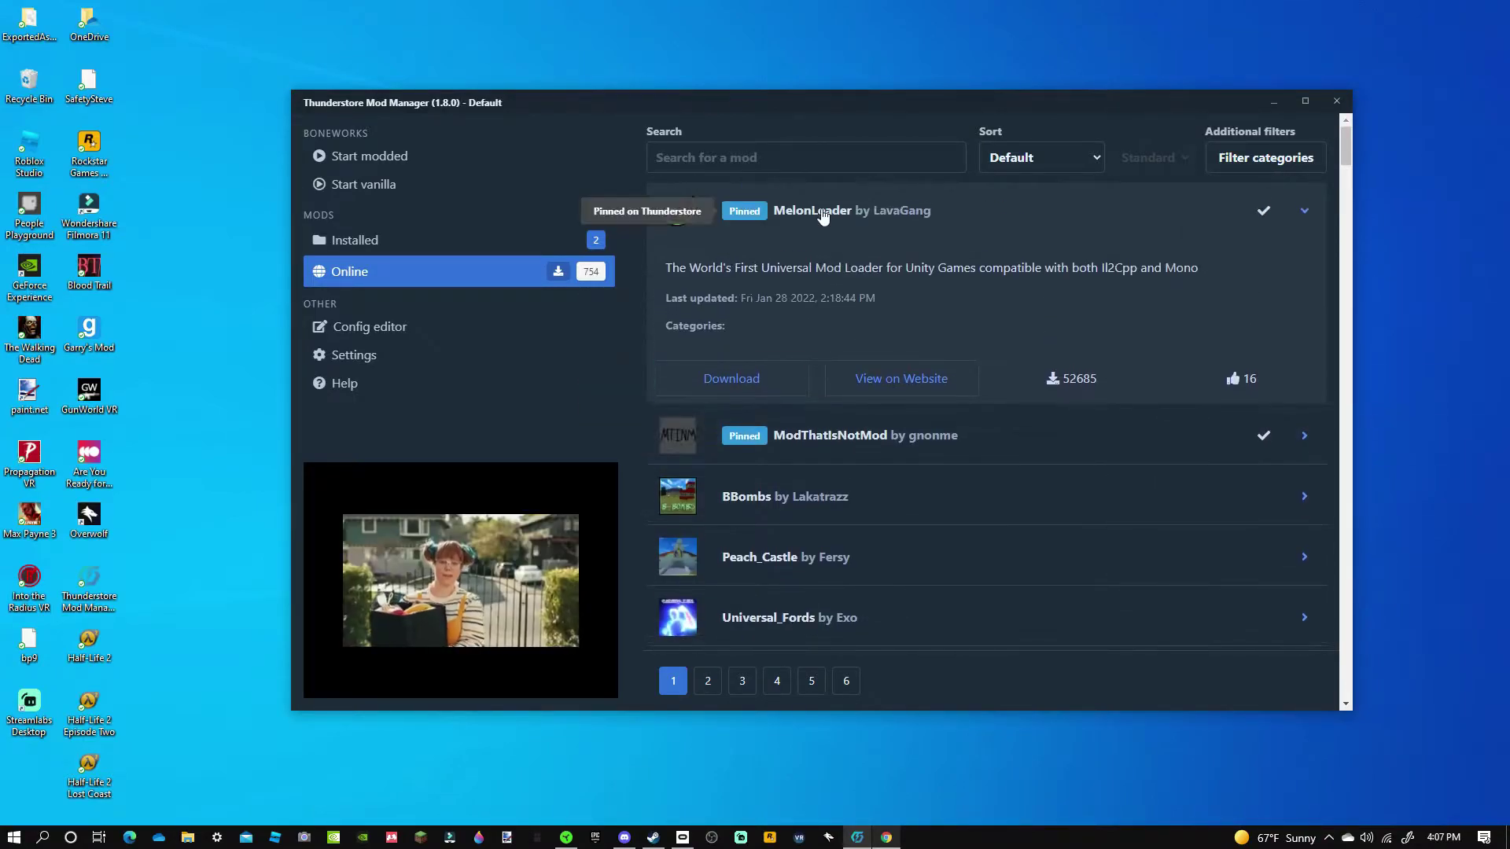
click(821, 210)
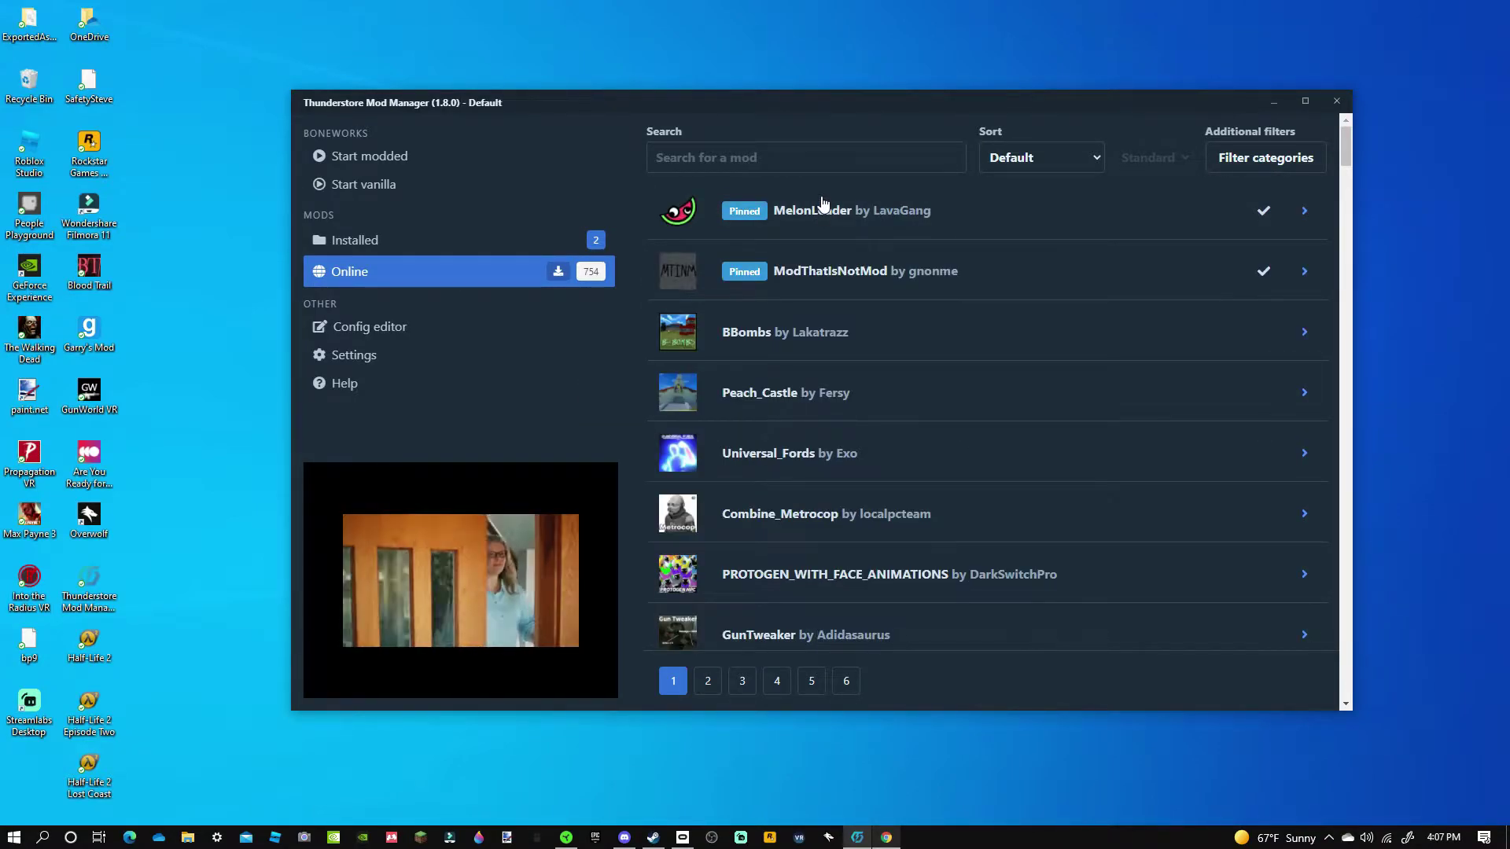
Review the installed mods against the list of mods available online.
click(746, 160)
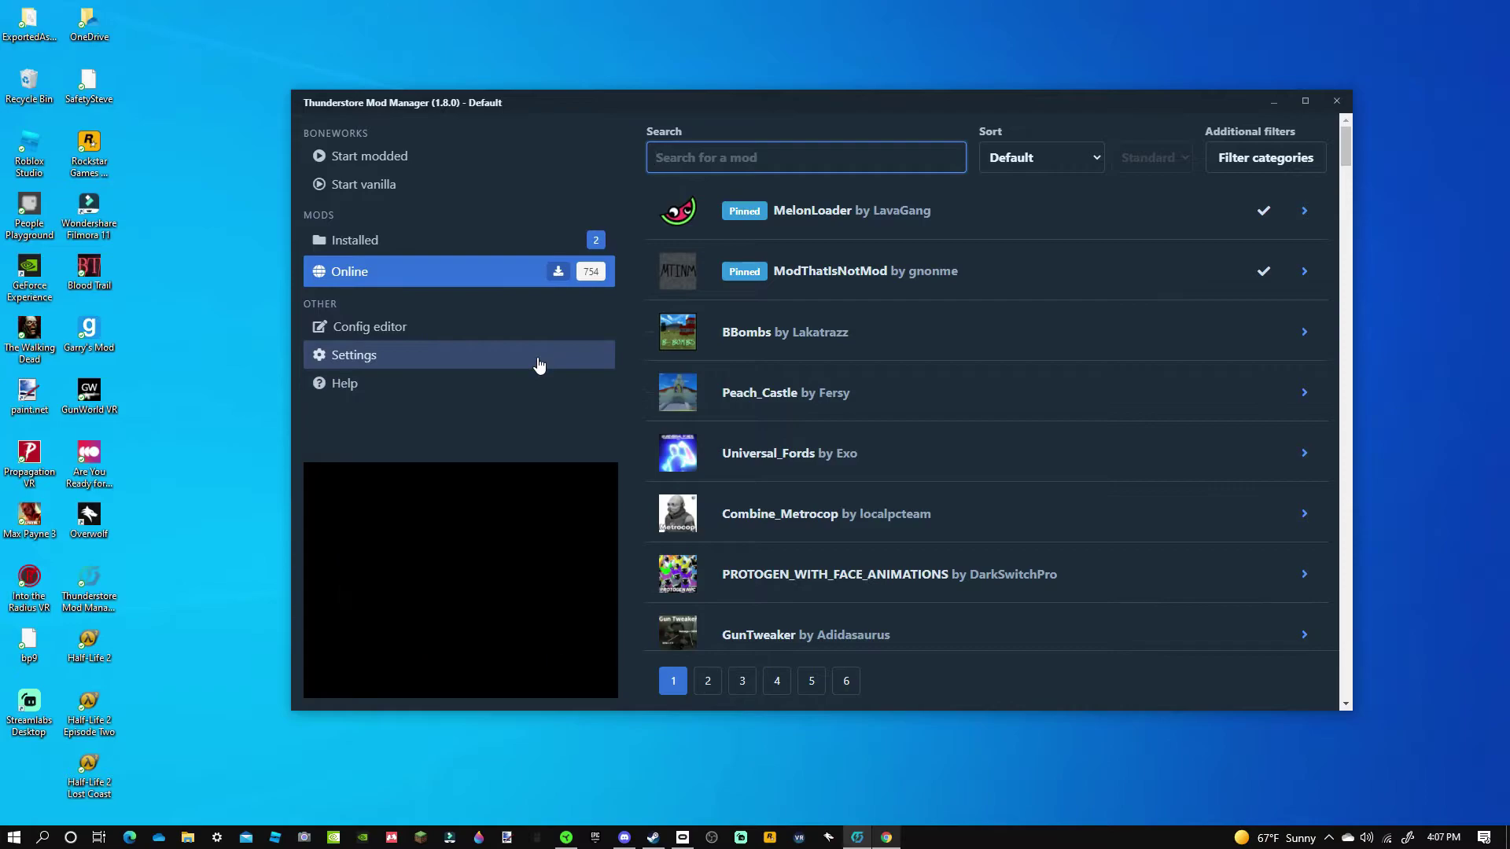
scroll(840, 428, down, 2)
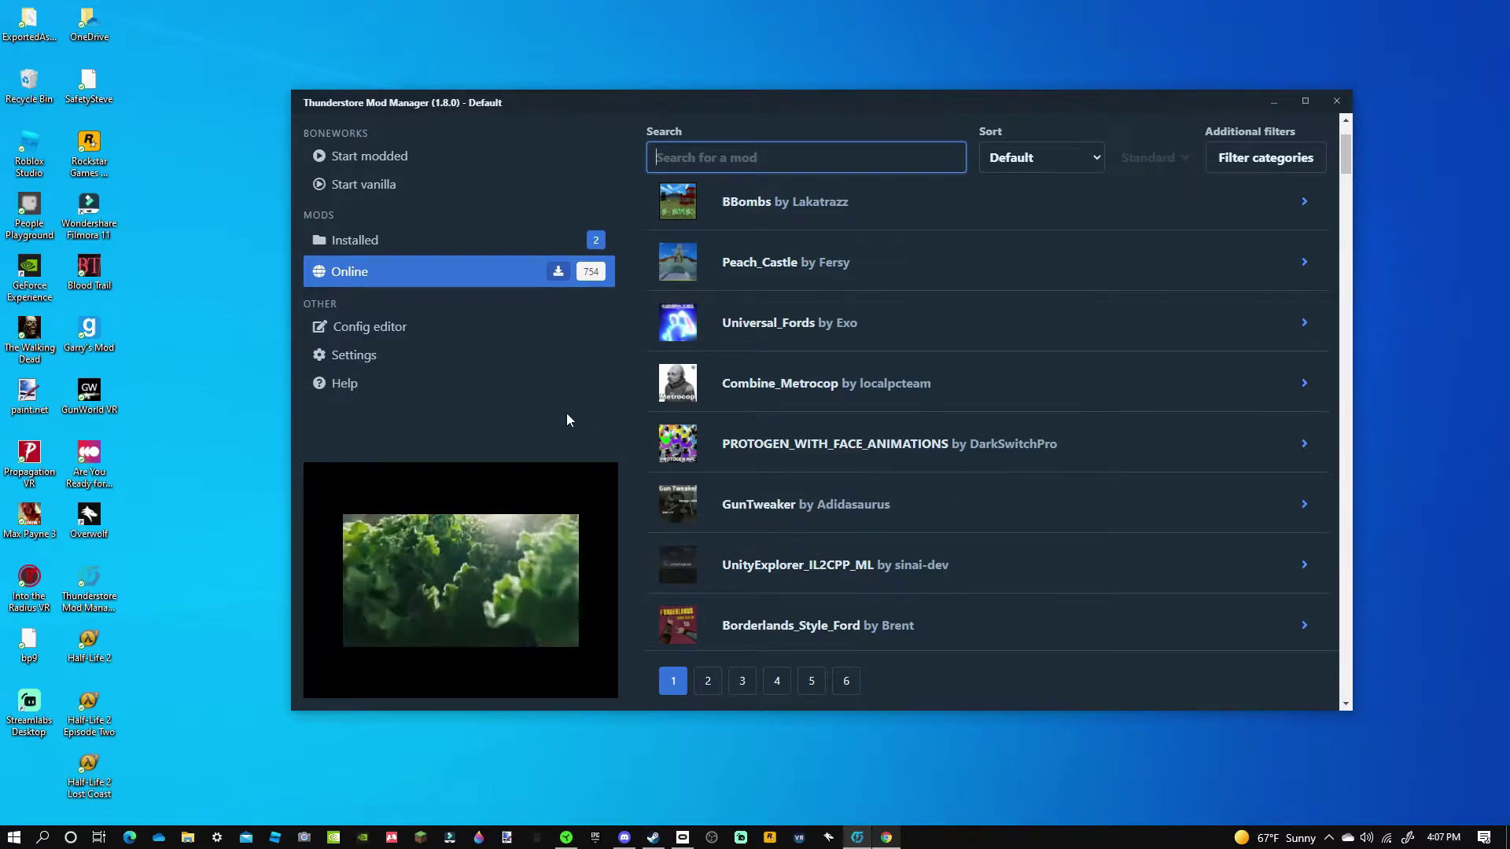
scroll(802, 509, up, 2)
click(543, 240)
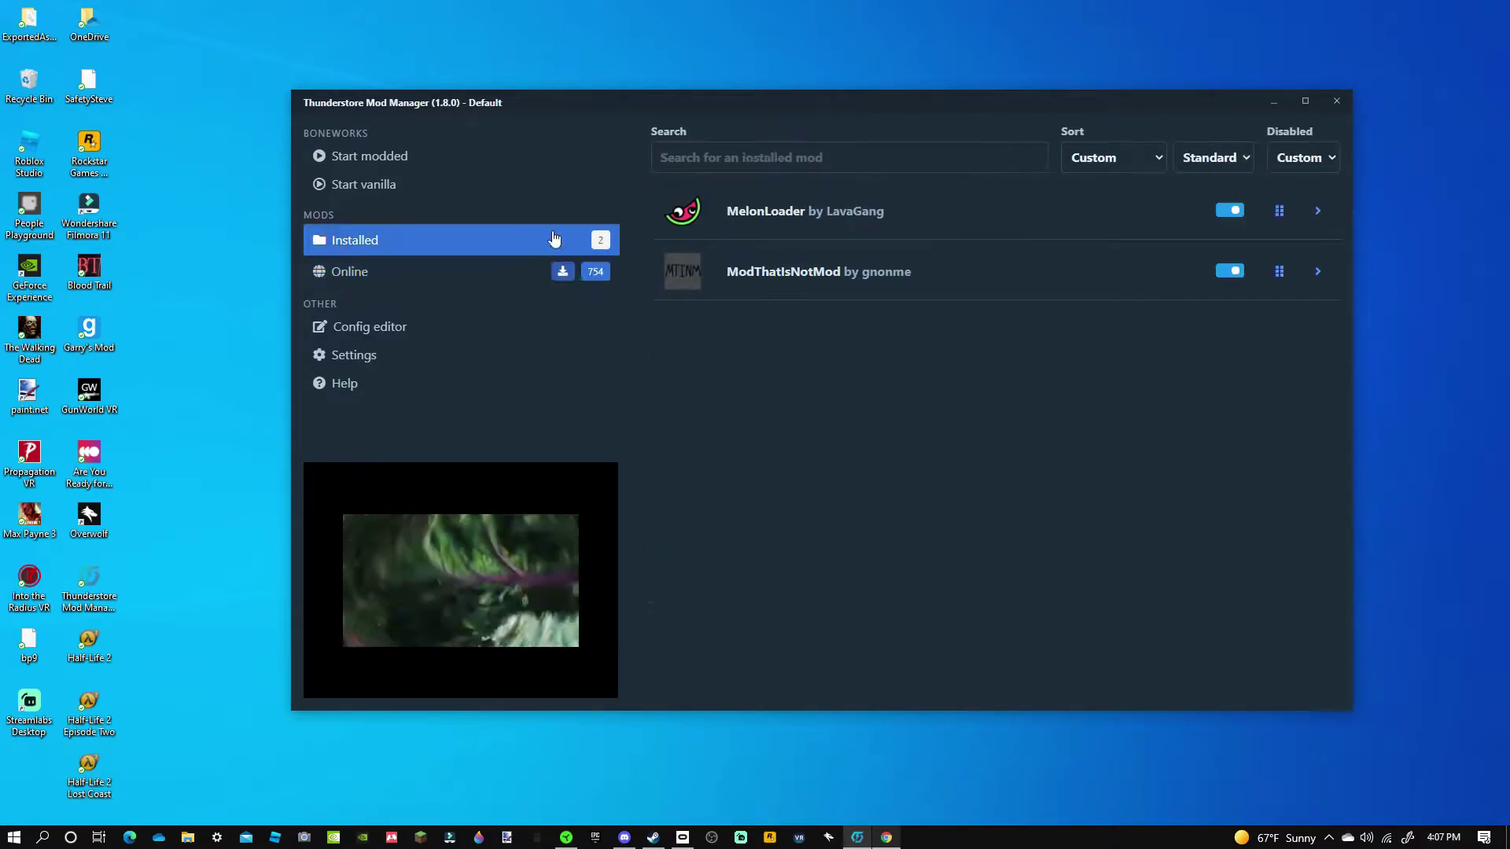
click(591, 279)
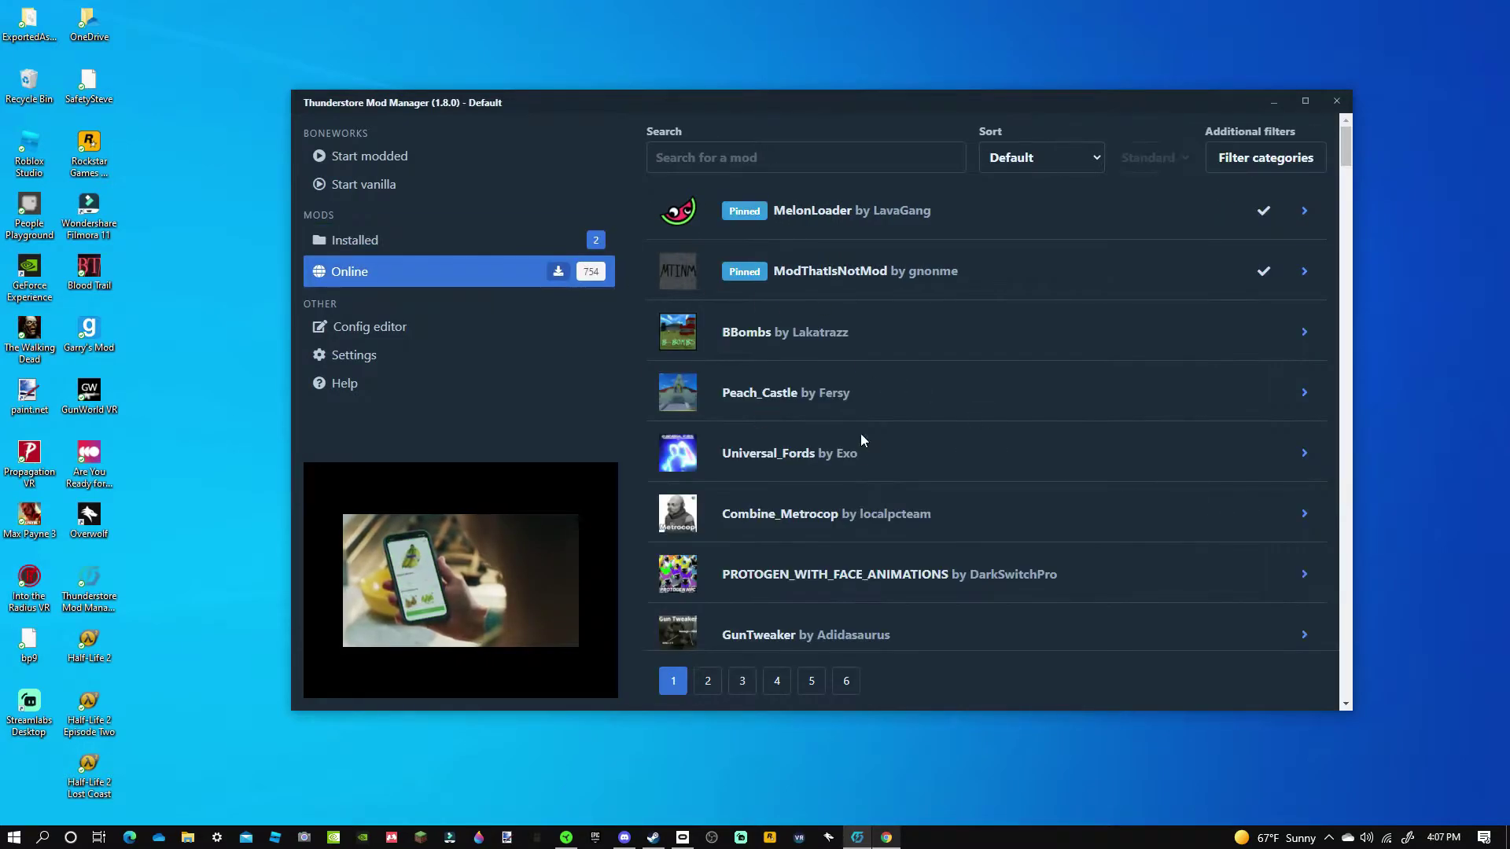
click(519, 239)
click(540, 271)
click(551, 239)
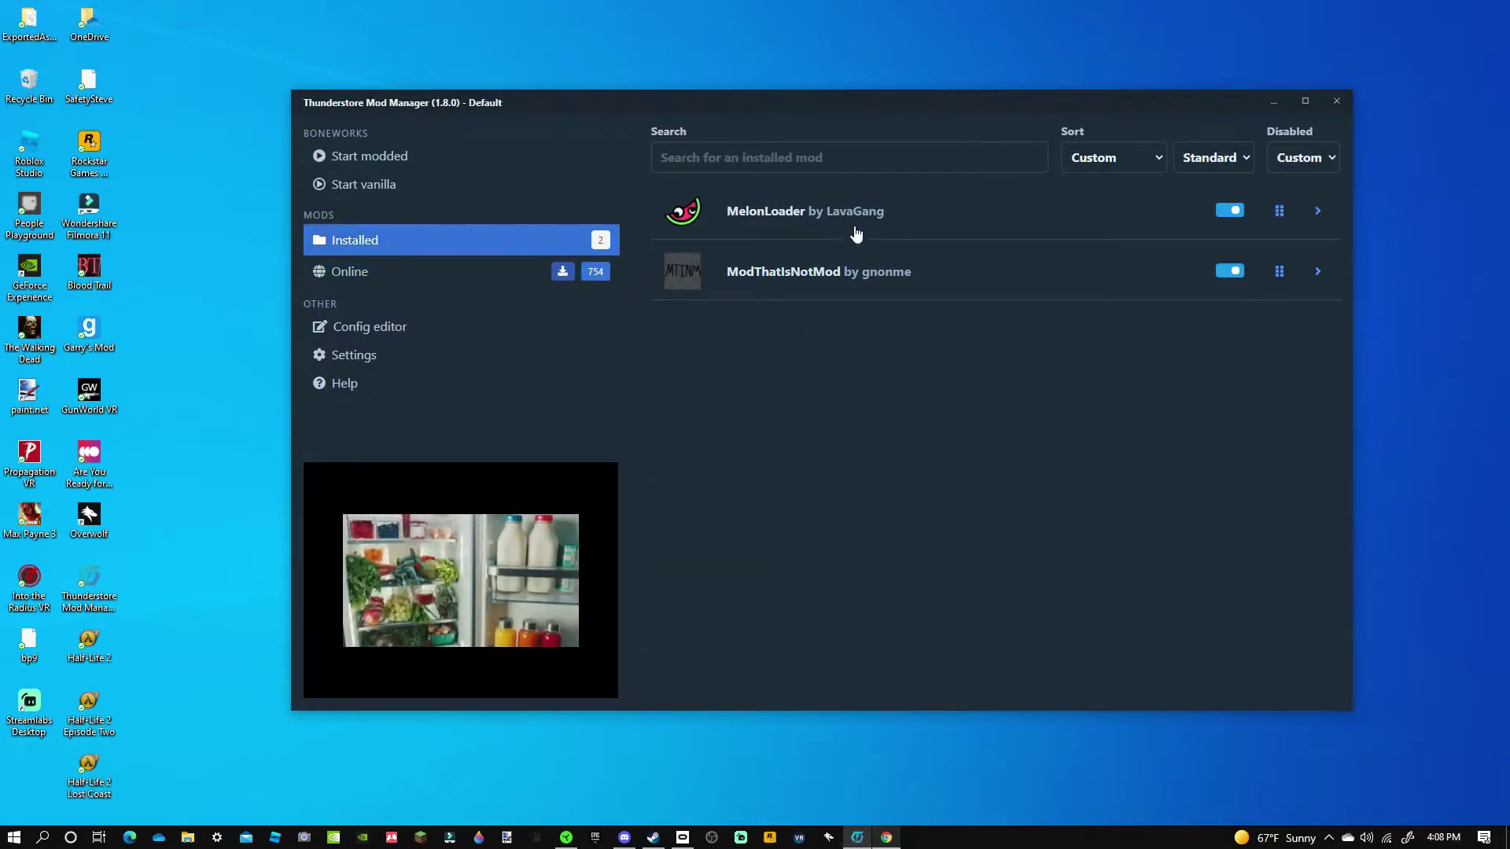
click(444, 272)
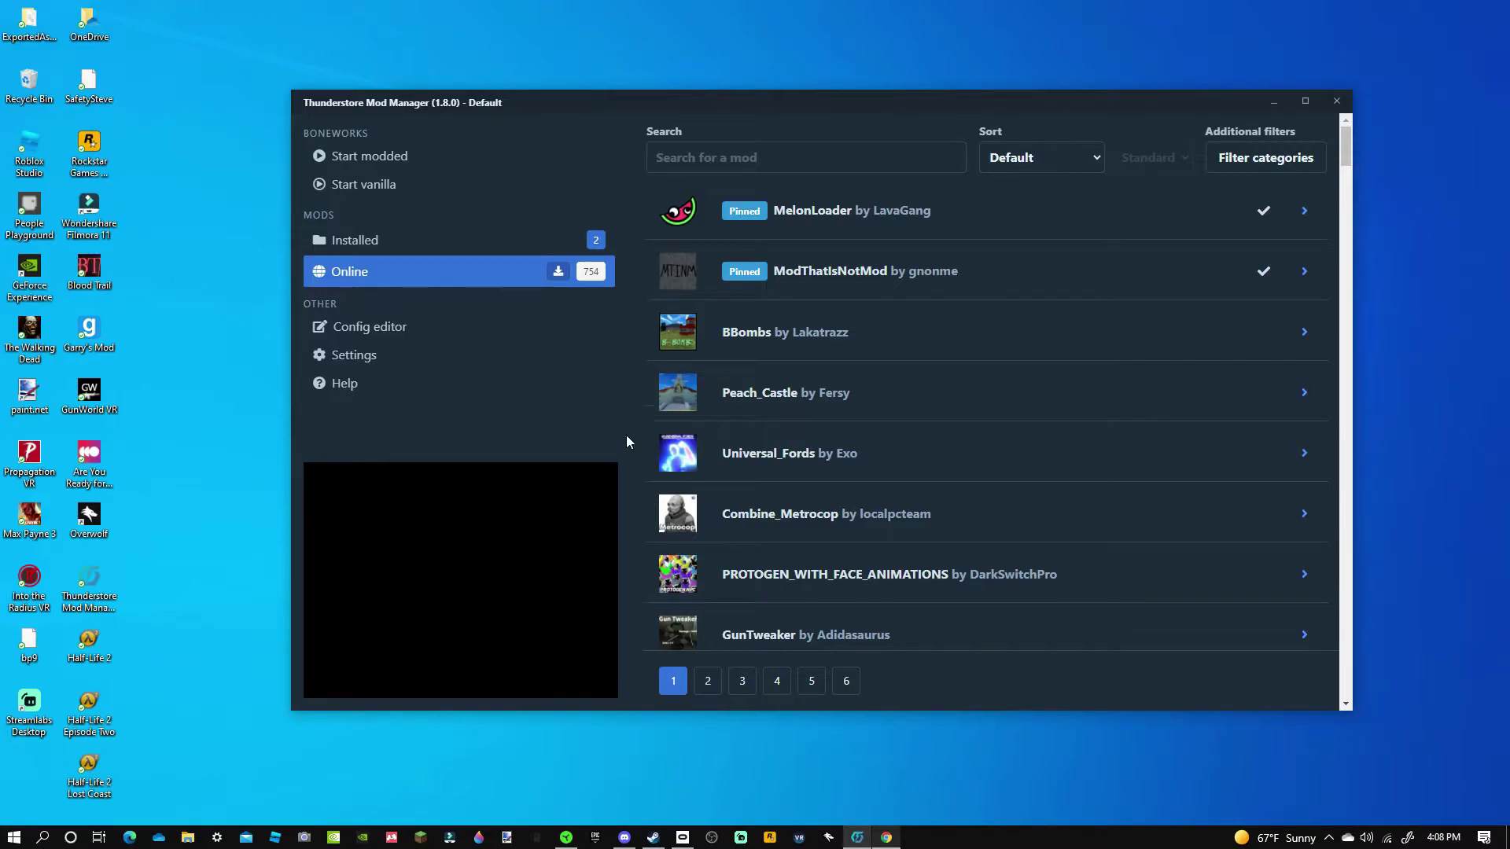
click(487, 240)
click(508, 271)
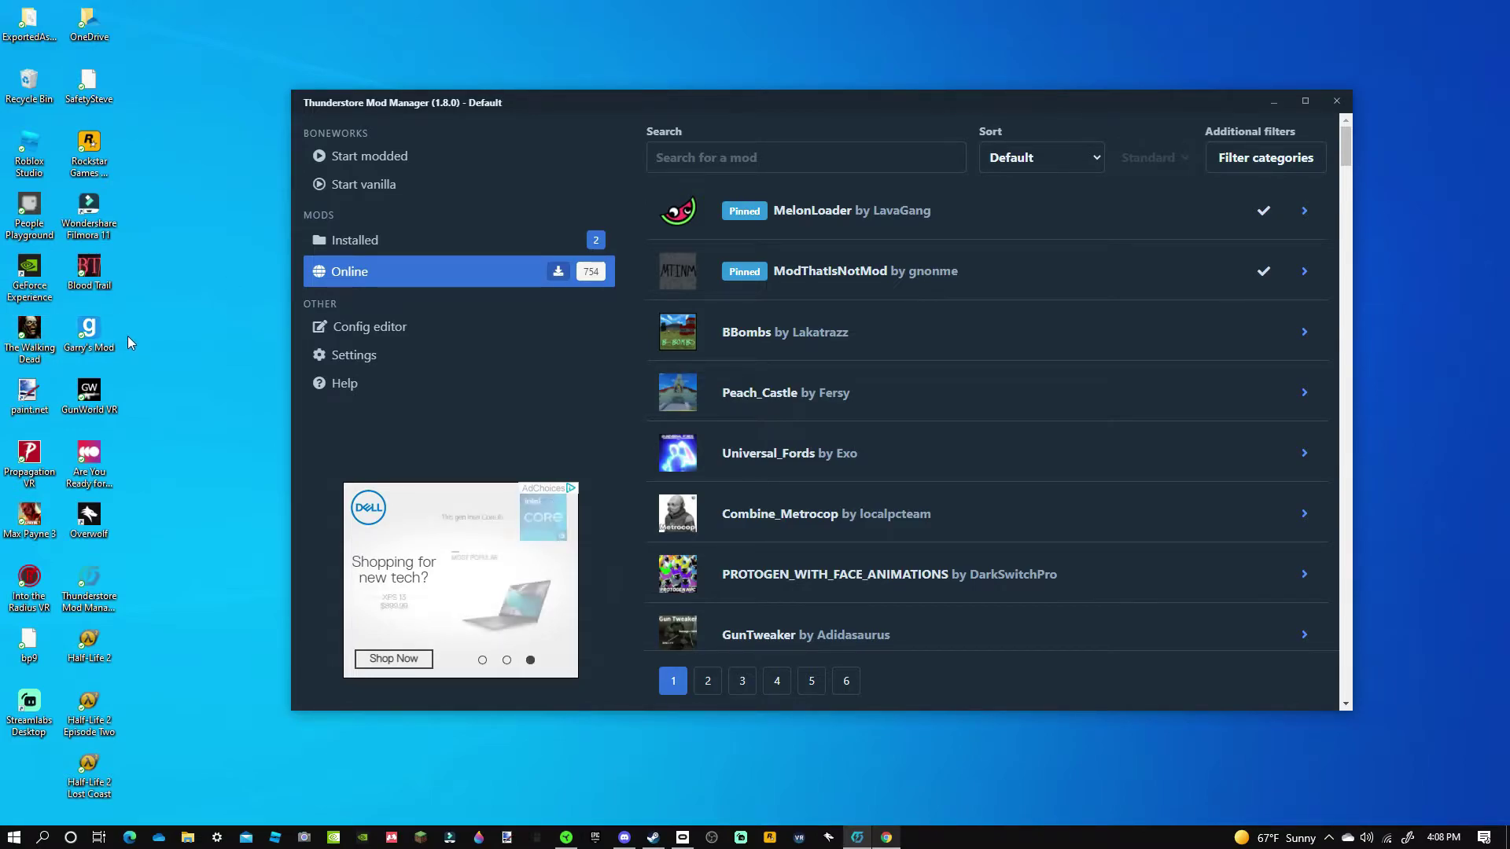
Search the online mods for "custom" and download Custom_Maps with its dependencies.
click(736, 162)
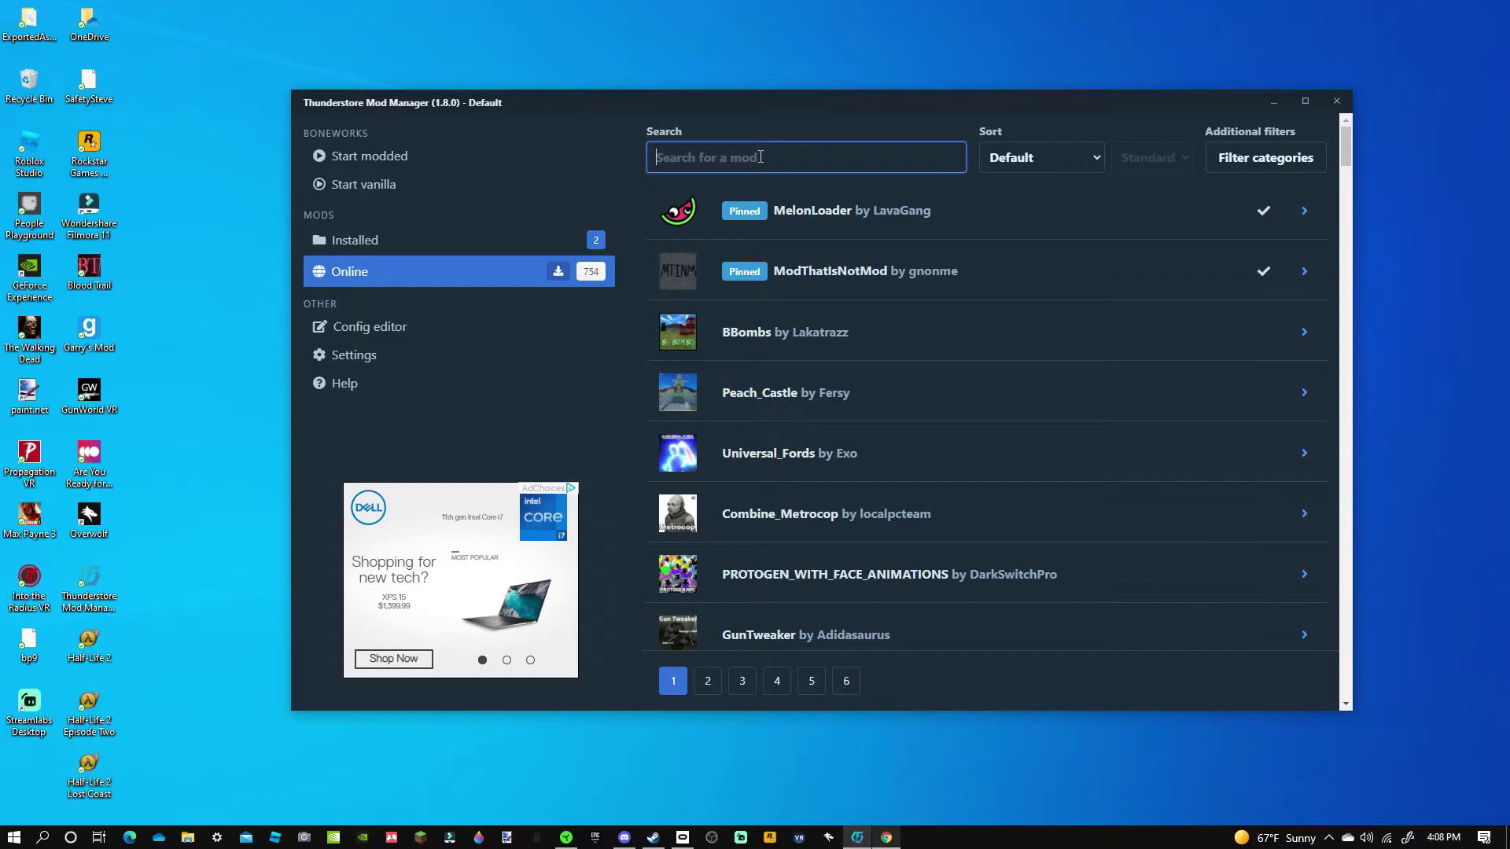
text(custo)
click(773, 621)
scroll(787, 488, down, 3)
click(831, 381)
scroll(827, 362, down, 2)
scroll(826, 376, up, 2)
click(826, 379)
click(834, 382)
click(835, 383)
click(732, 541)
click(673, 484)
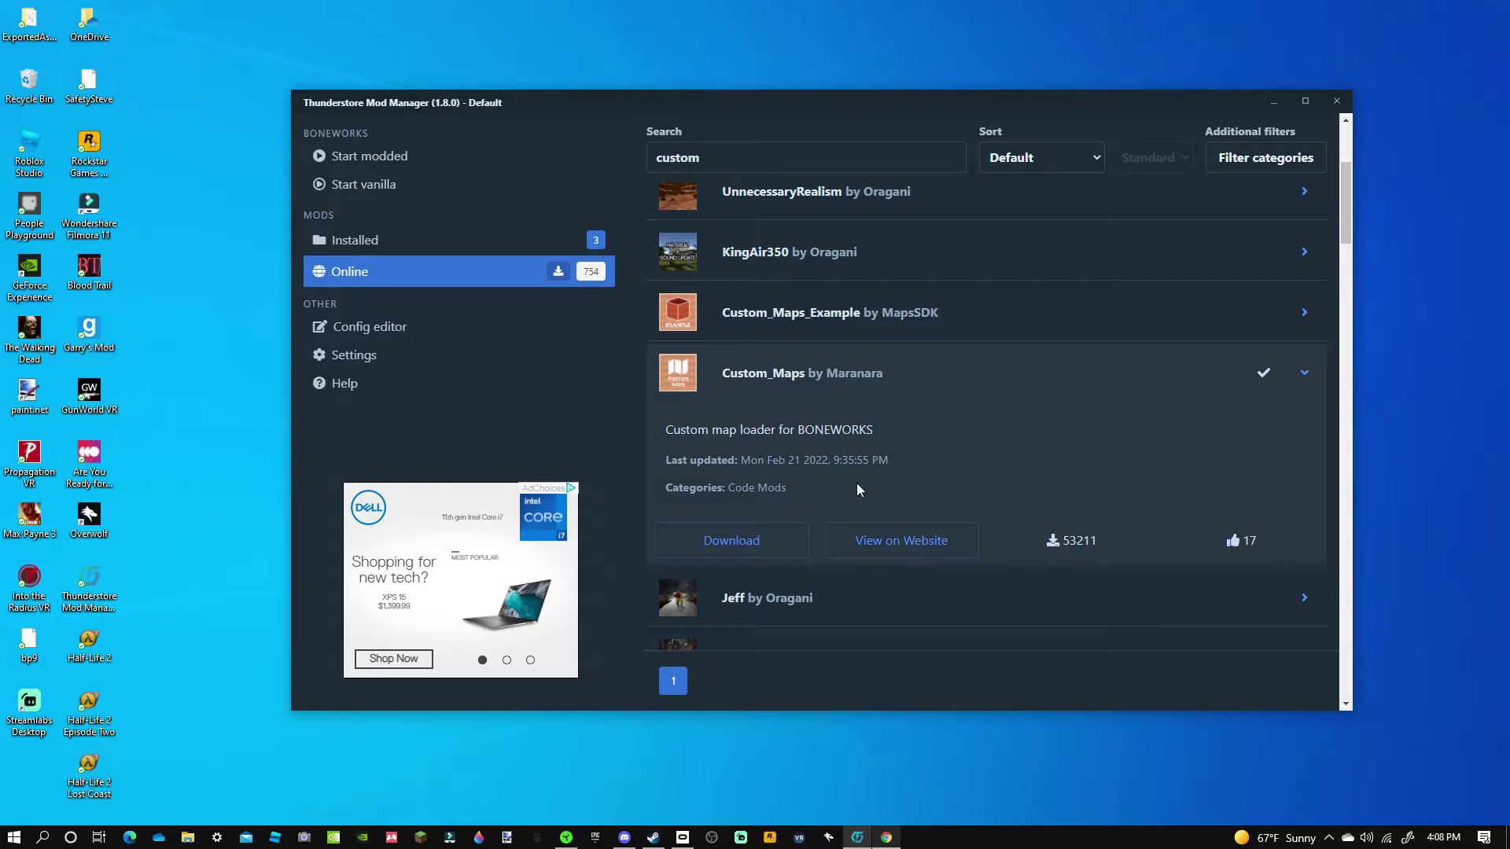
scroll(858, 490, down, 2)
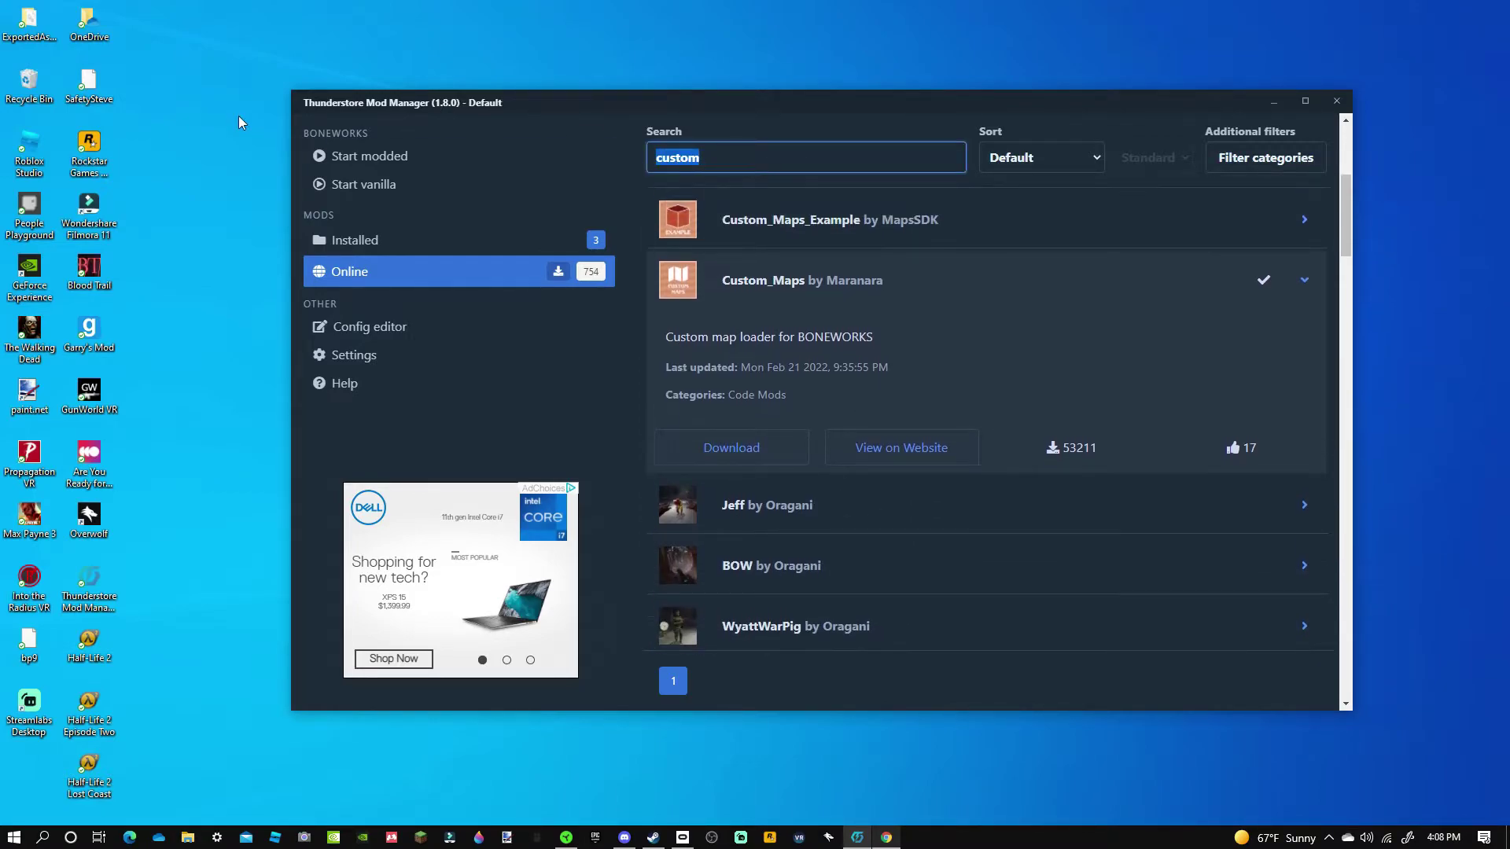
Search the online mods for "player models", then shorten the search to "player".
key(BackSpace)
text(playermod)
key(BackSpace)
key(BackSpace)
key(BackSpace)
text(models)
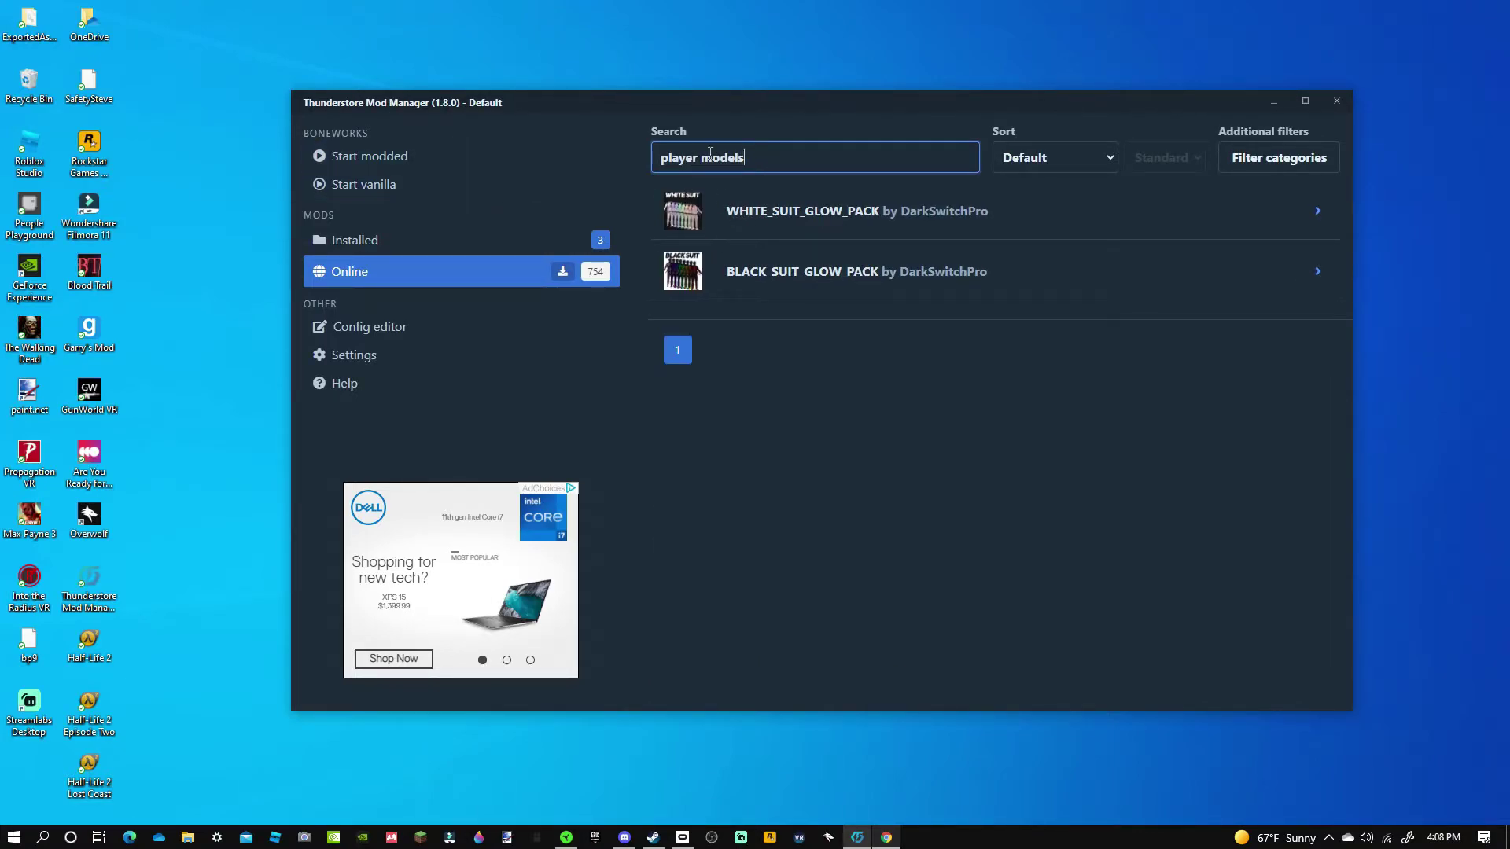
key(BackSpace)
key(BackSpace)
key(BackSpace)
key(BackSpace)
key(BackSpace)
key(BackSpace)
key(BackSpace)
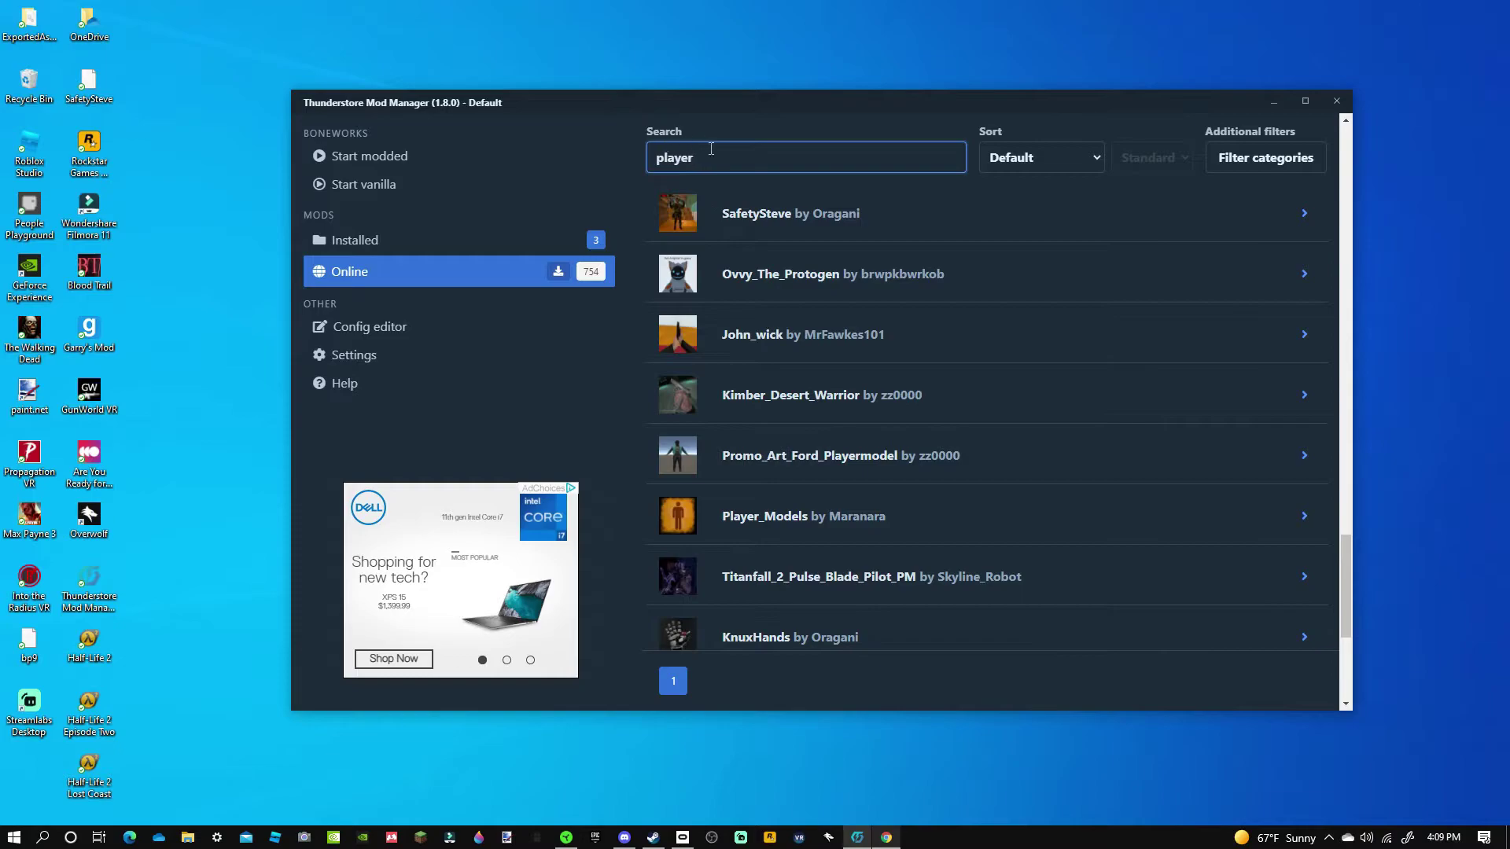
Download Player_Models with its dependencies and check it in the list of installed mods.
scroll(941, 258, down, 5)
scroll(897, 329, up, 5)
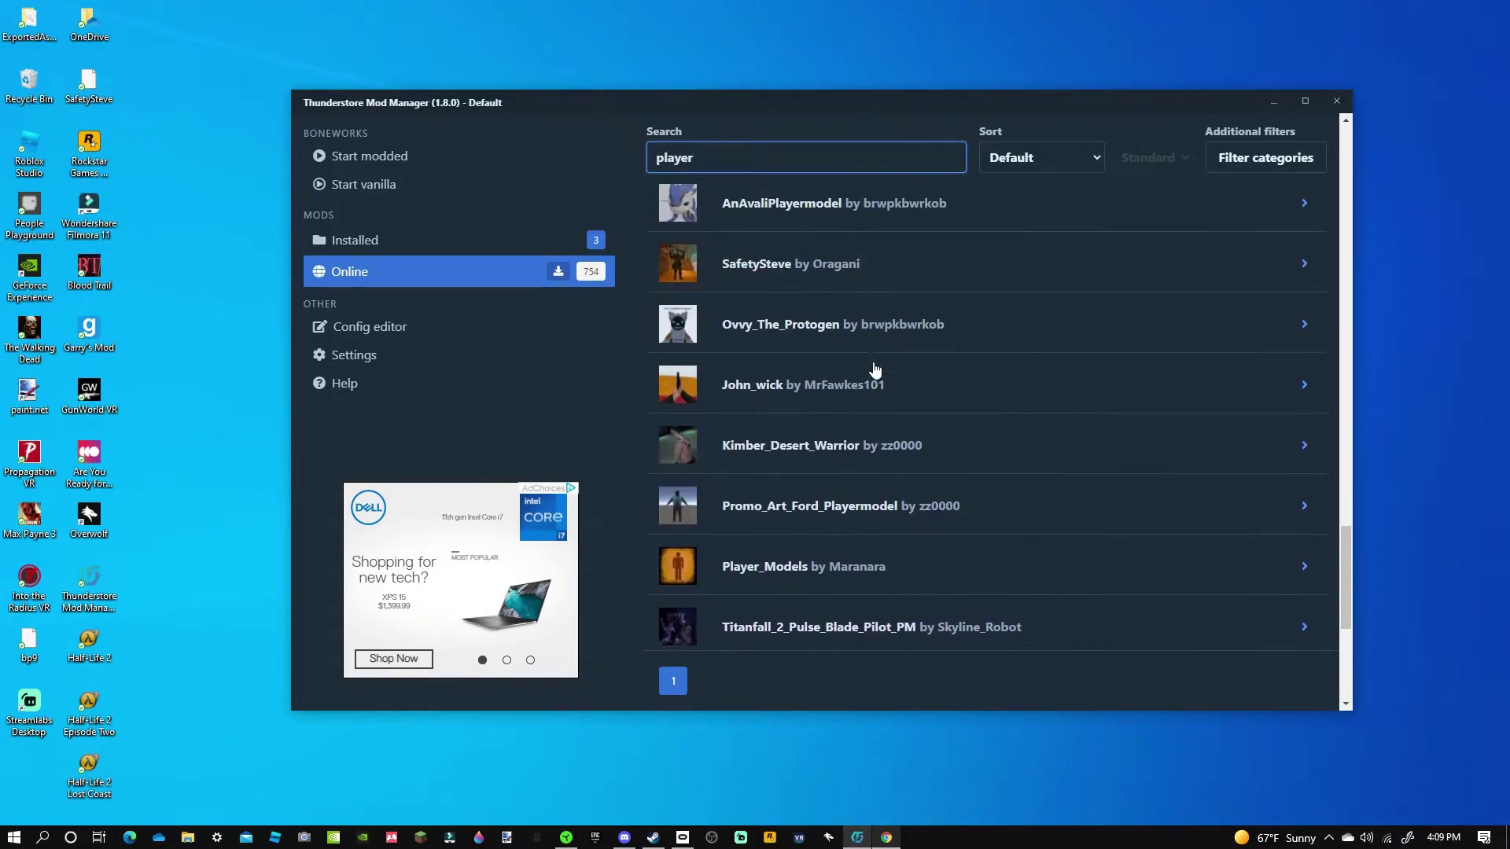
scroll(744, 538, down, 2)
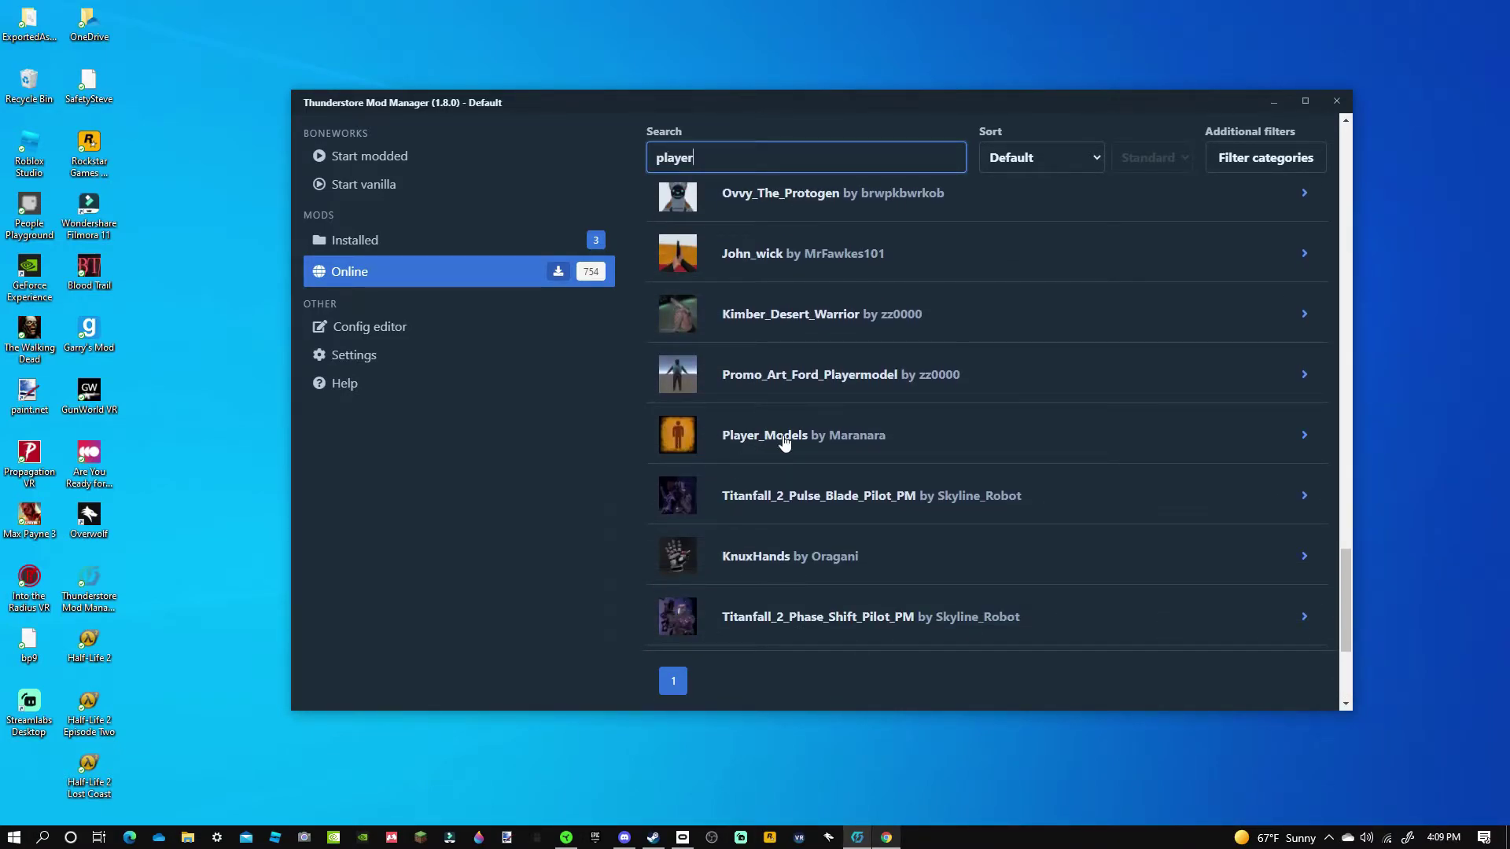
click(828, 441)
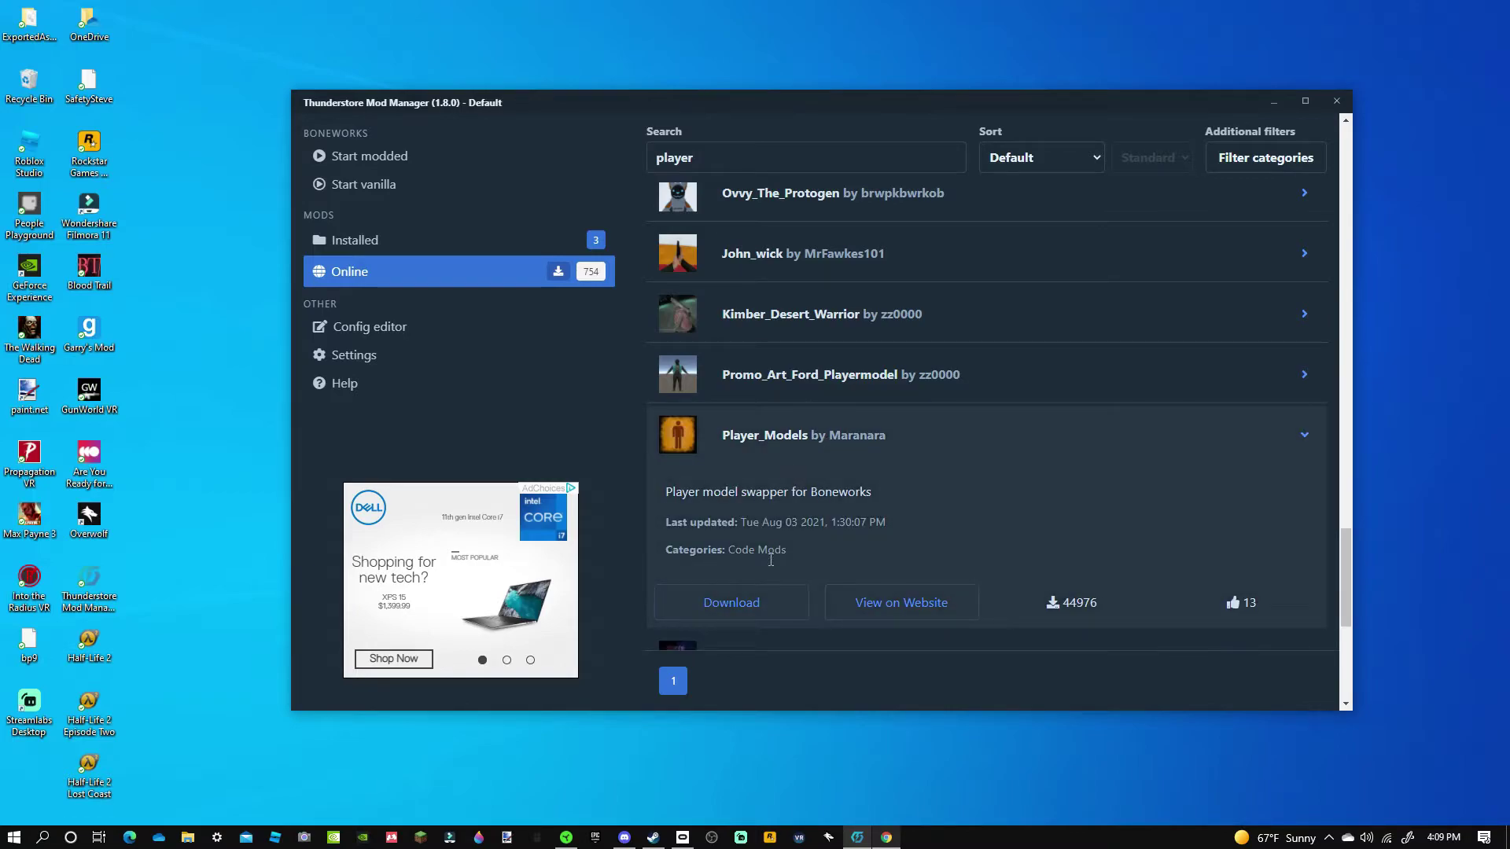
click(769, 606)
click(712, 483)
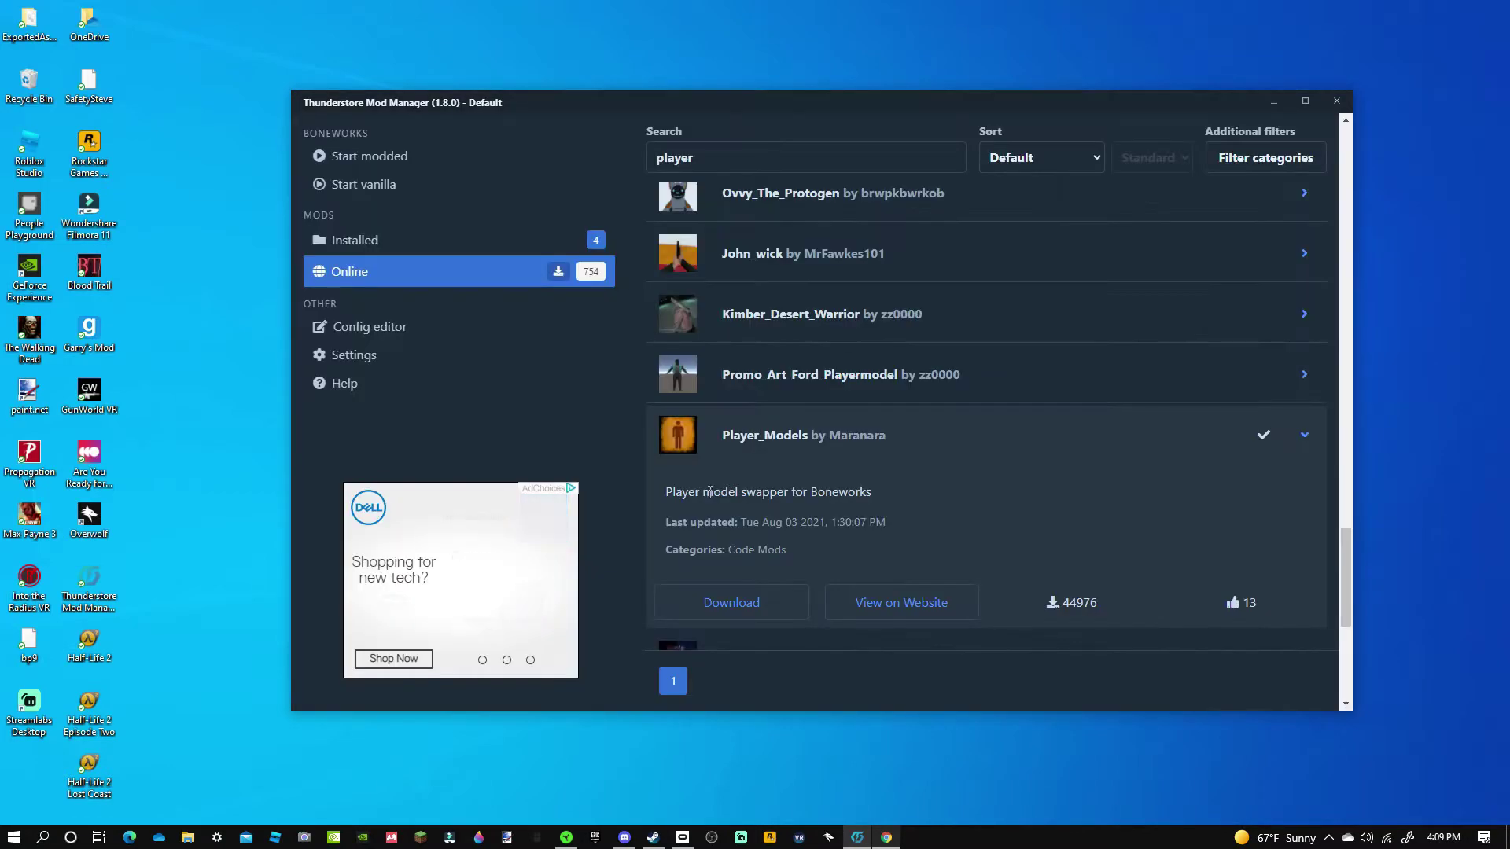
click(528, 246)
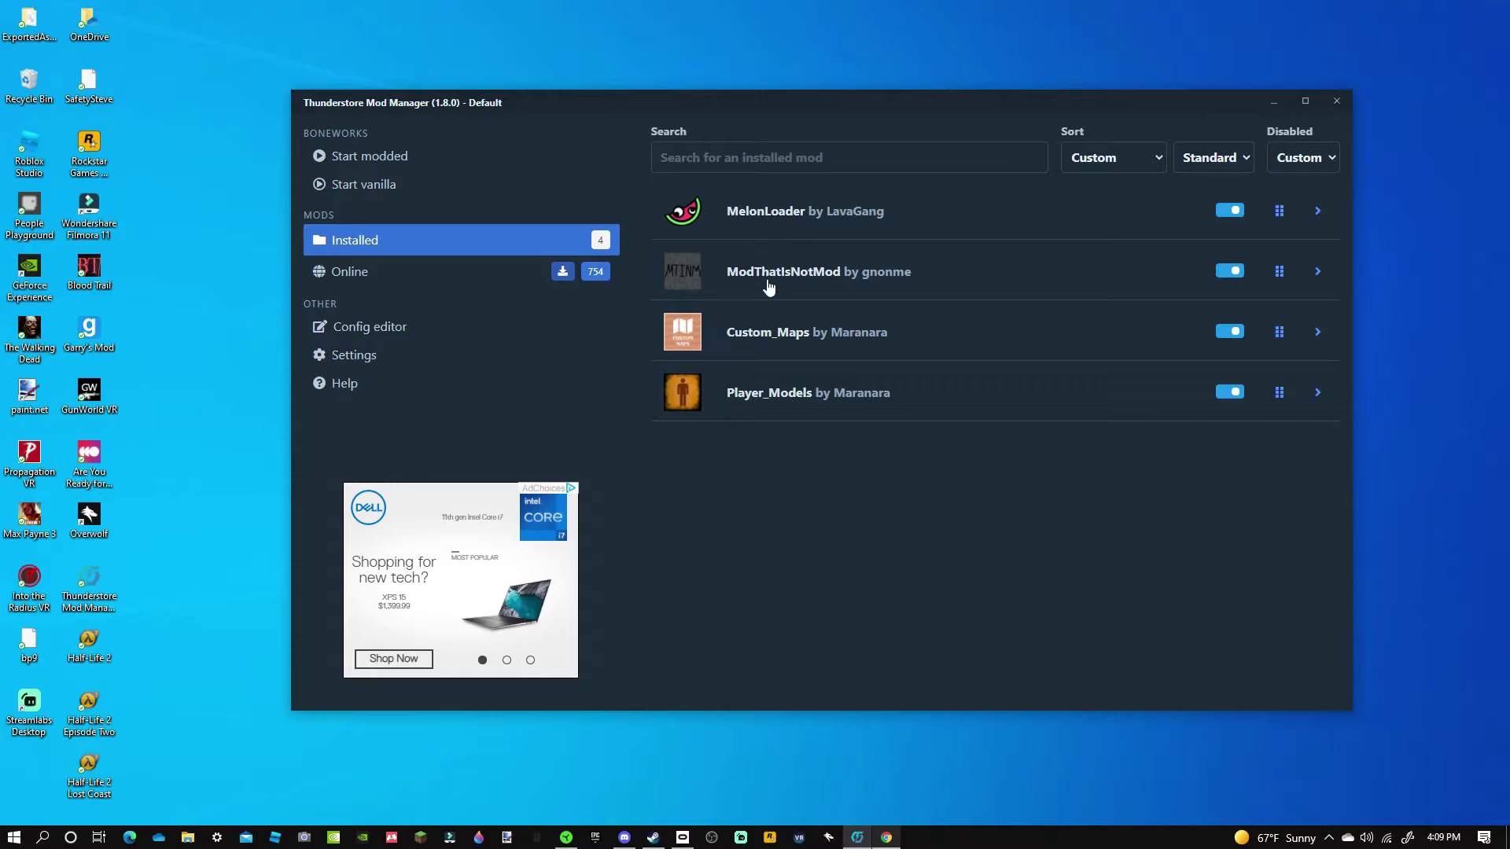
click(509, 279)
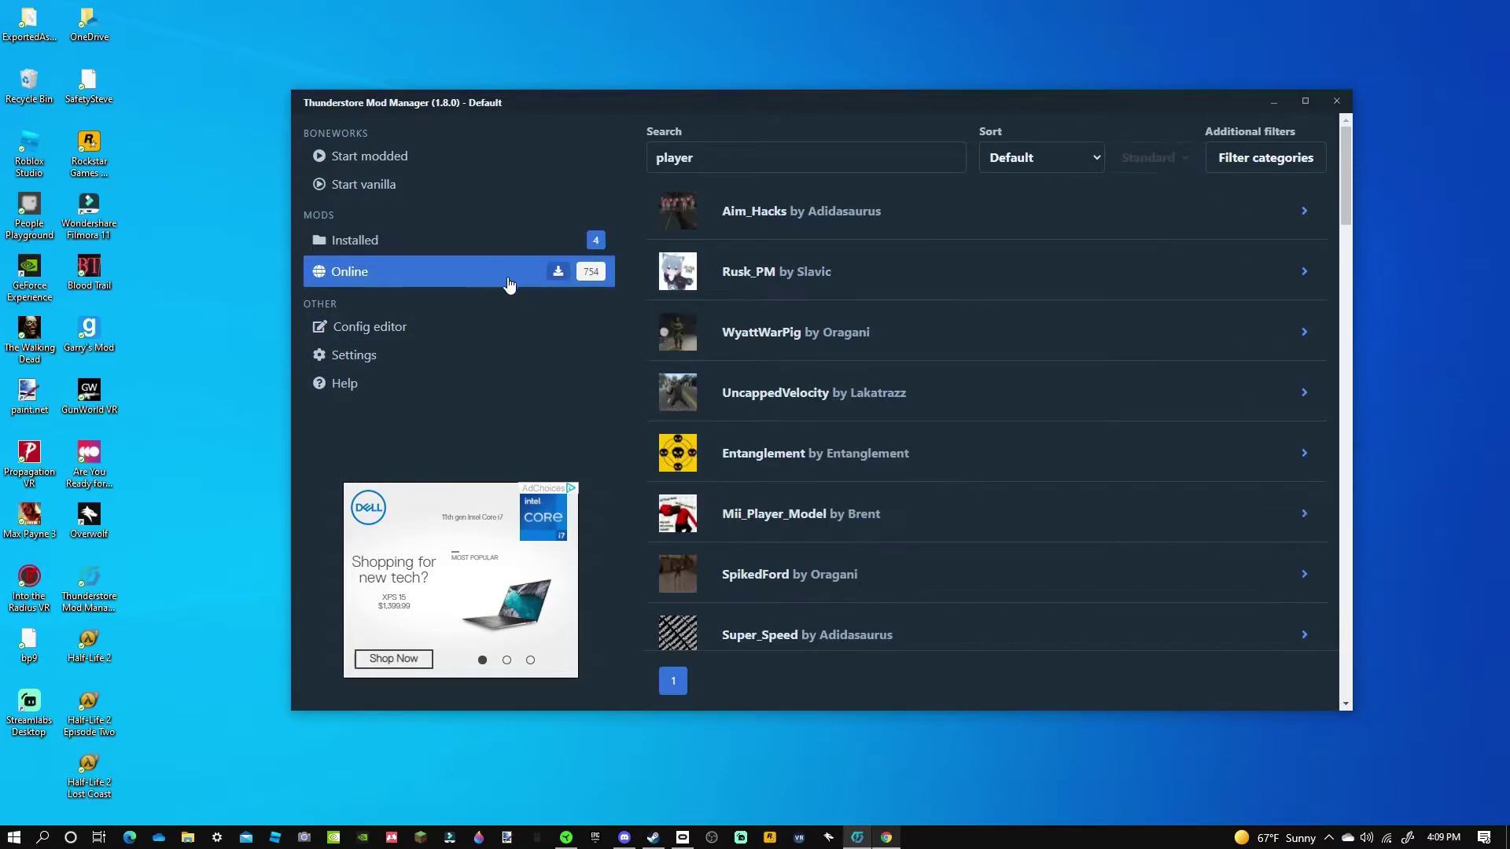
Search the online mods for "grenades", download the Grenades mod with its dependencies, and clear the search.
key(BackSpace)
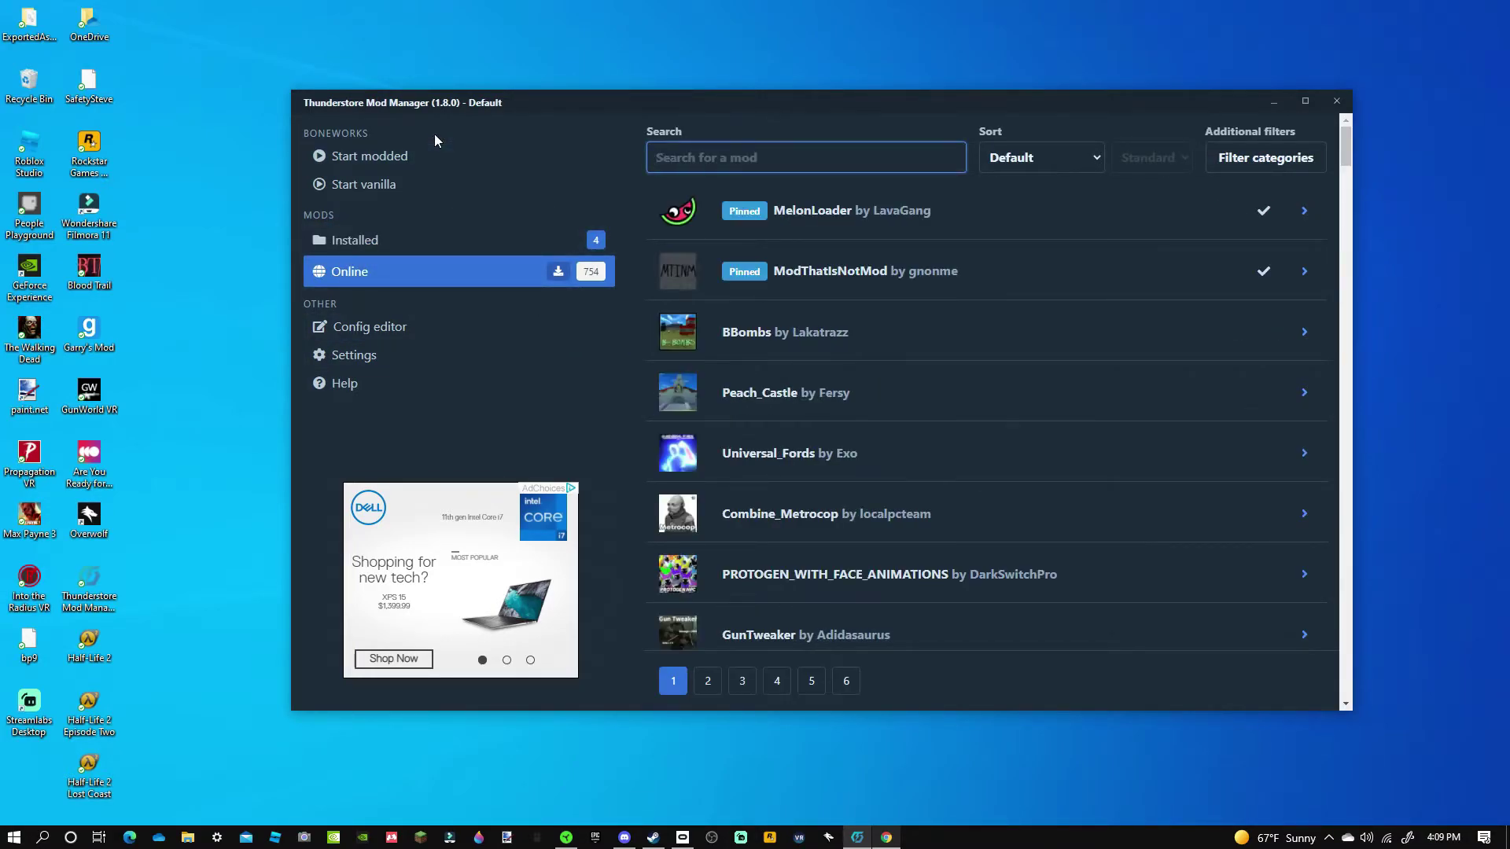
text(grenades)
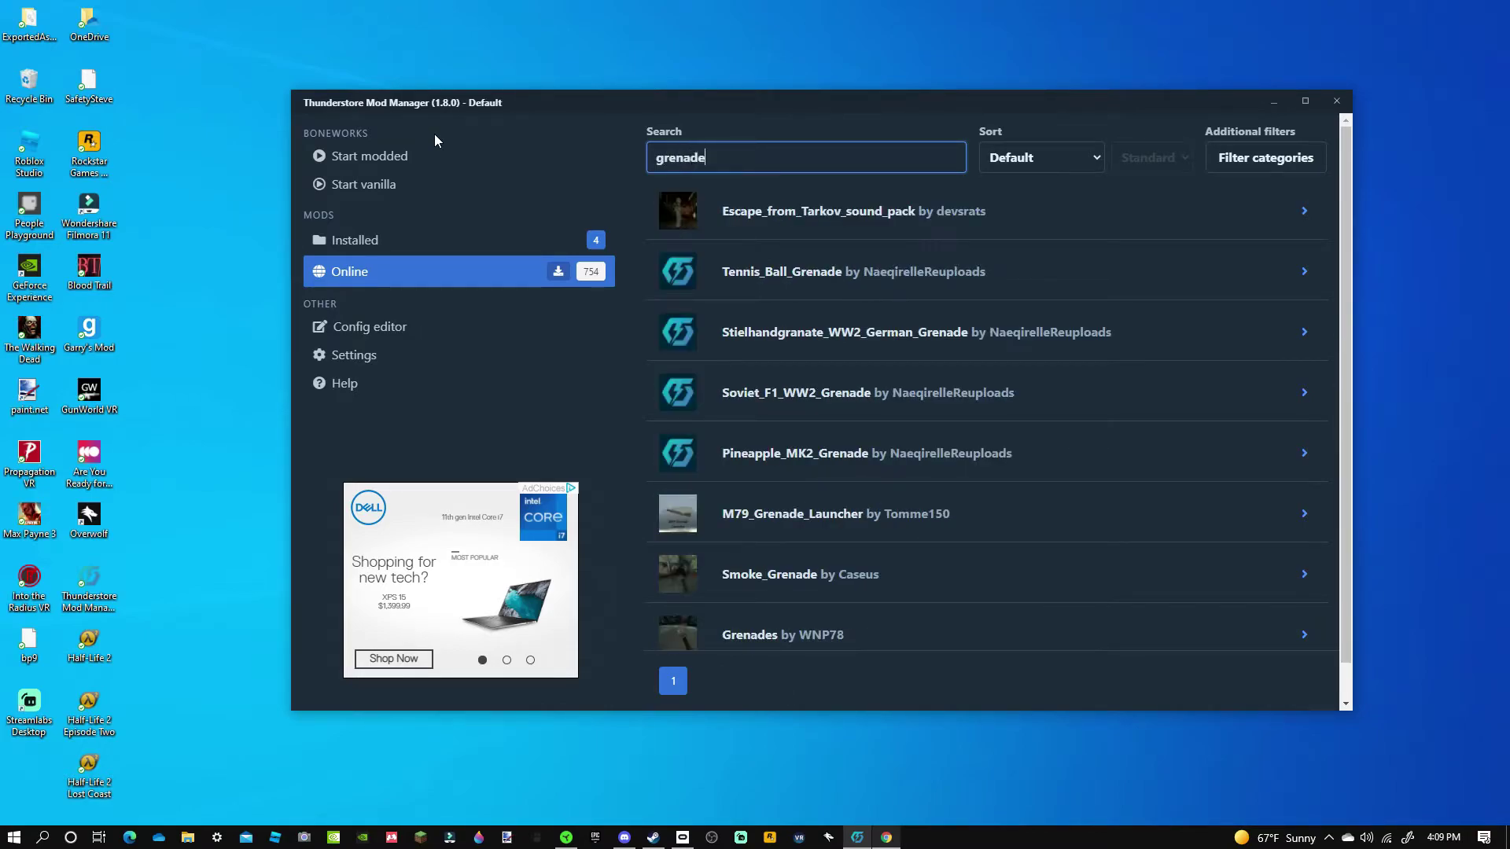
click(763, 280)
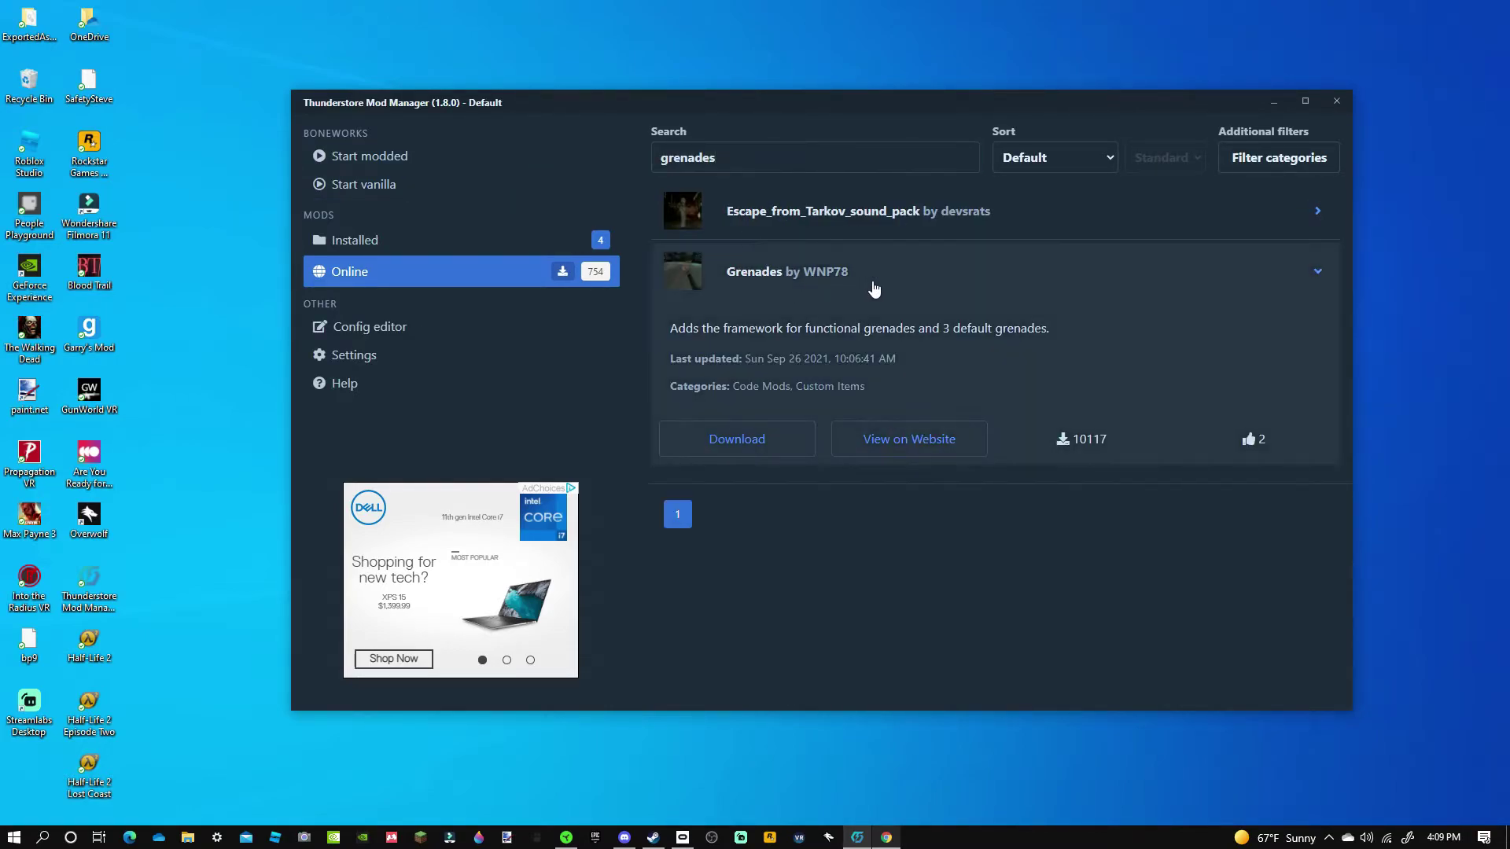
click(822, 290)
click(795, 282)
click(731, 445)
click(676, 480)
double_click(700, 157)
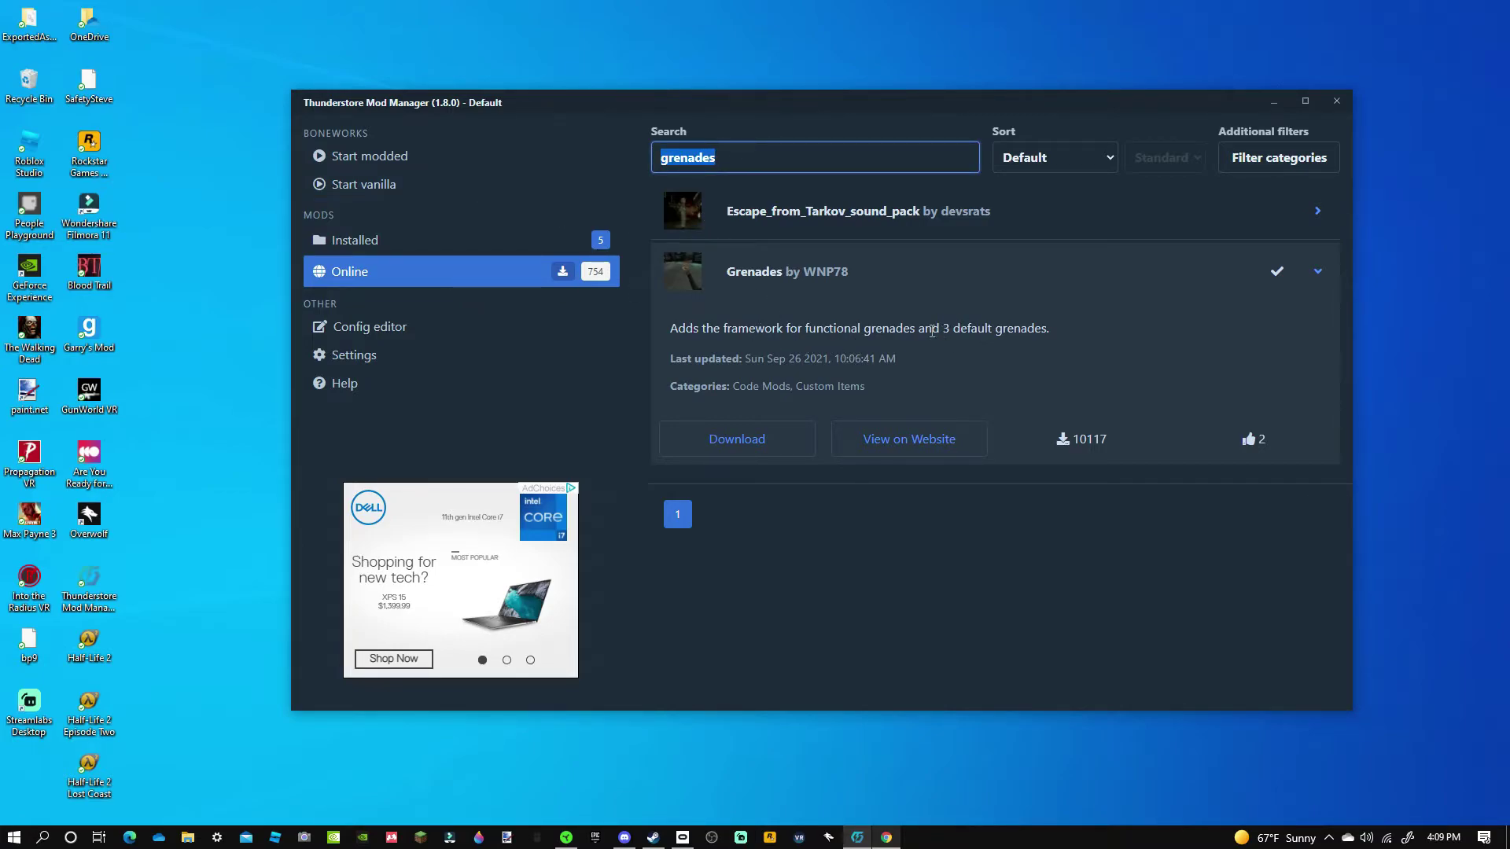
key(BackSpace)
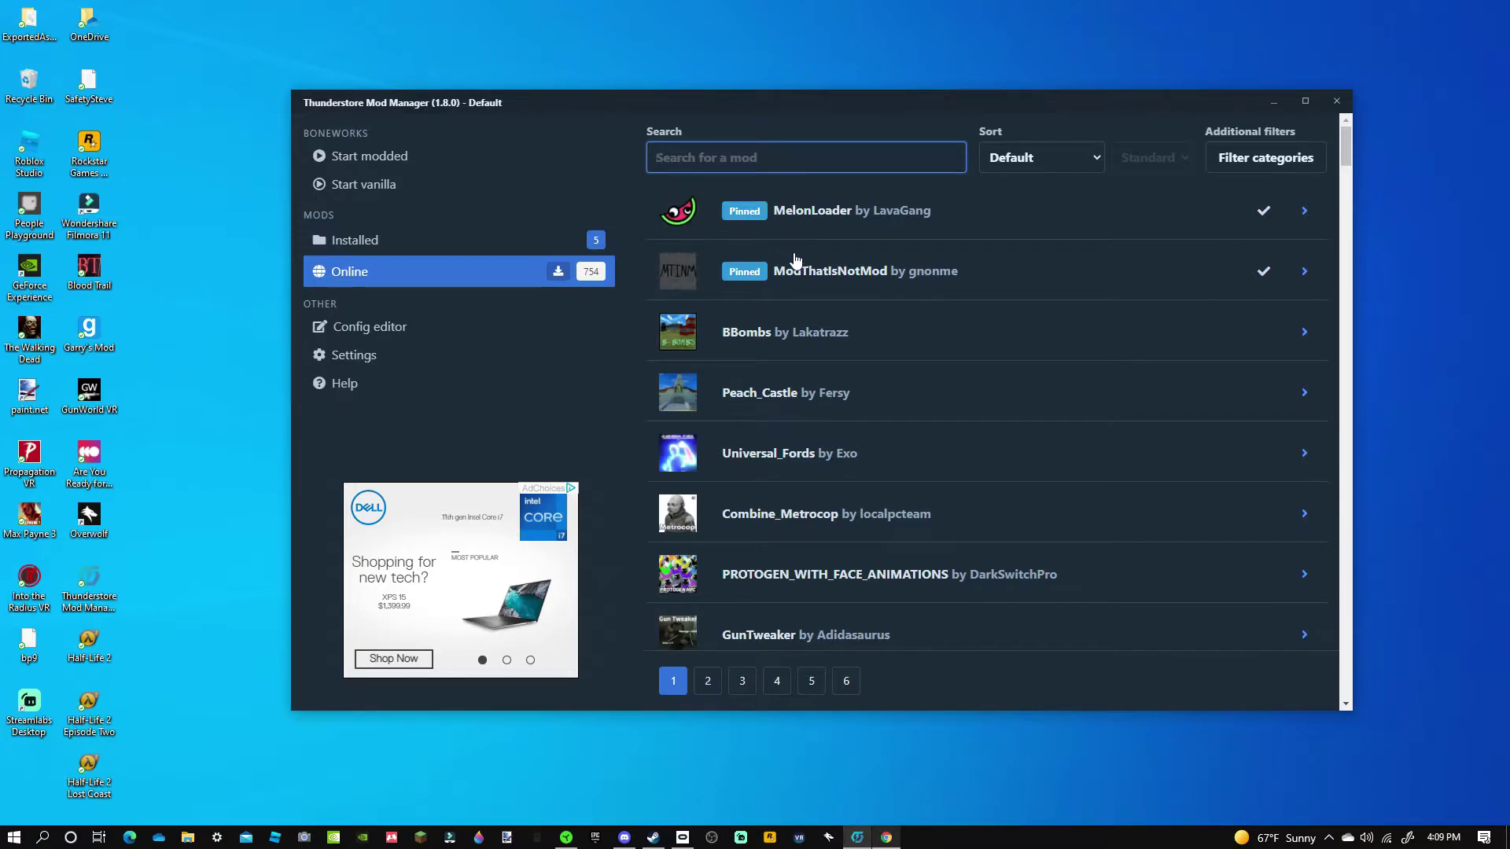
Search the online mods for "gren", then clear the search.
text(gr)
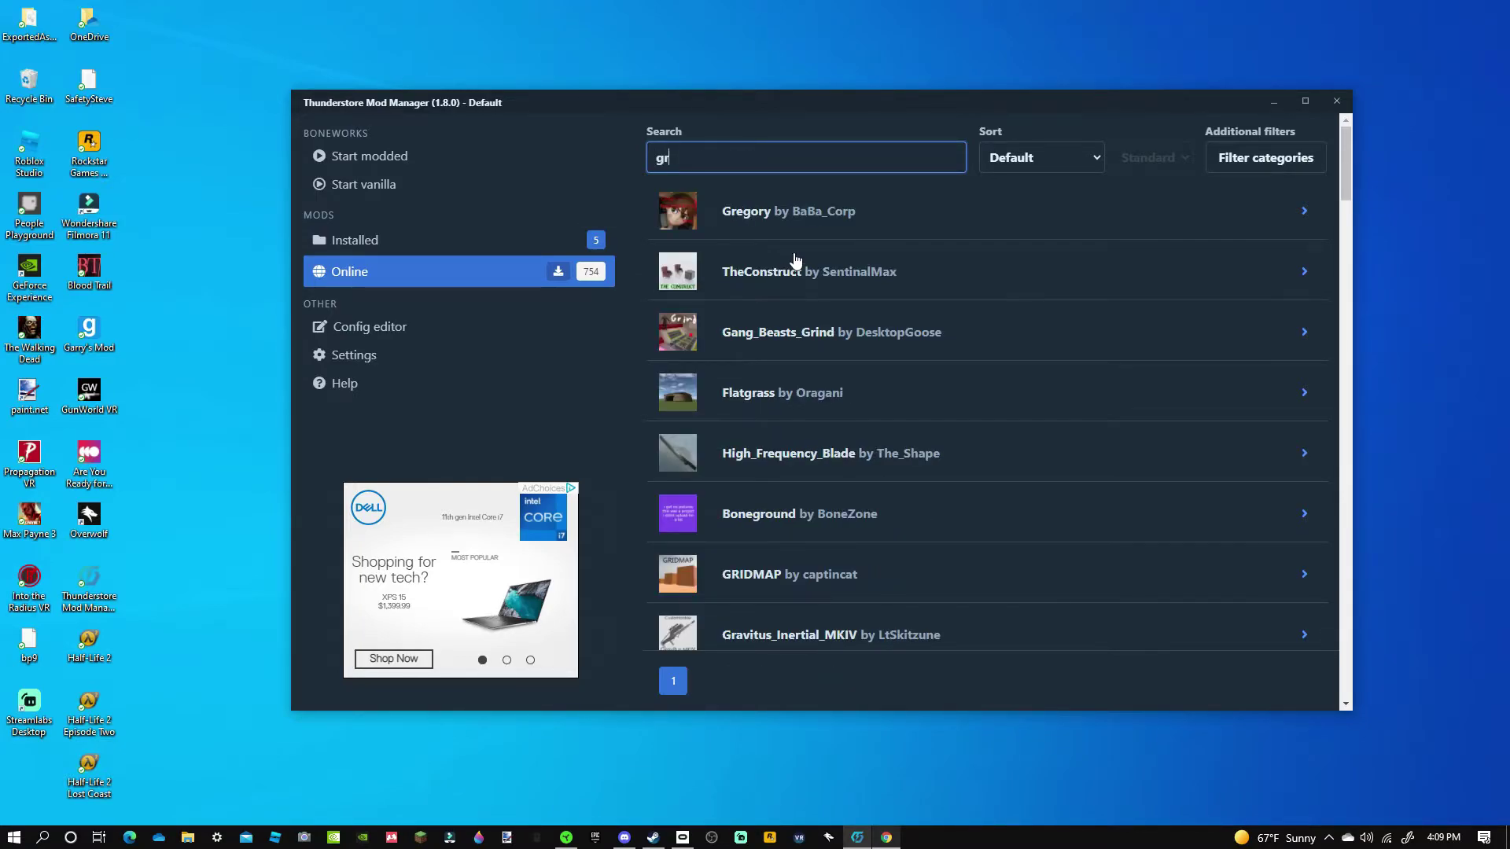
text(en)
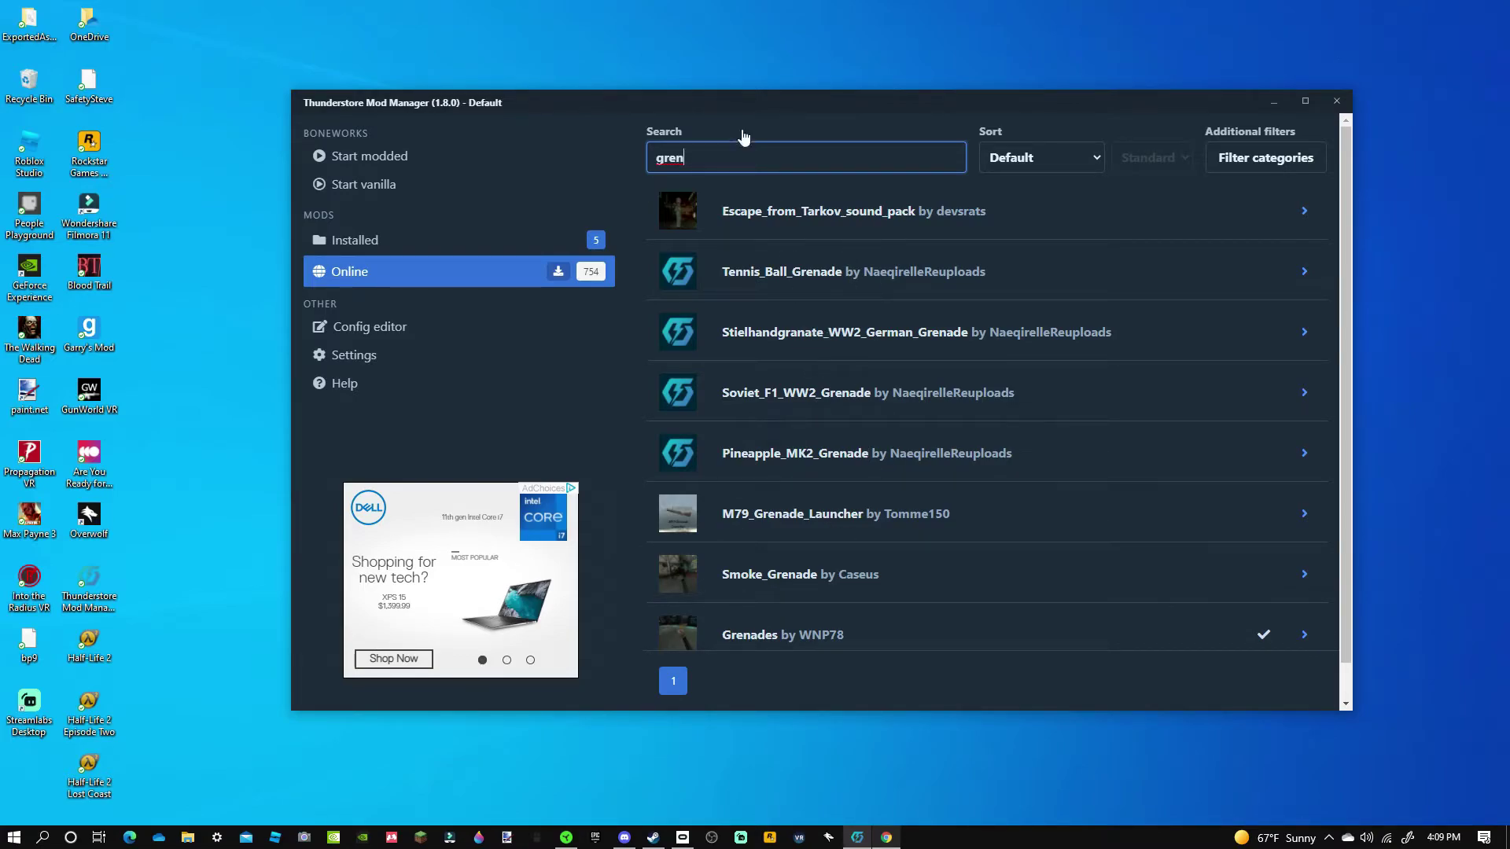
key(BackSpace)
key(BackSpace)
key(BackSpace)
key(BackSpace)
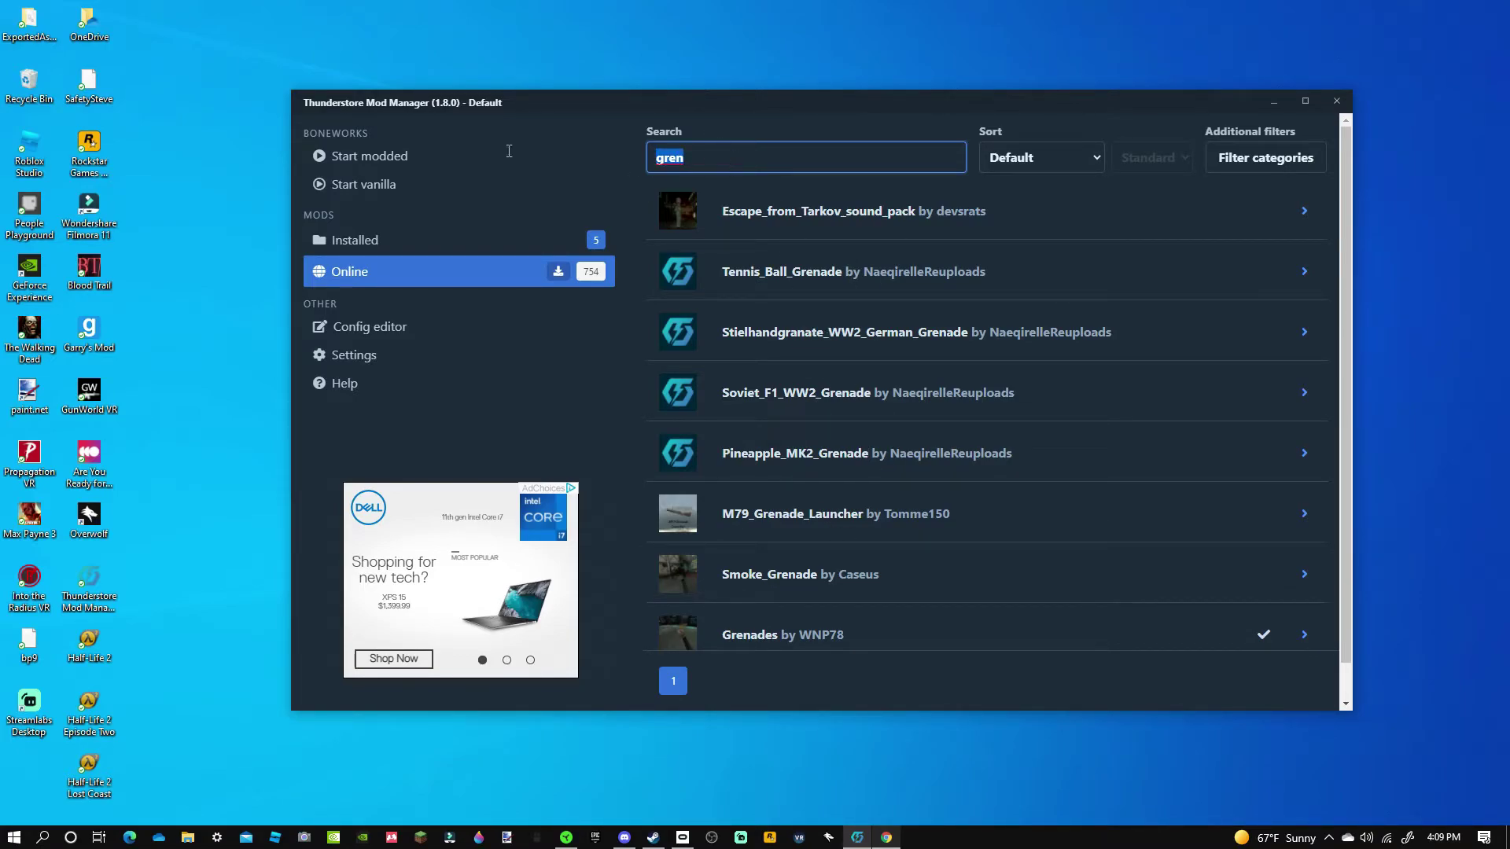
Review the installed mods and compare them with the online mod list.
click(513, 244)
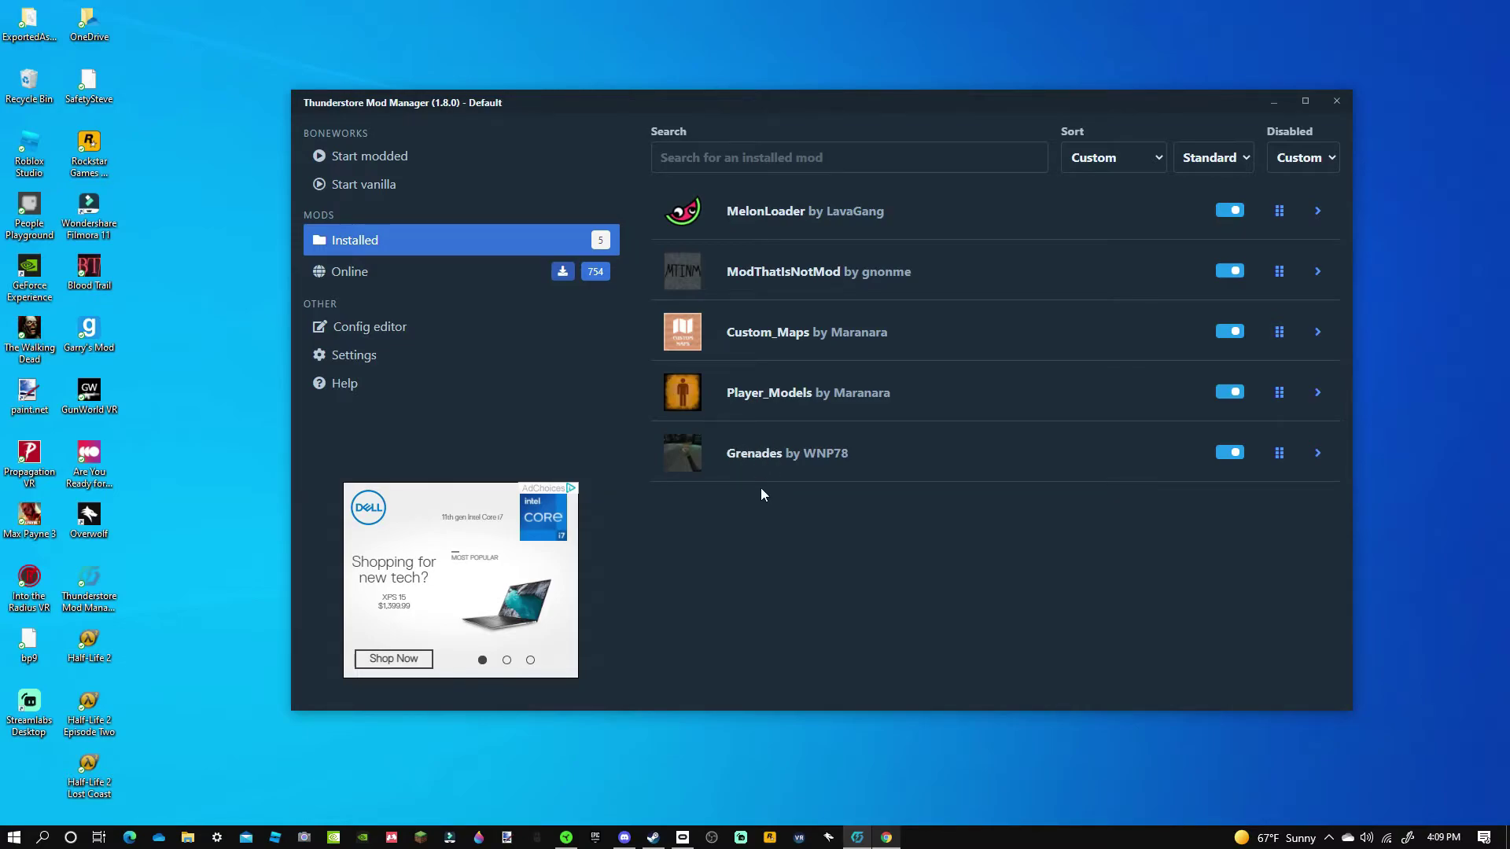
click(497, 275)
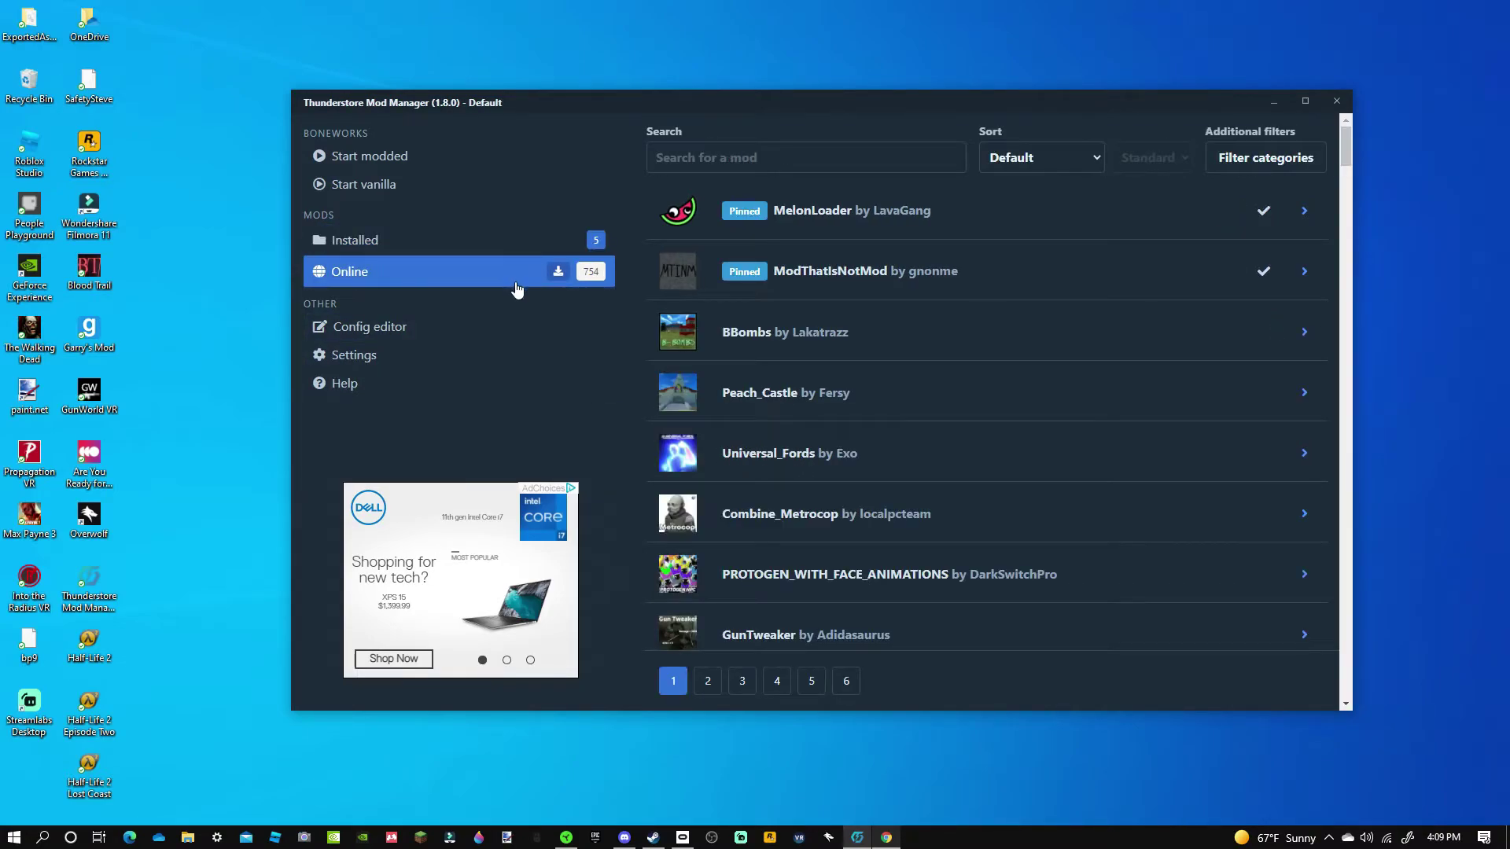
click(508, 244)
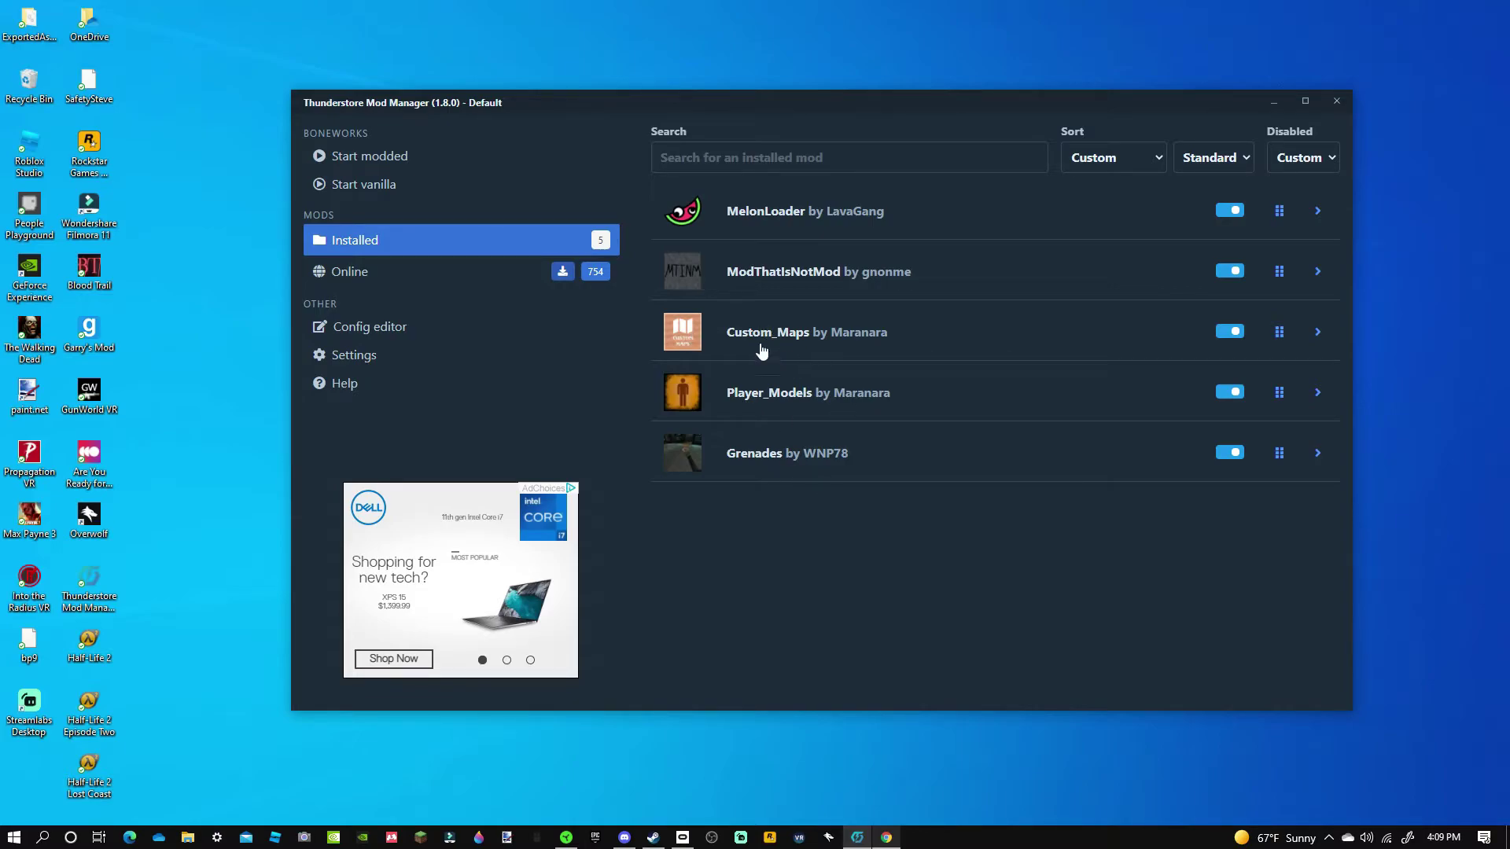
click(456, 276)
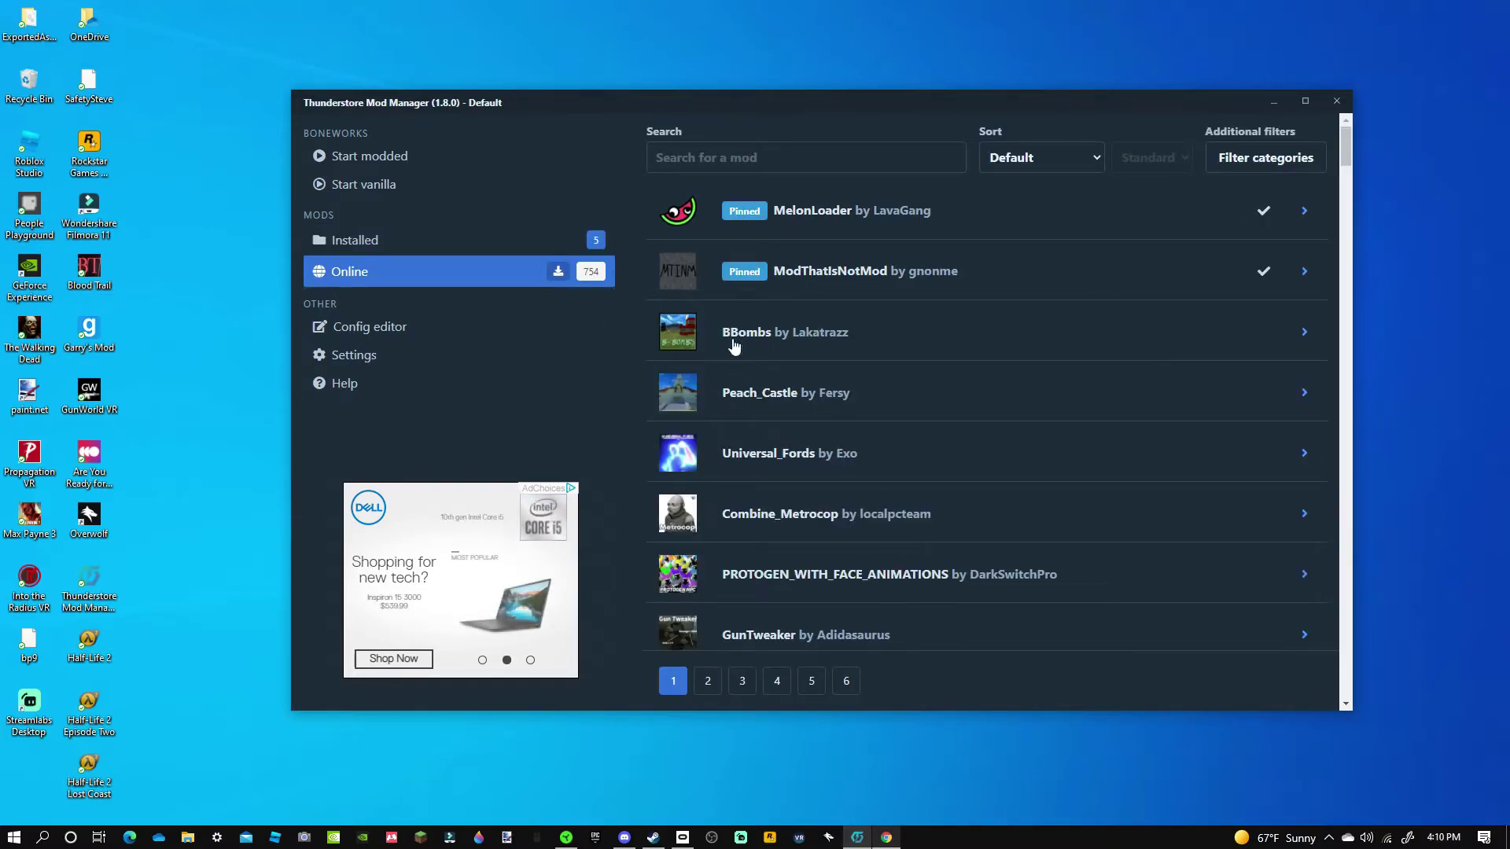
click(530, 242)
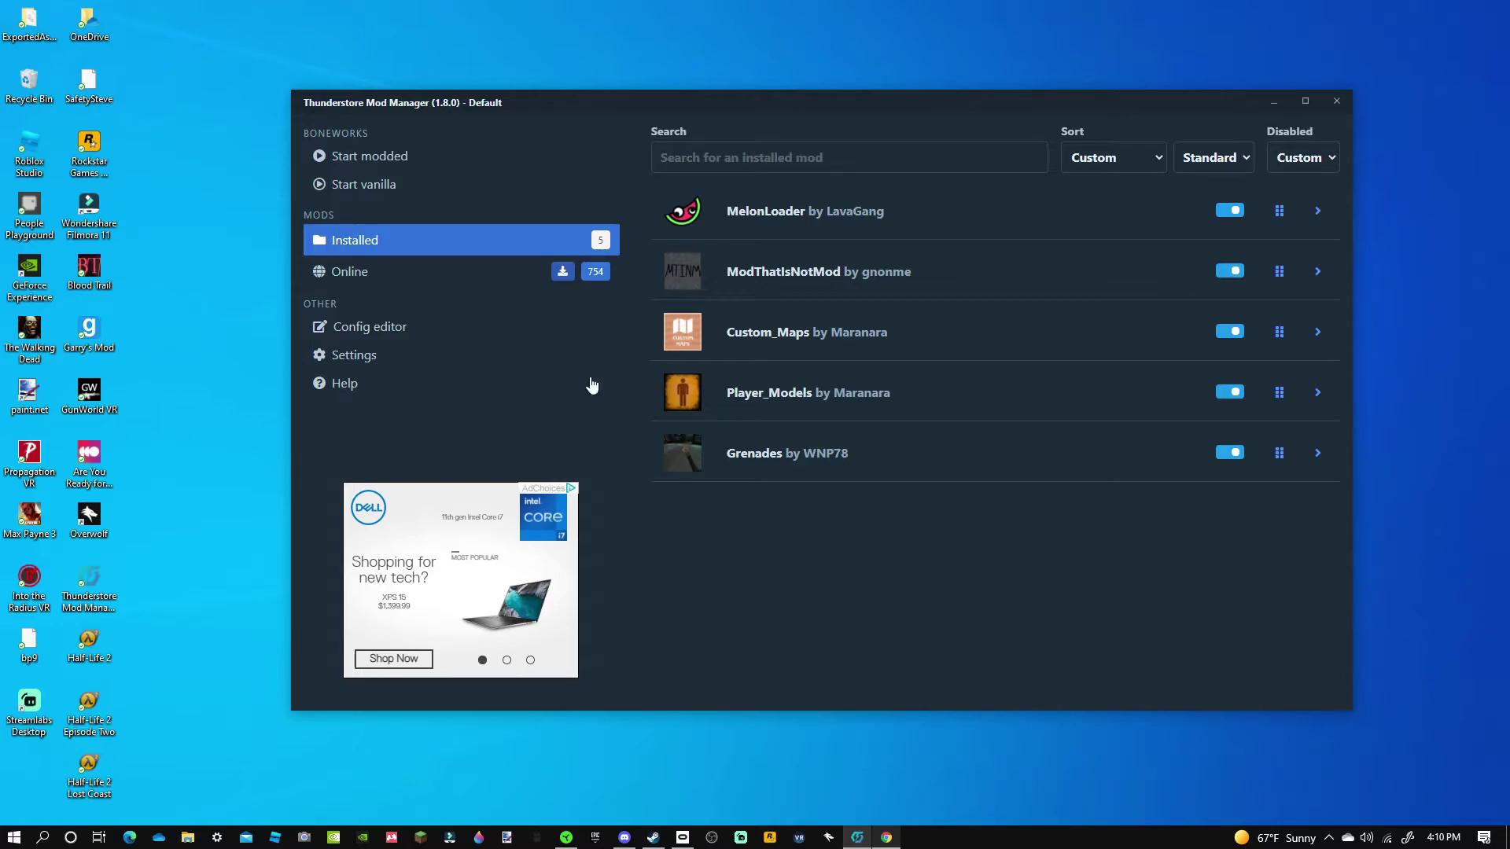
click(739, 158)
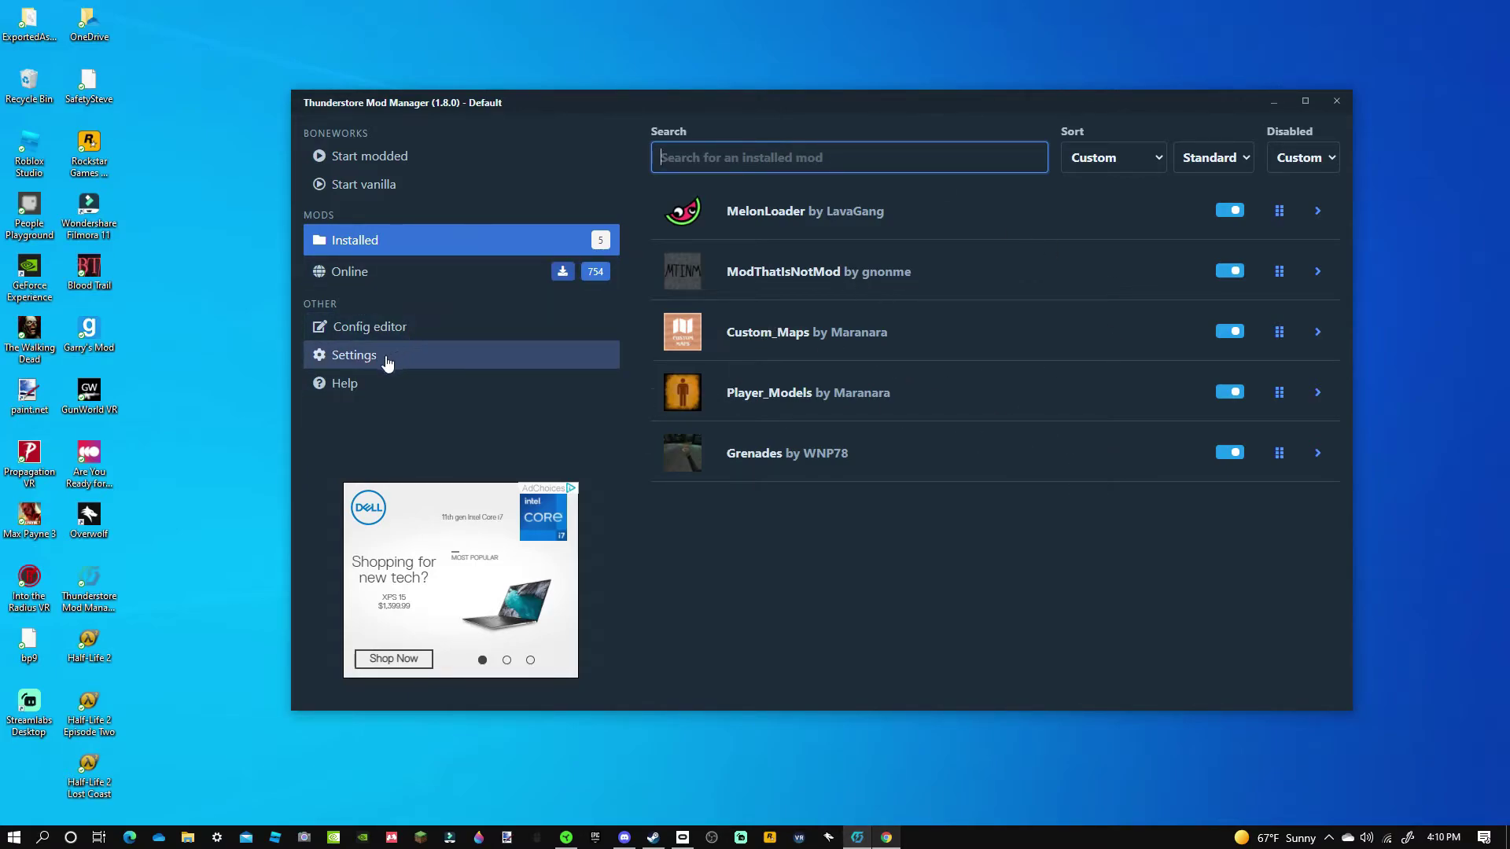
click(455, 273)
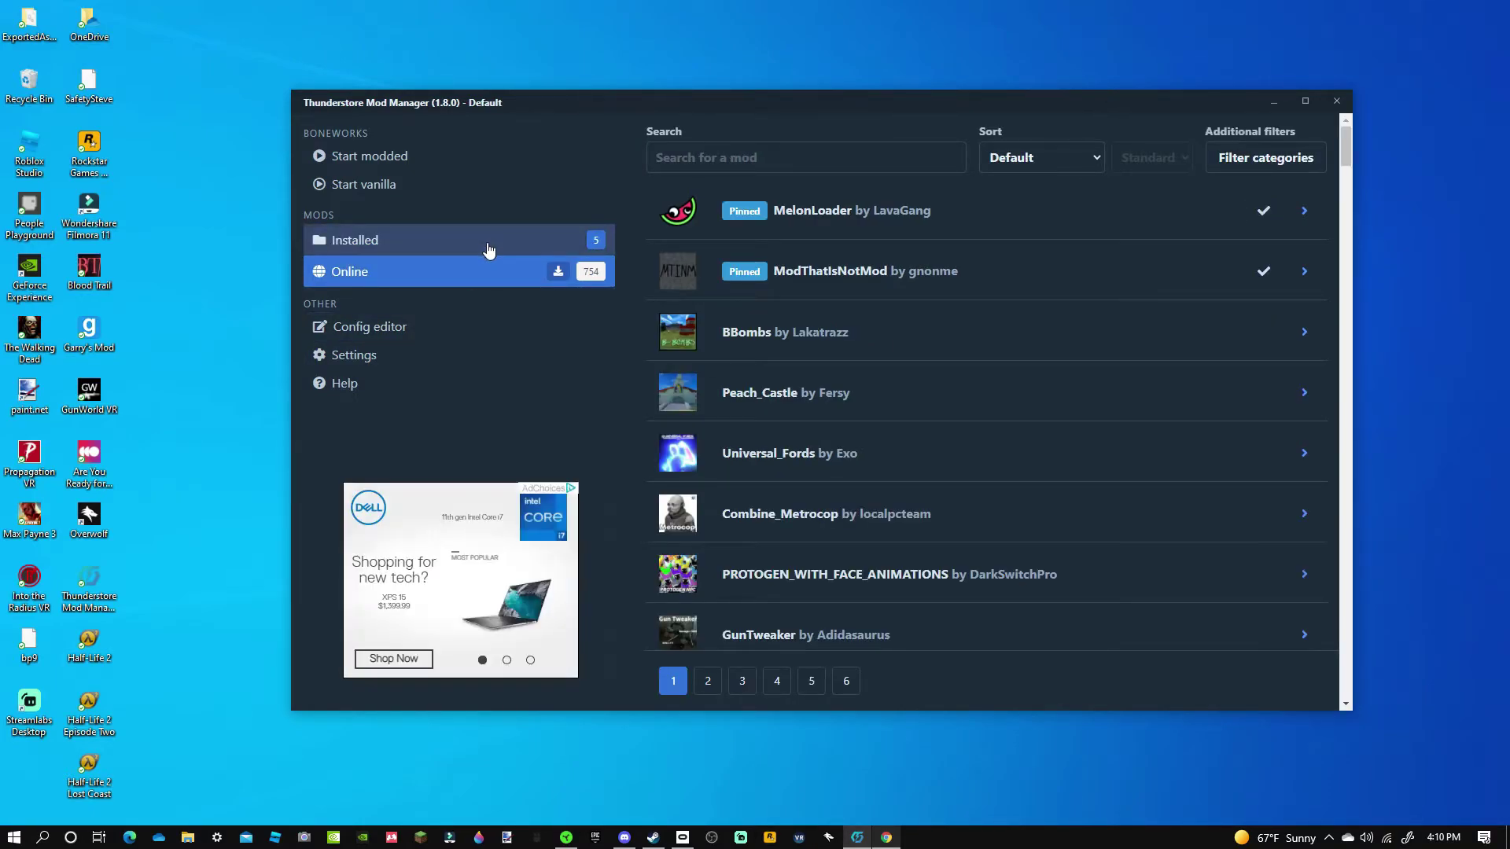
click(489, 245)
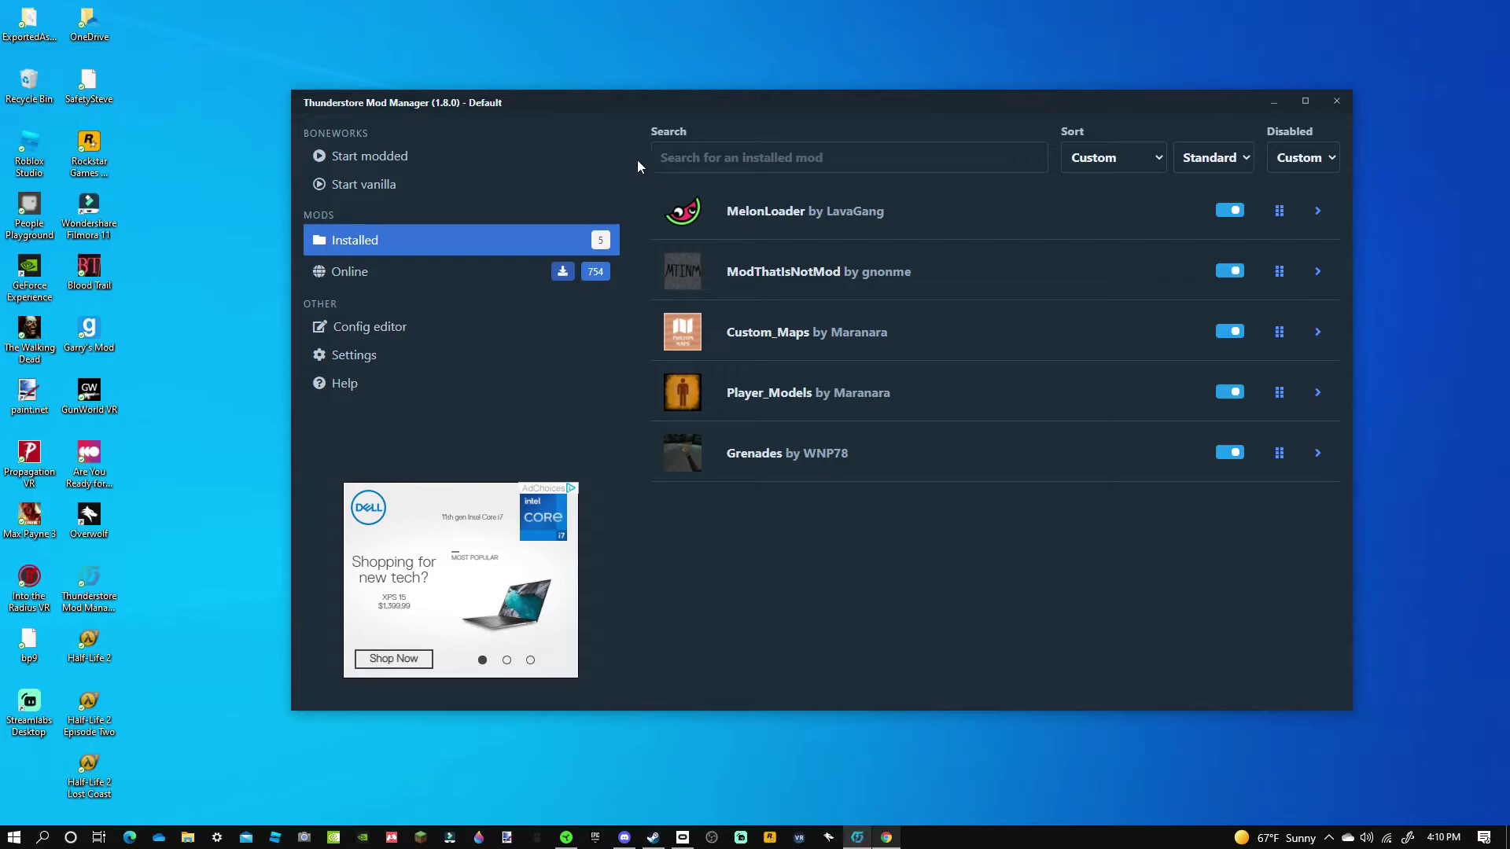
Browse the data folder from the mod manager's settings and bring its File Explorer window to the front.
click(374, 362)
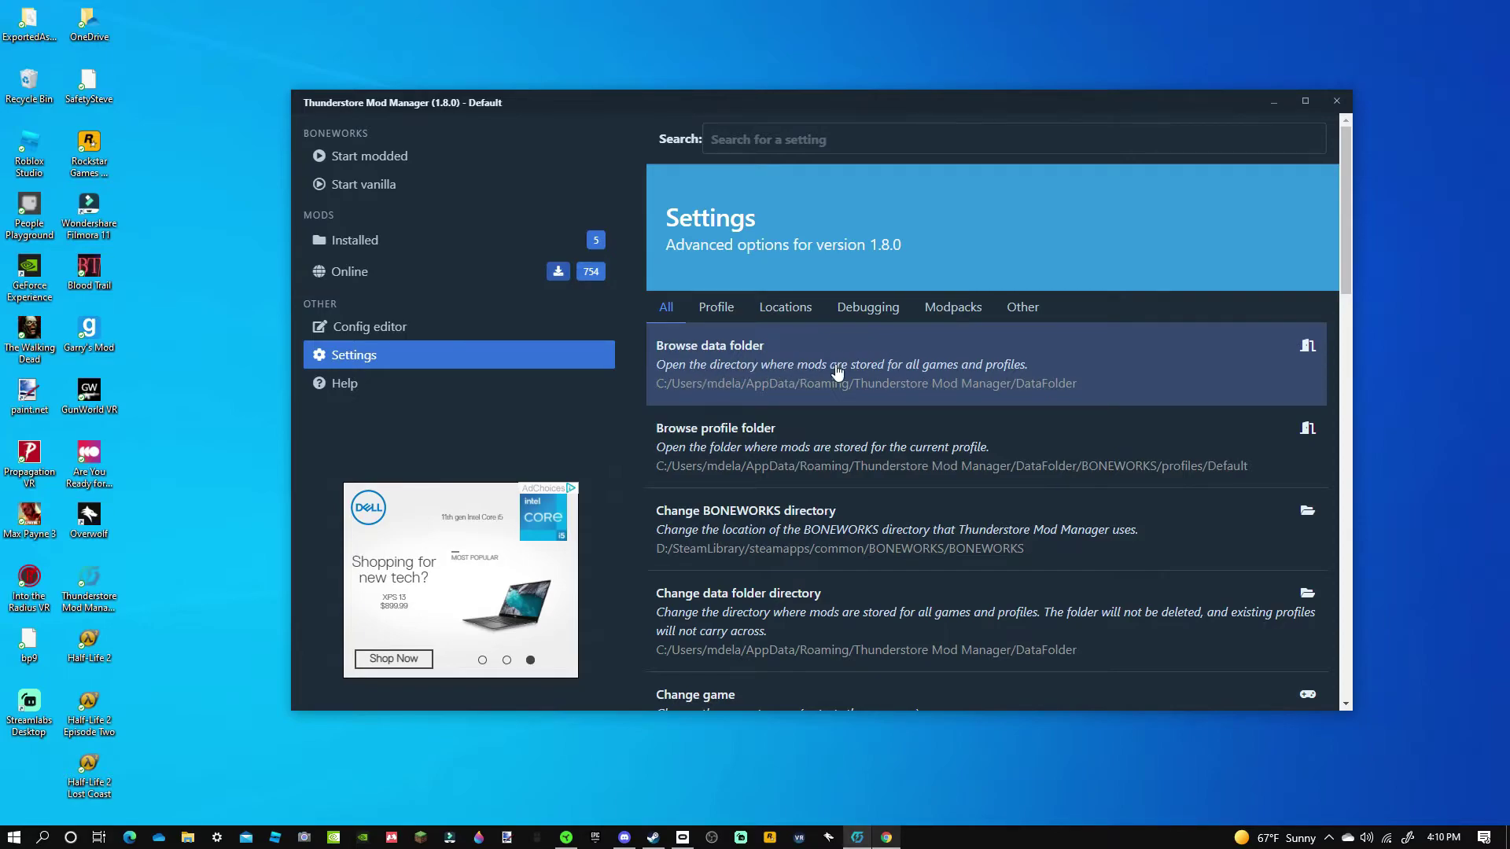
click(889, 373)
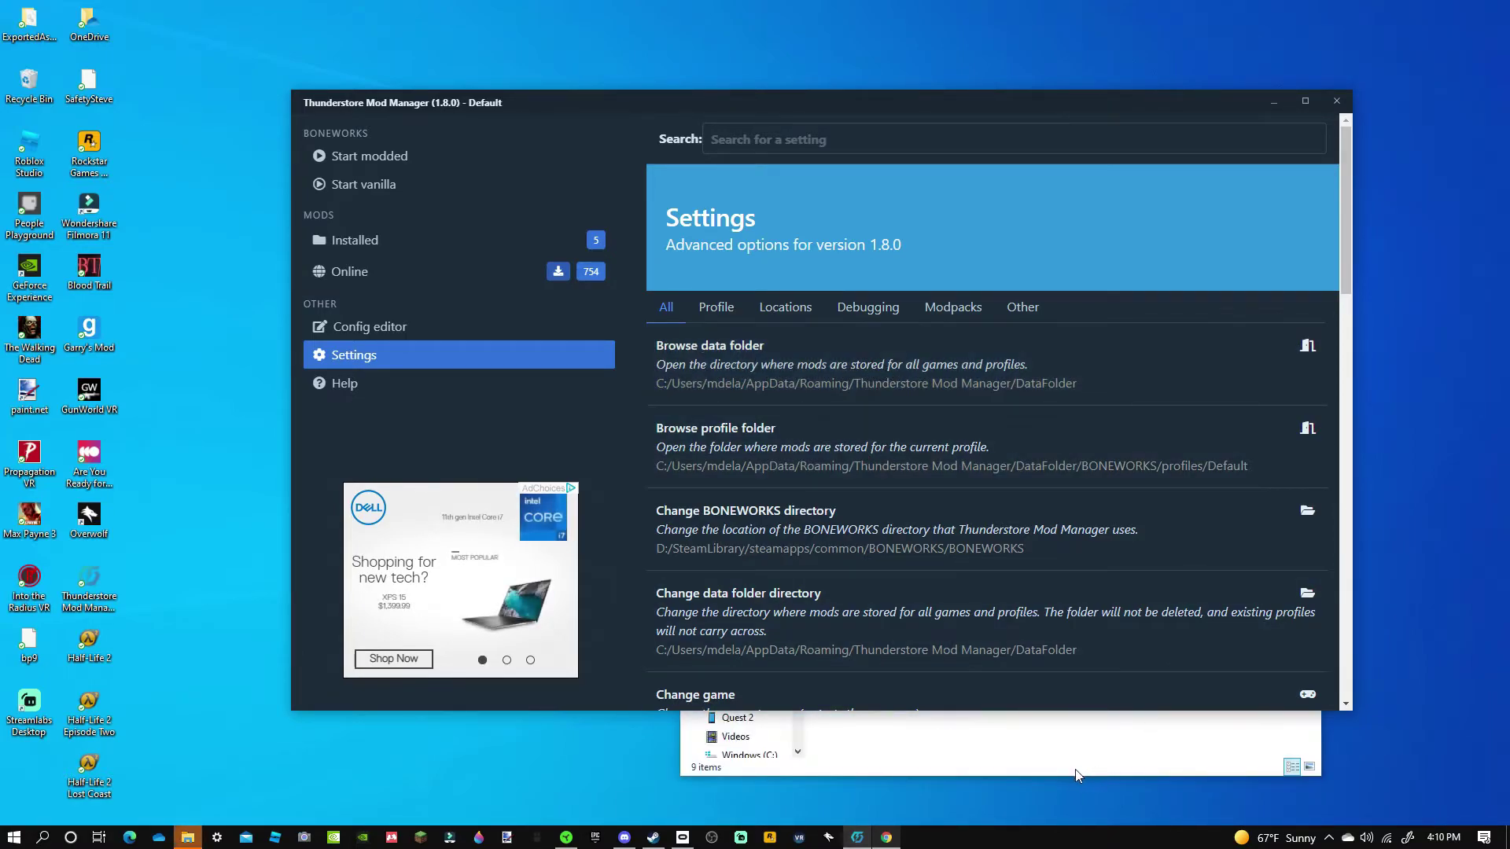
click(1007, 772)
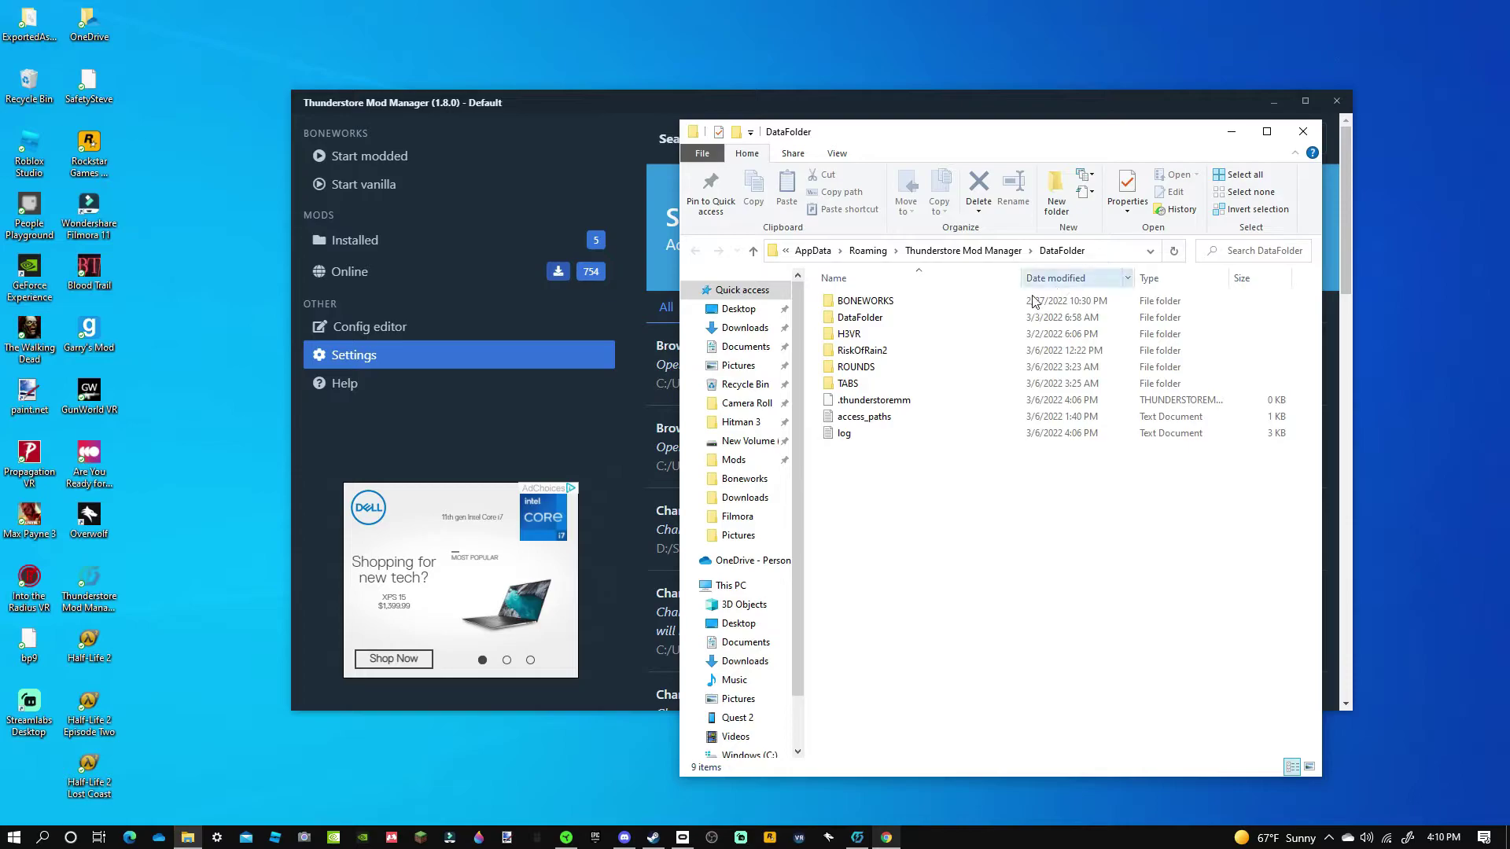
click(188, 838)
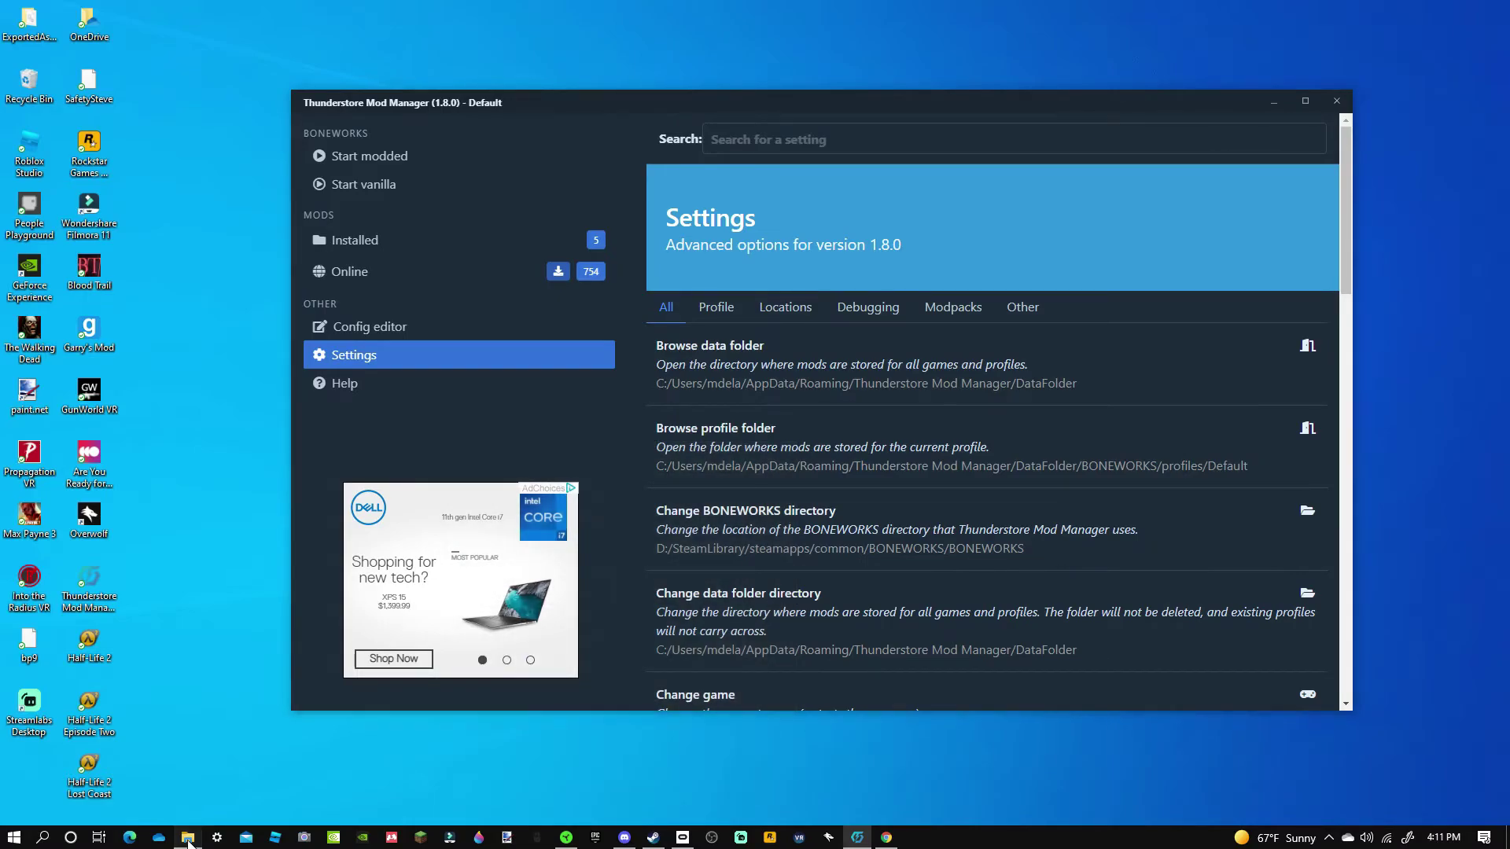
click(188, 838)
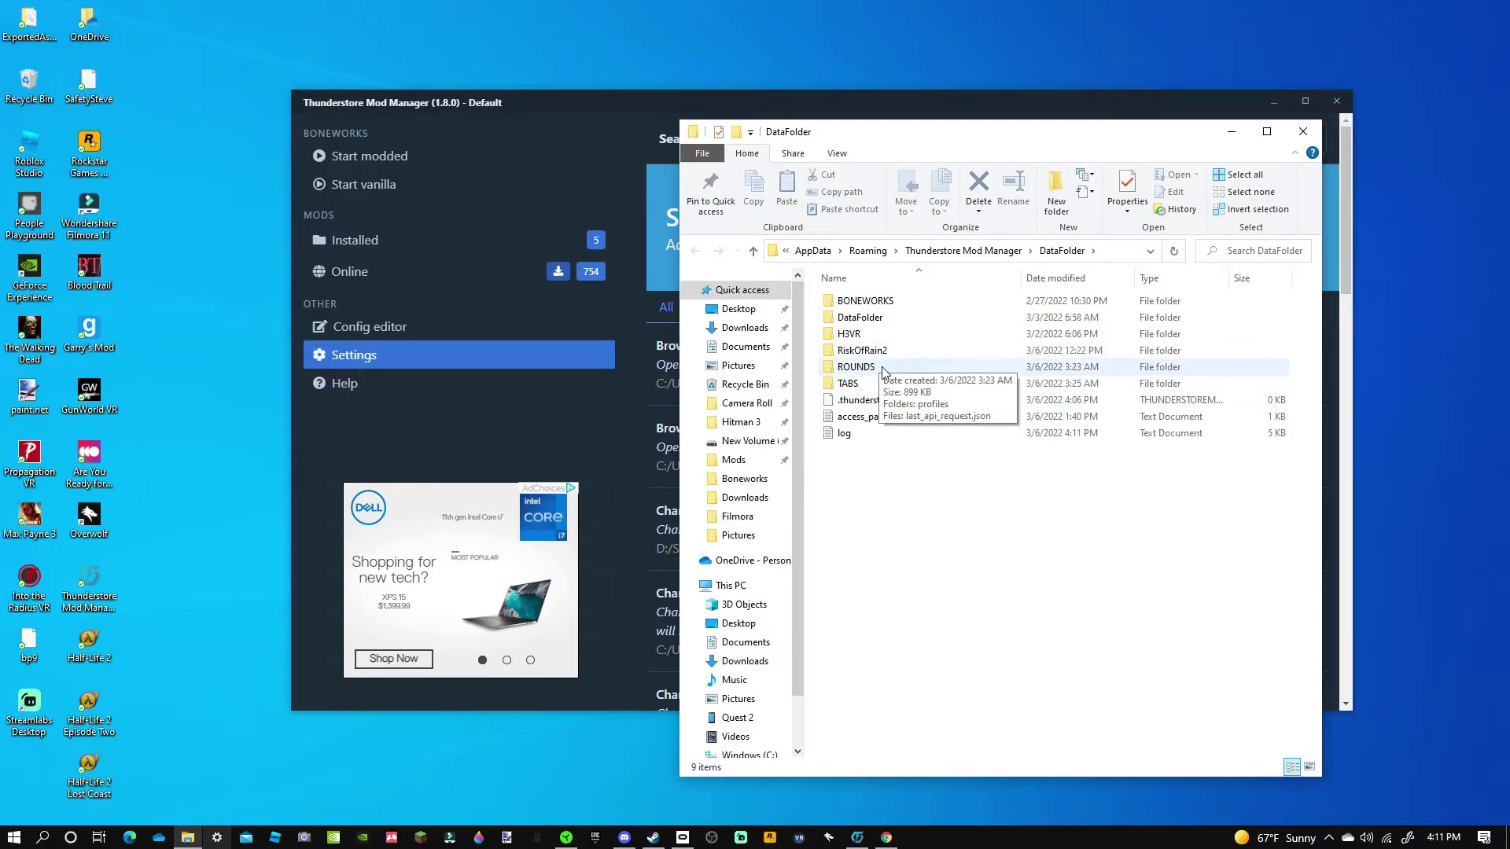
Open the Mods folder of the Default profile inside BONEWORKS > profiles.
click(857, 304)
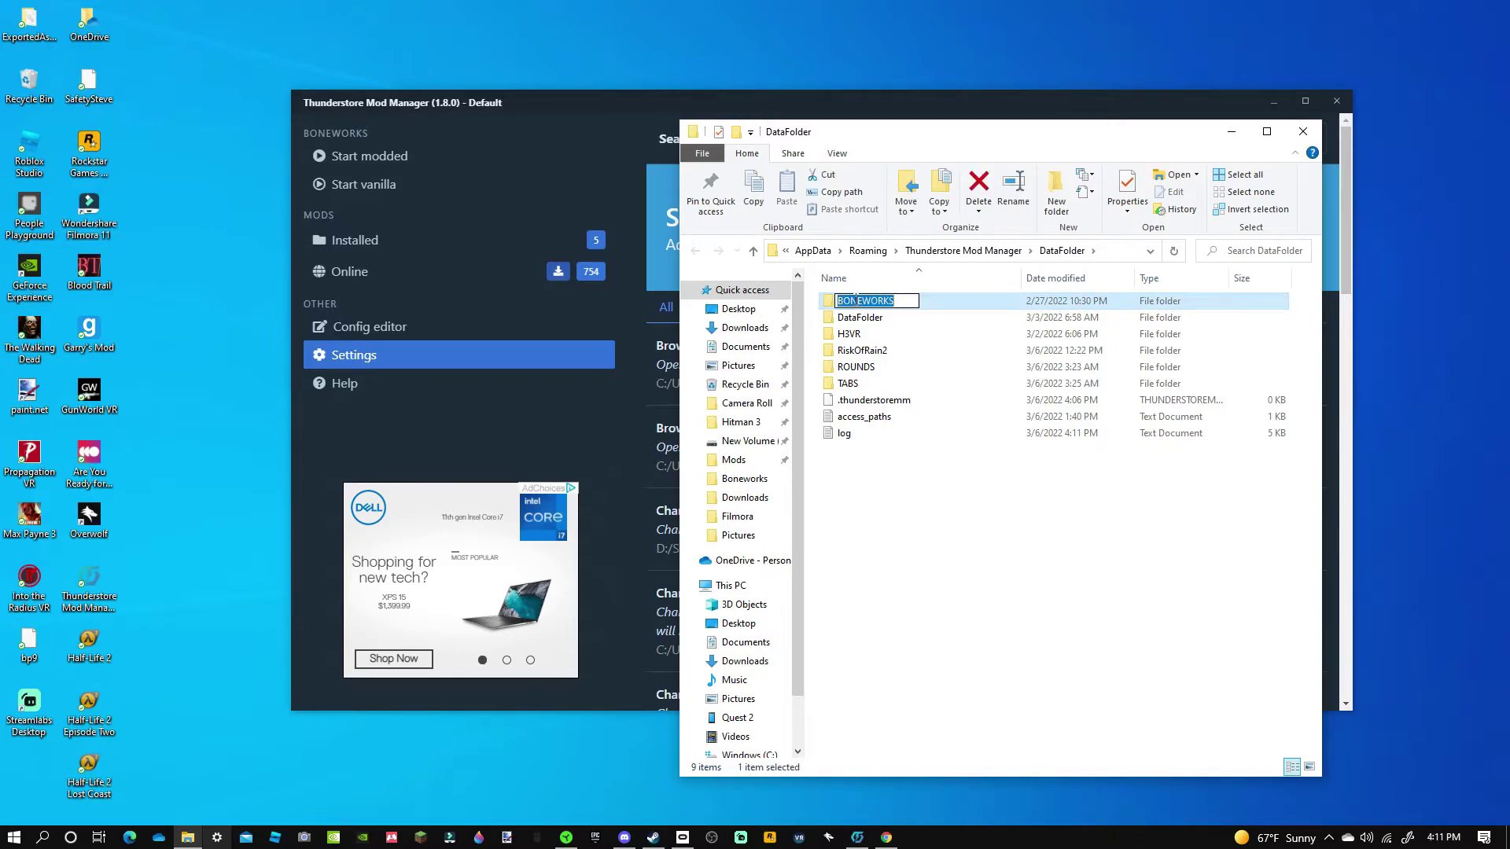
double_click(954, 304)
double_click(873, 320)
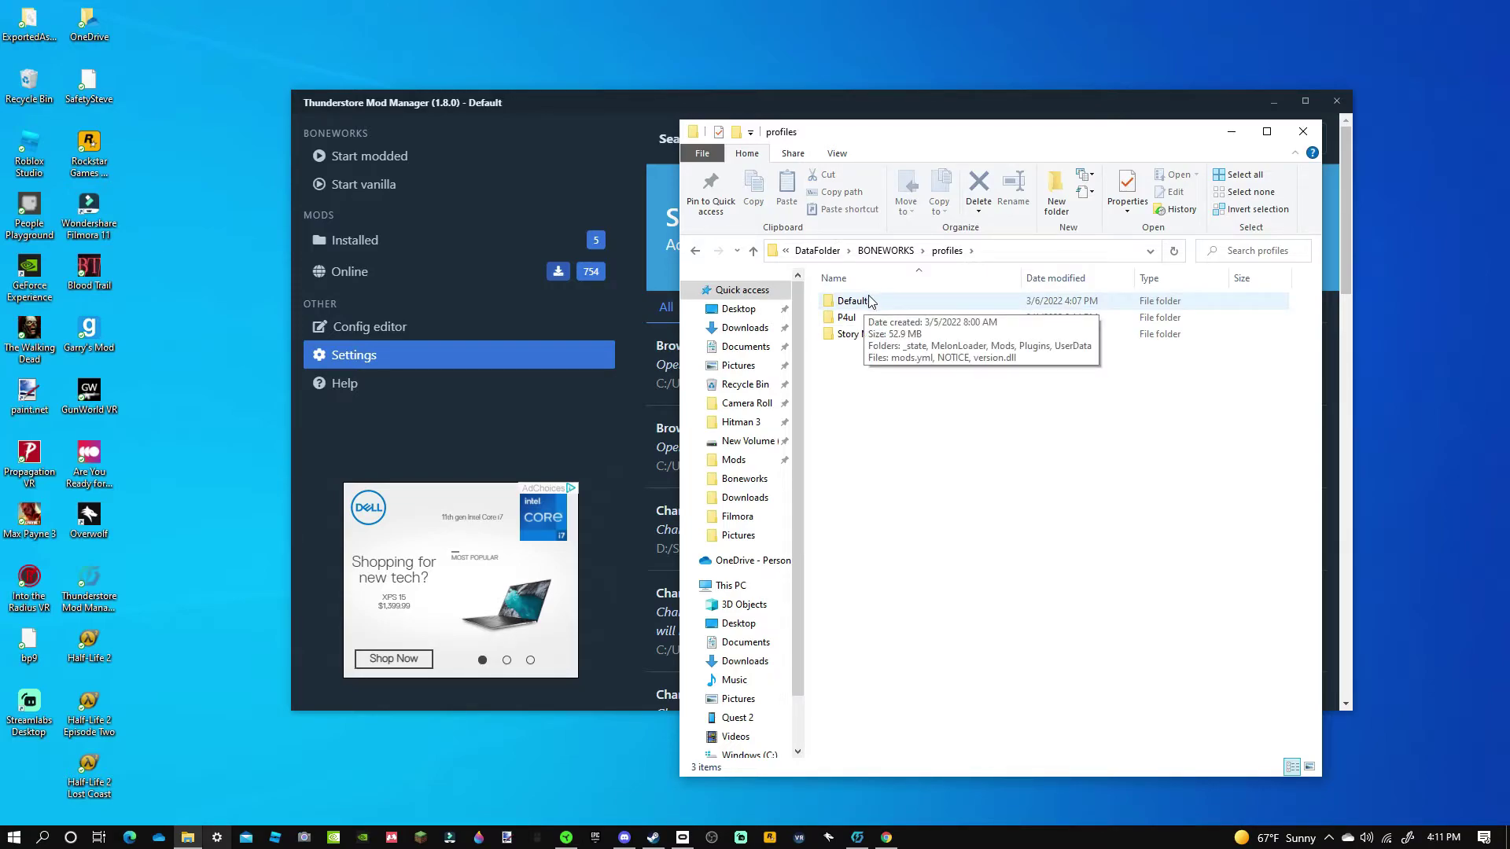
double_click(853, 301)
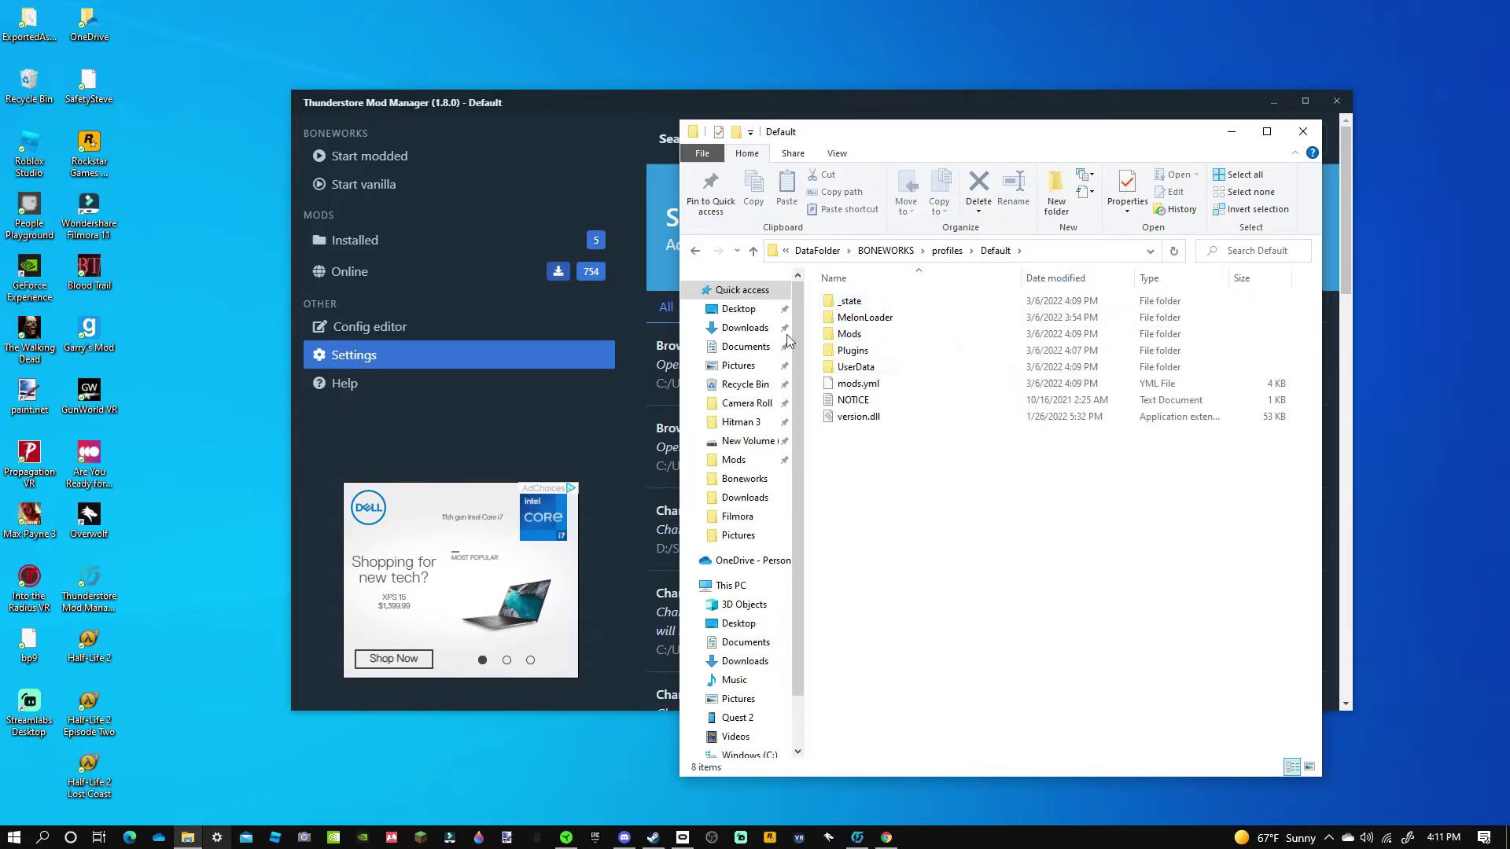
double_click(879, 333)
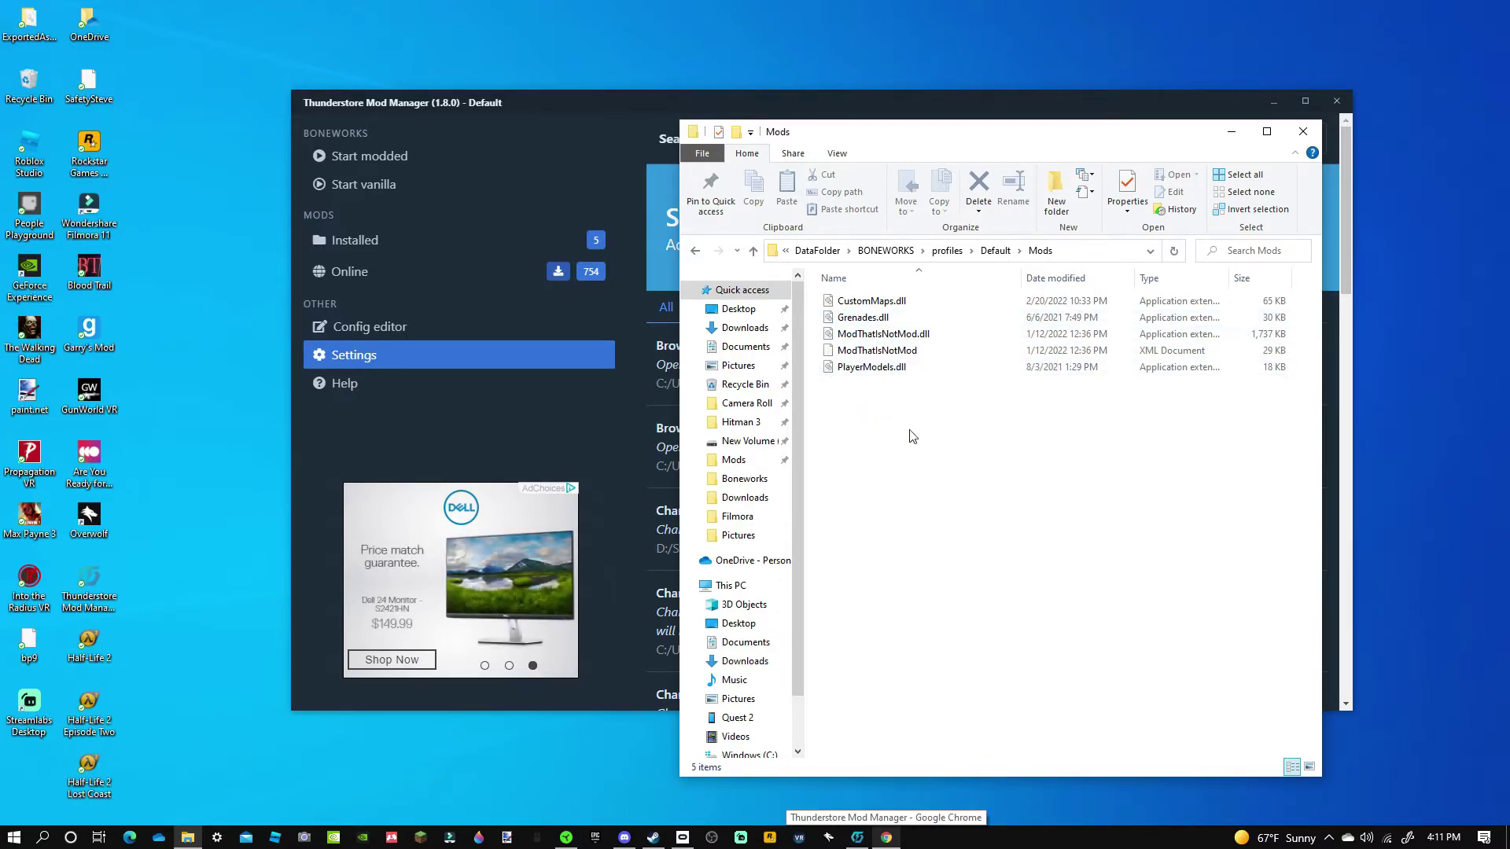
Go back to the Default profile folder, open UserData, and compare its contents with the mod manager's installed mods.
key(alt+Left)
double_click(883, 367)
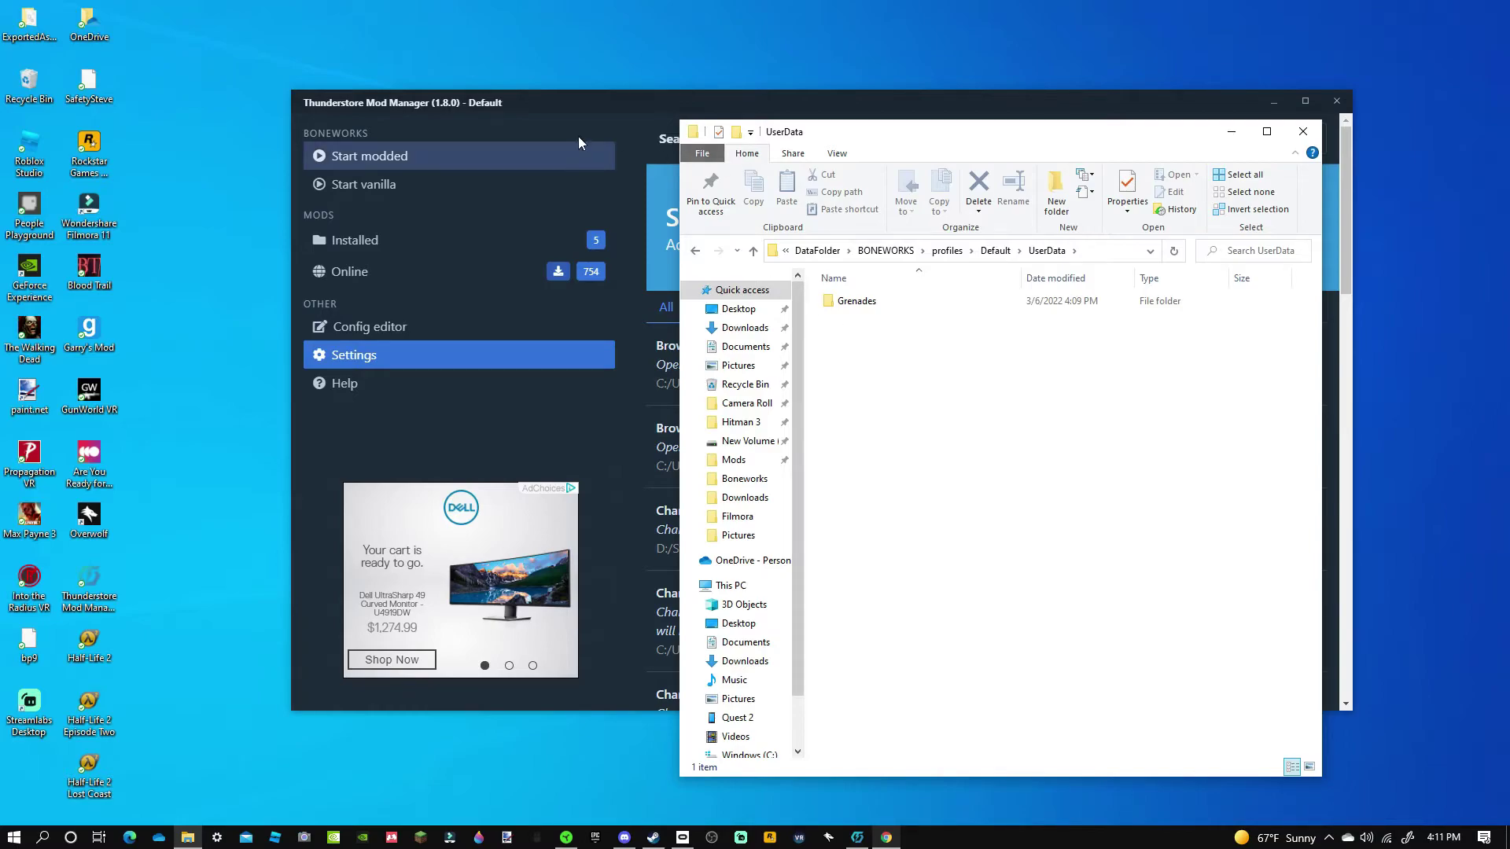
click(627, 125)
click(461, 247)
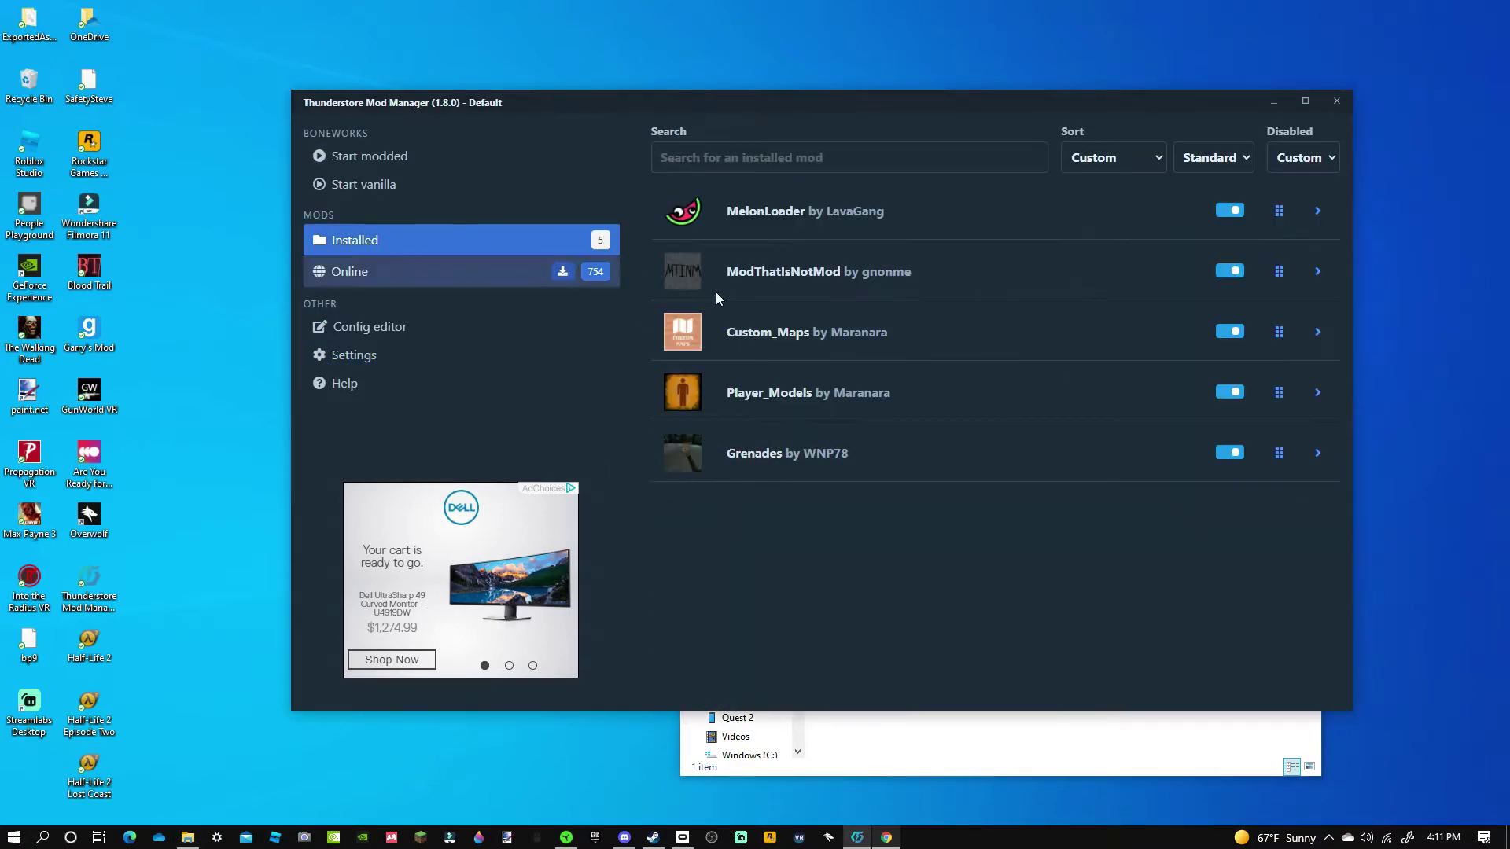
click(846, 772)
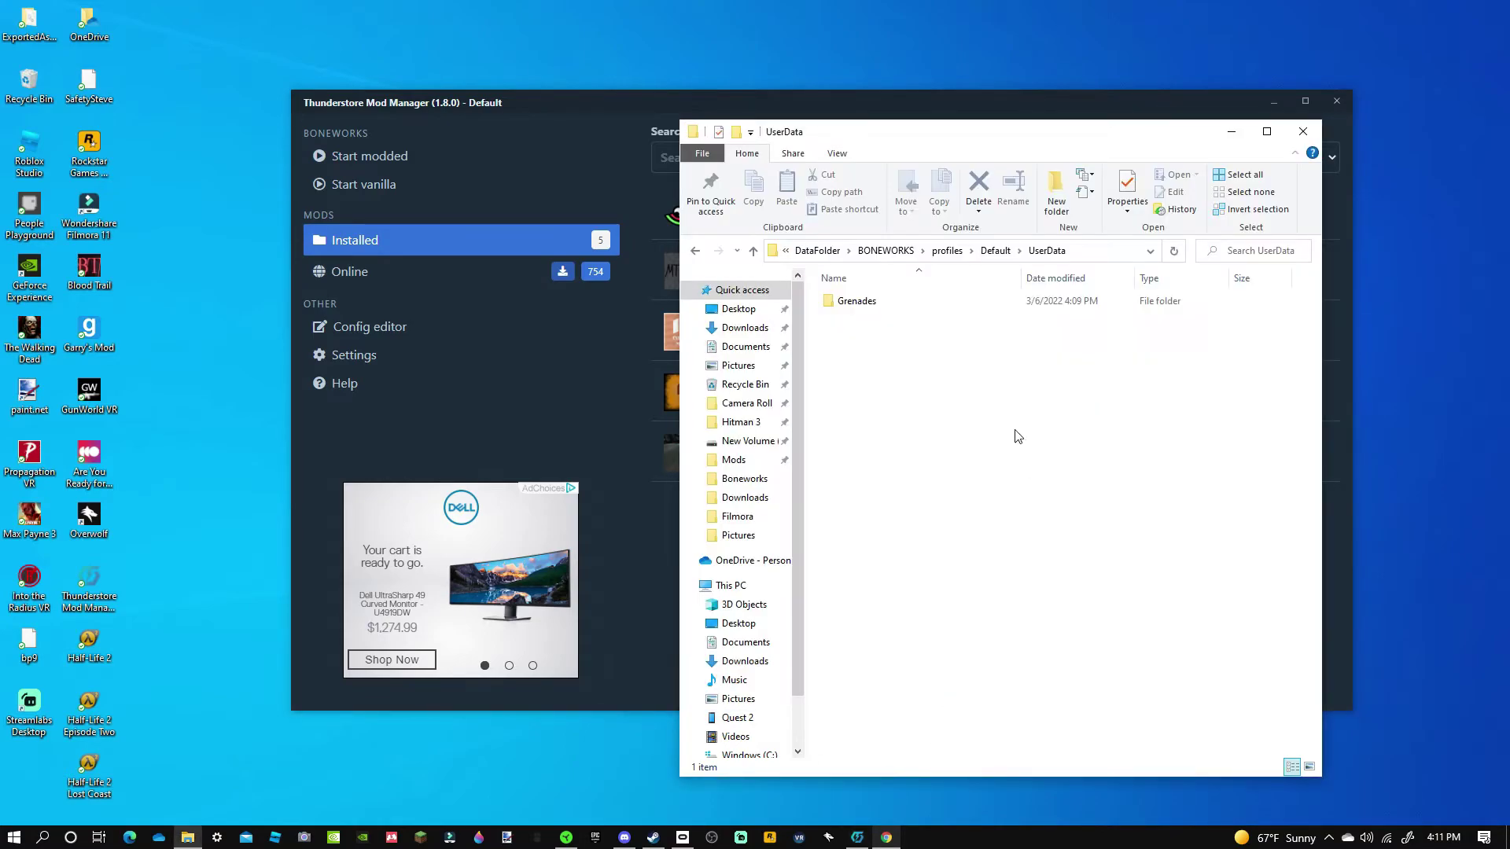
Search the mod manager's online mods for "bone_" and download BONE_RANGE version 1.3.0 with its dependencies.
click(607, 496)
click(506, 276)
click(758, 158)
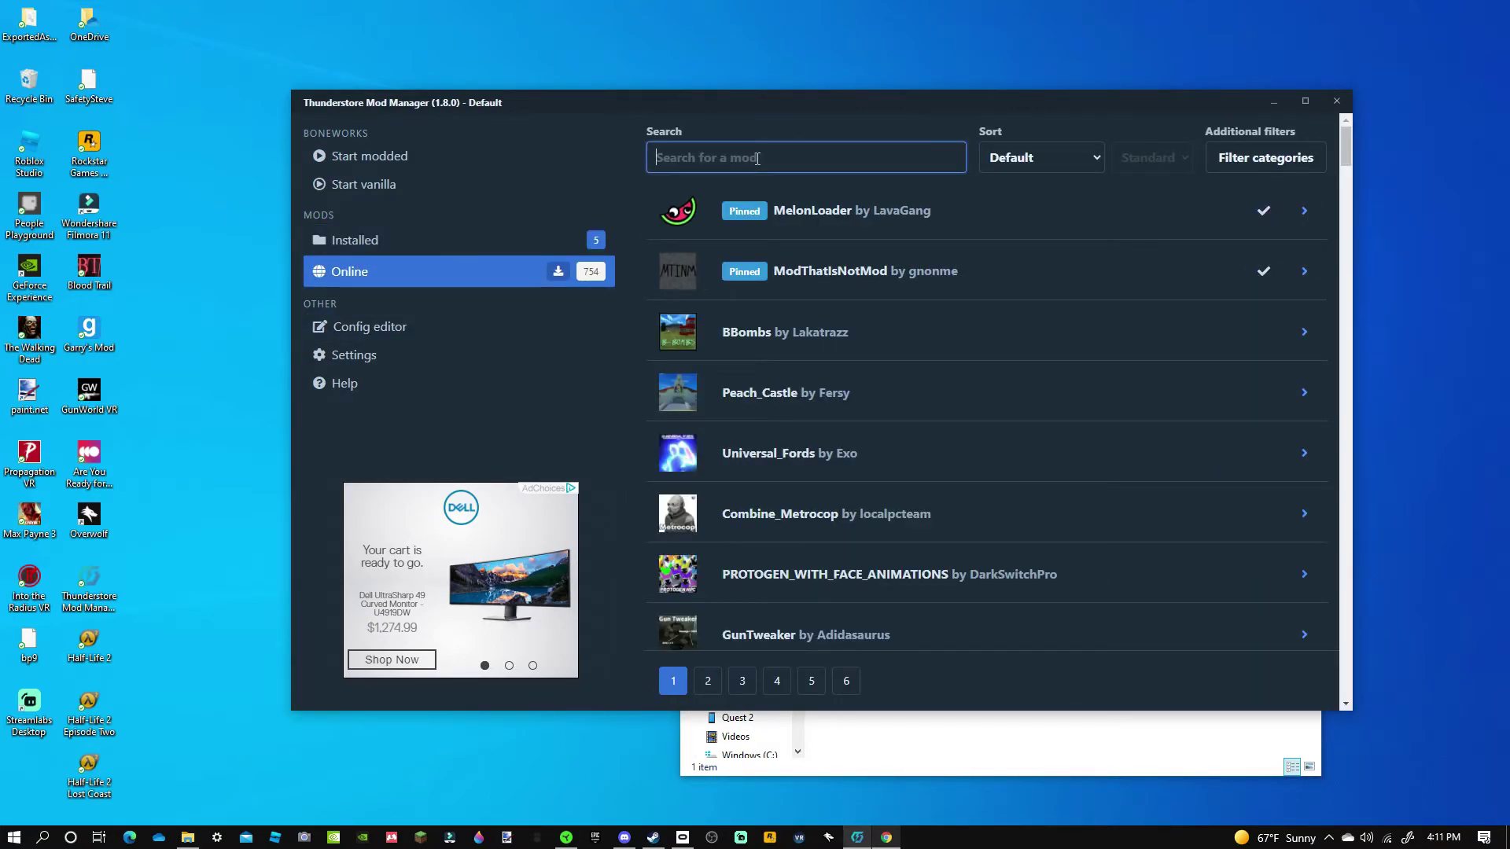
text(bone_)
click(796, 394)
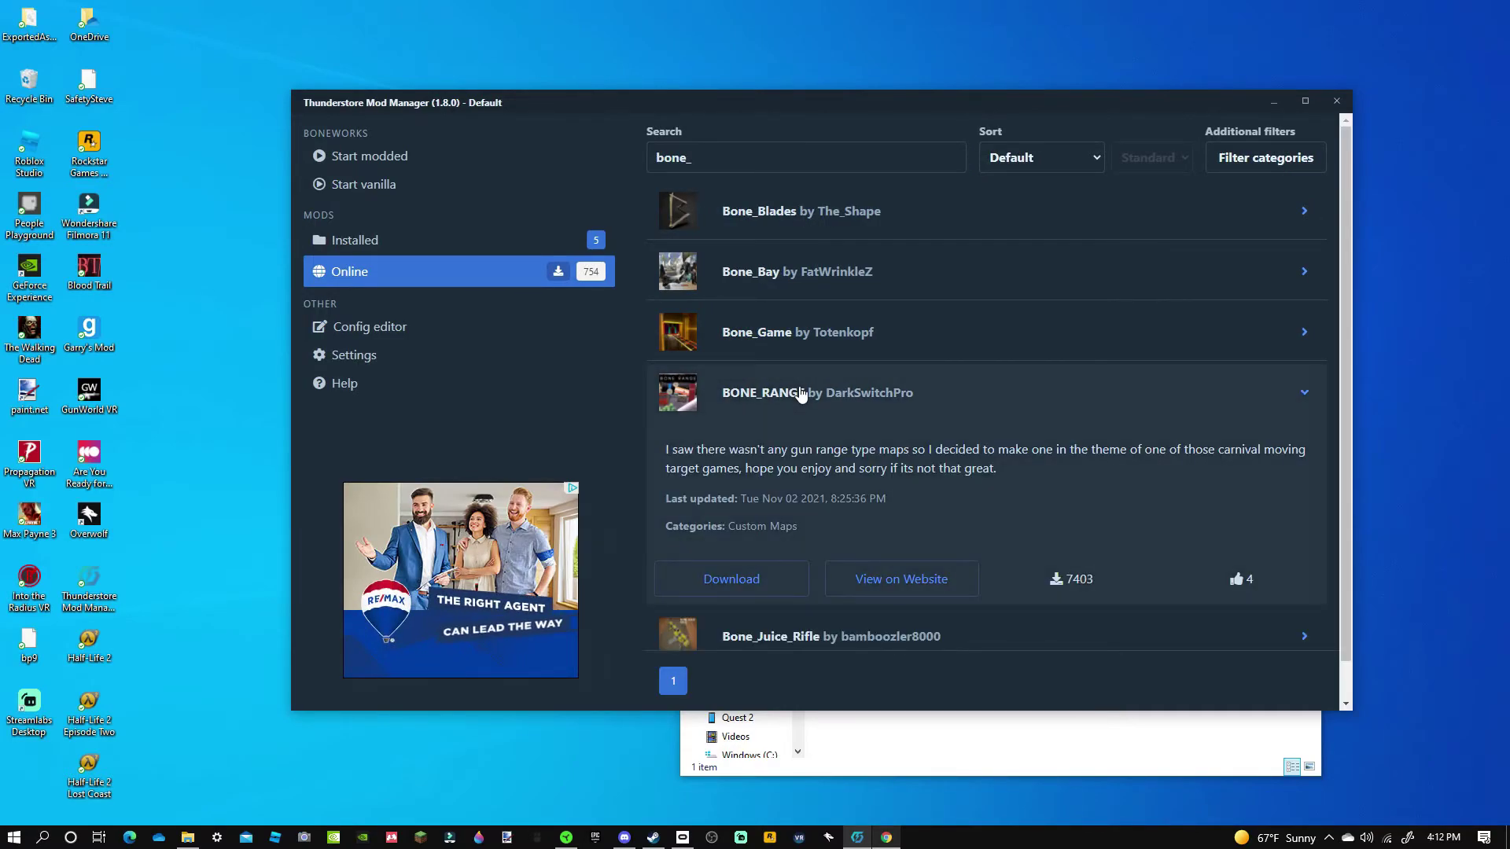
click(726, 582)
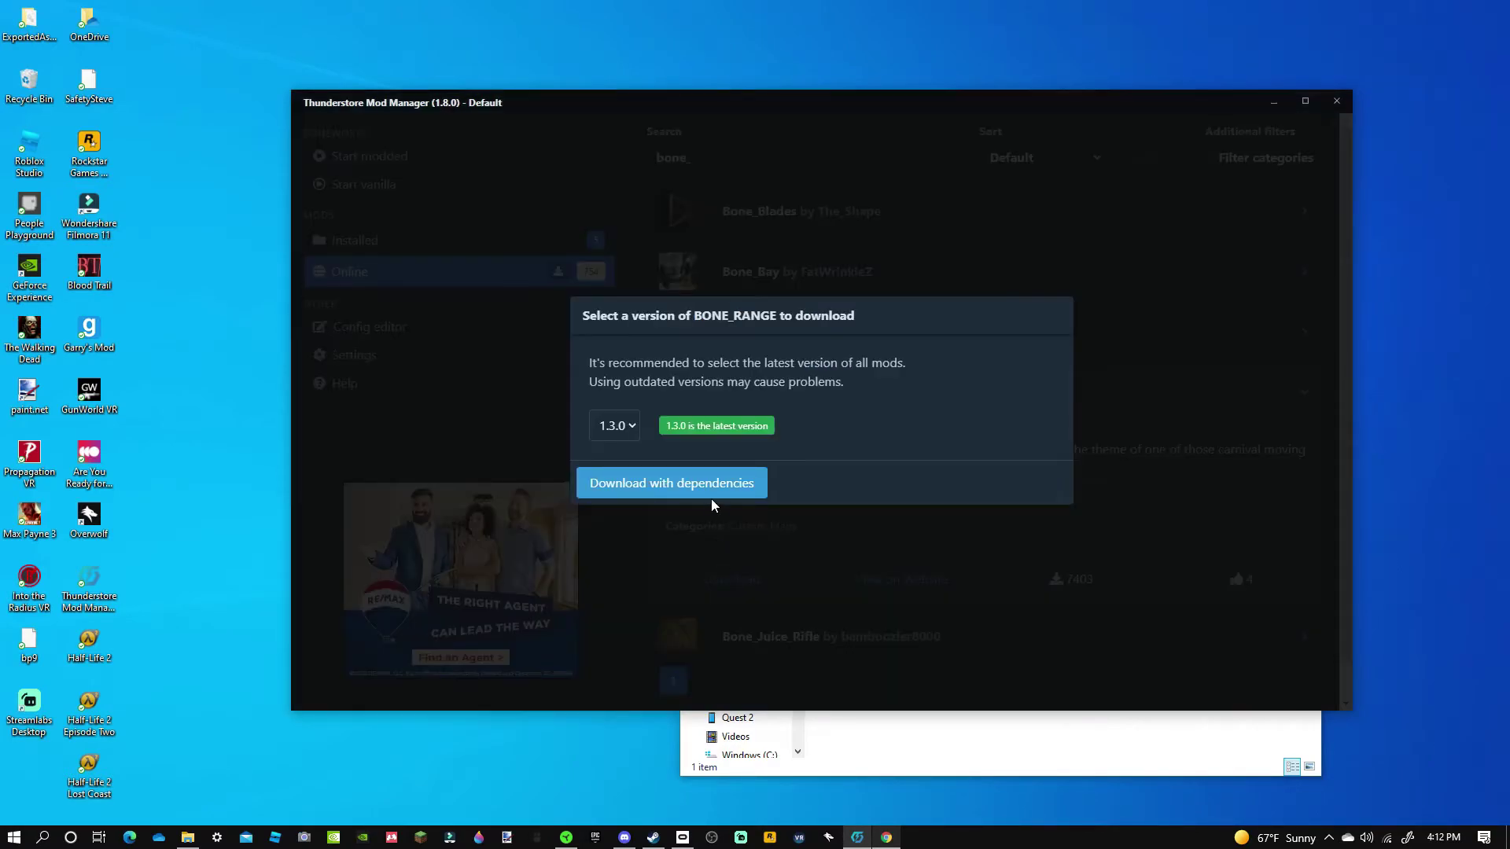
click(711, 480)
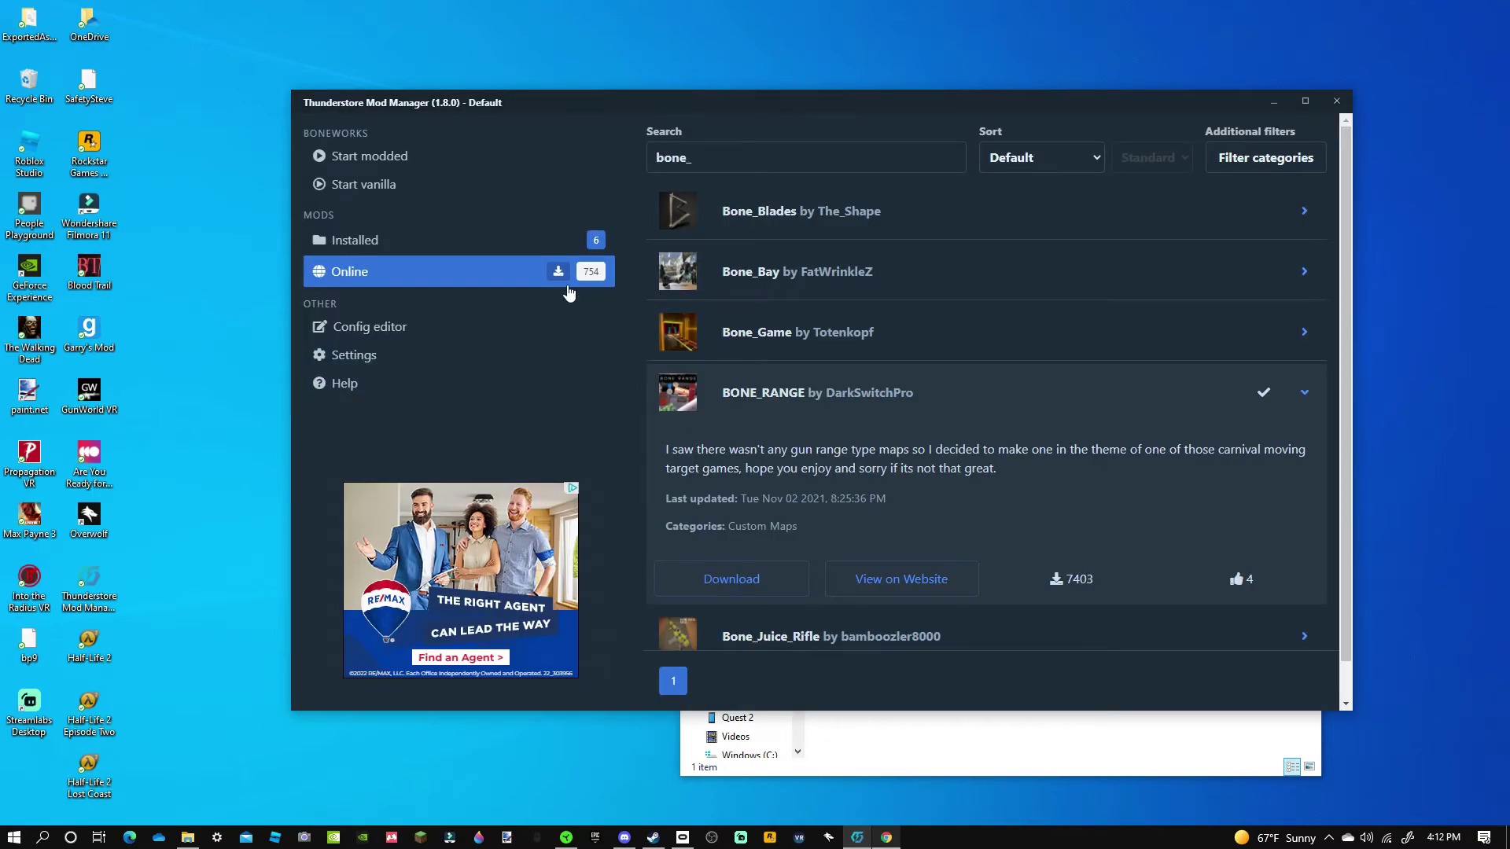
Check the installed mods for BONE_RANGE, then look inside the CustomMaps folder in UserData and return to UserData.
click(557, 243)
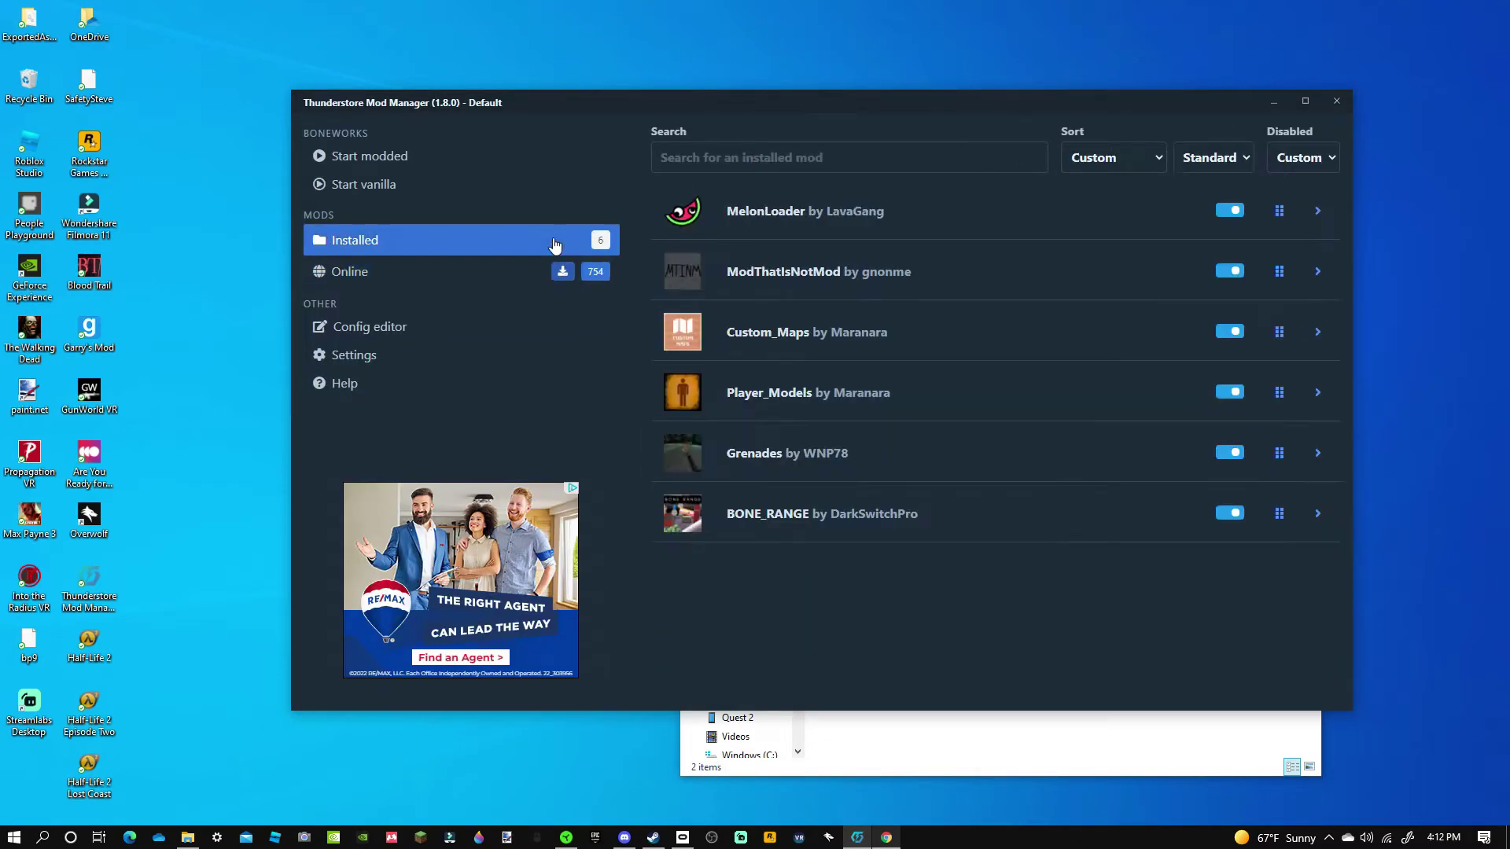
click(893, 755)
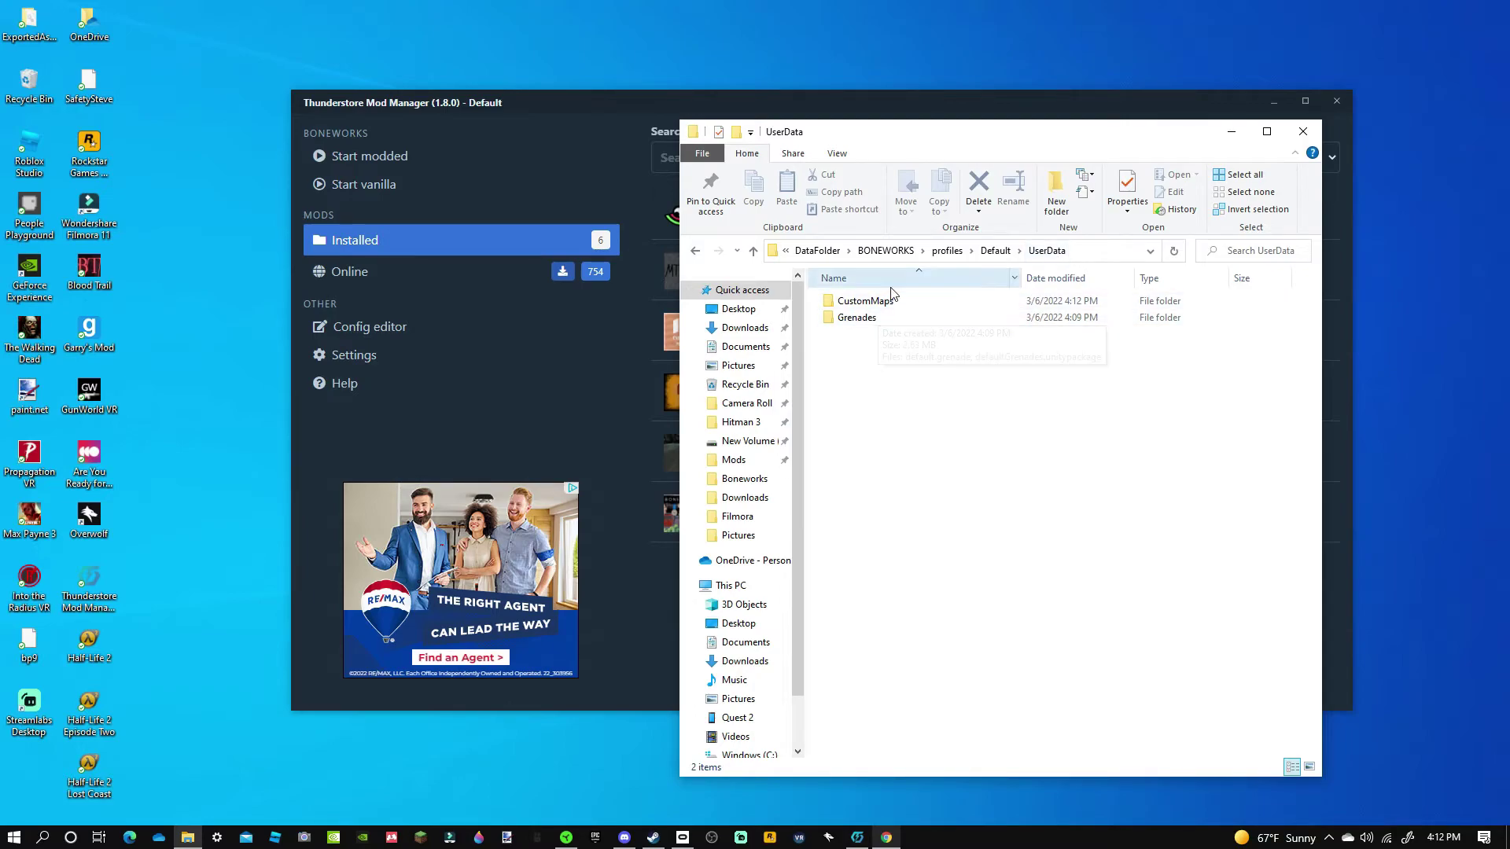
double_click(865, 302)
key(alt+Left)
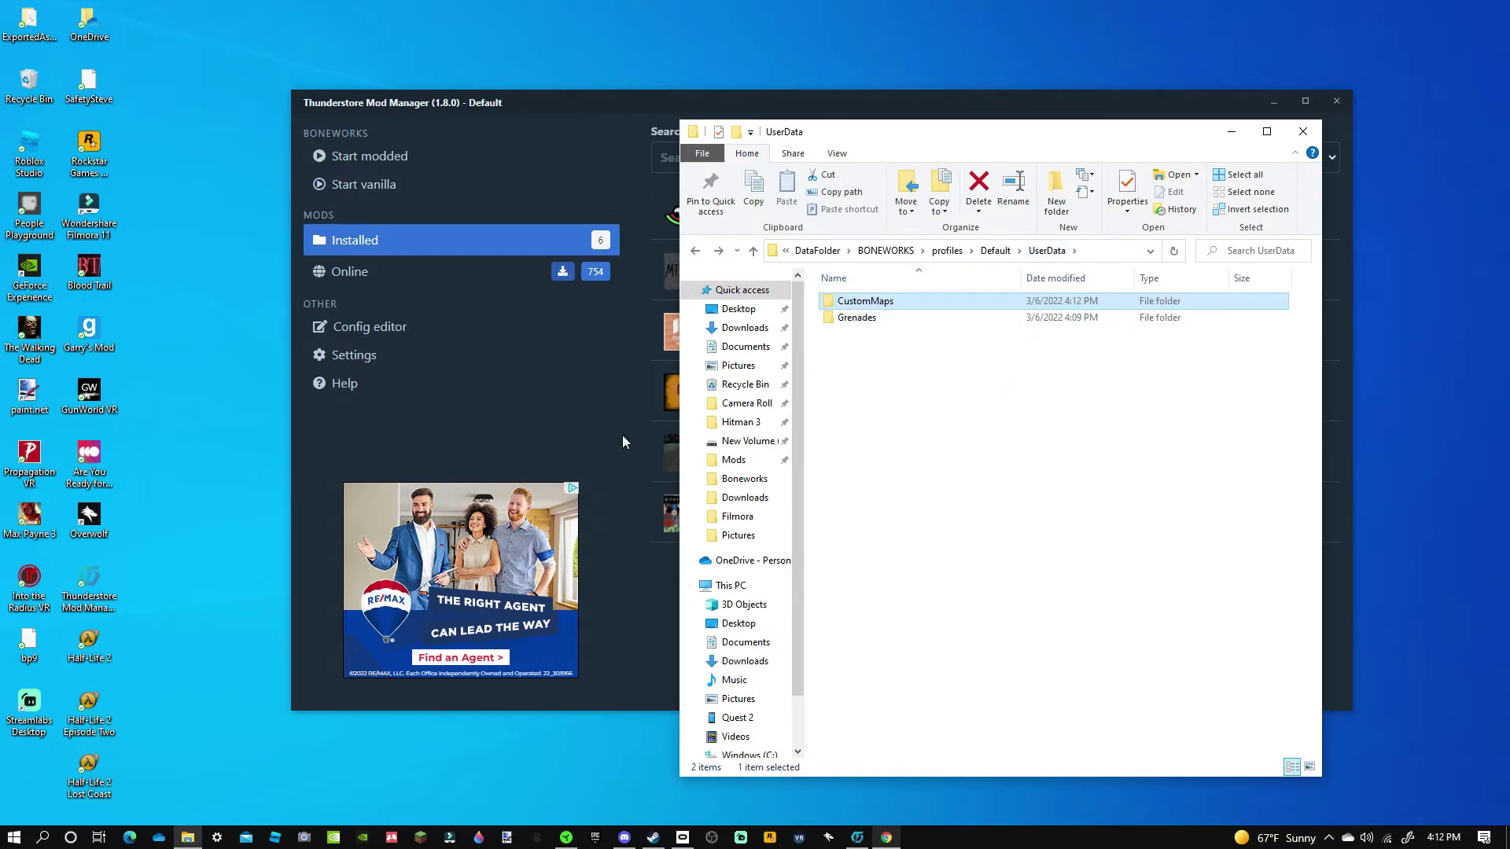
Return to the mod manager's online mods, look over the "bone_" results, and clear the search.
click(626, 464)
click(561, 272)
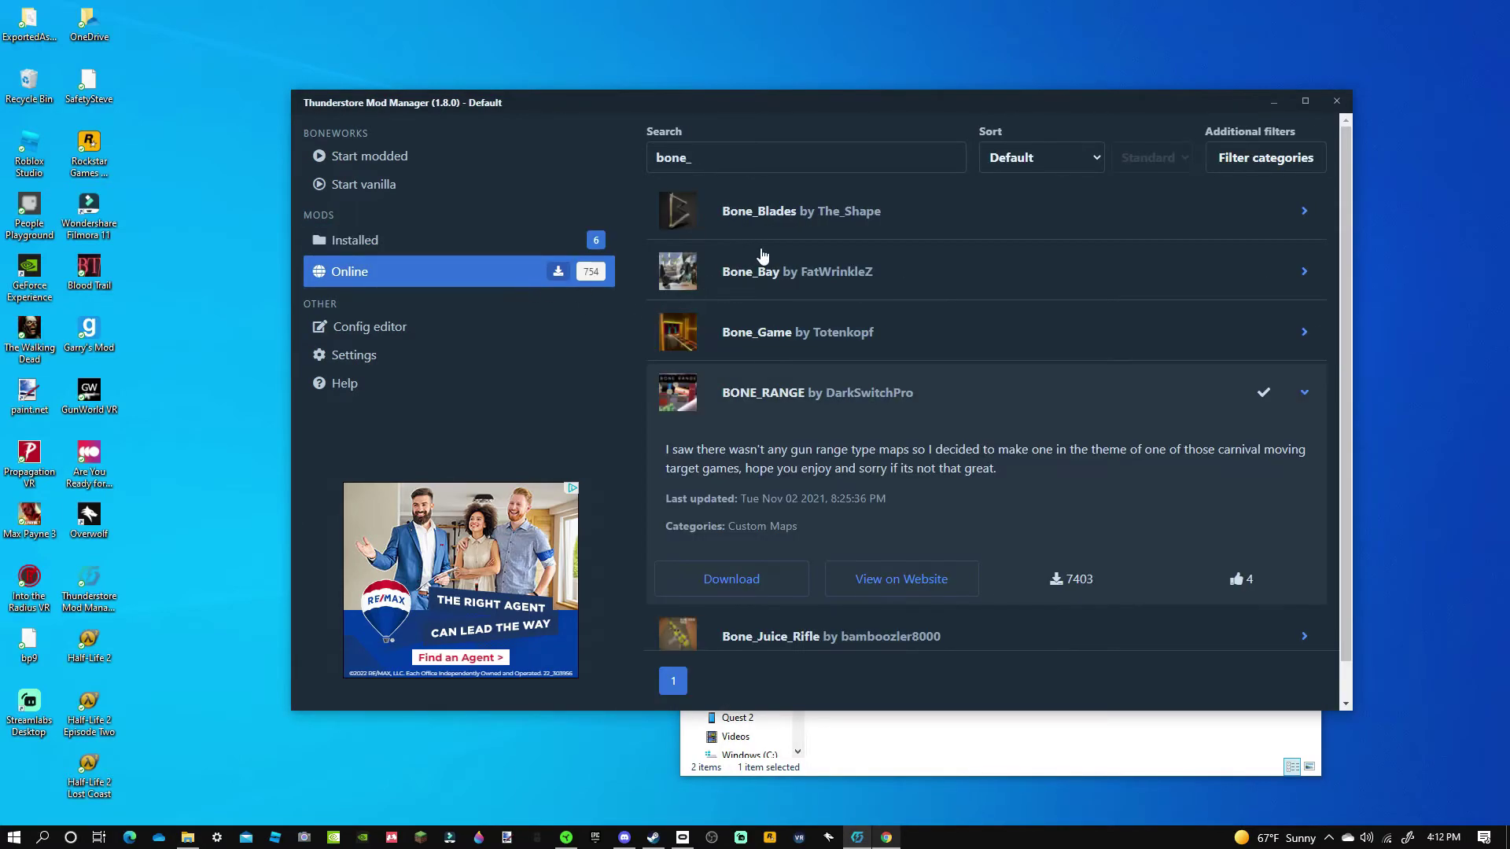
scroll(757, 438, down, 1)
scroll(757, 438, down, 1)
scroll(758, 439, up, 2)
key(ctrl+f)
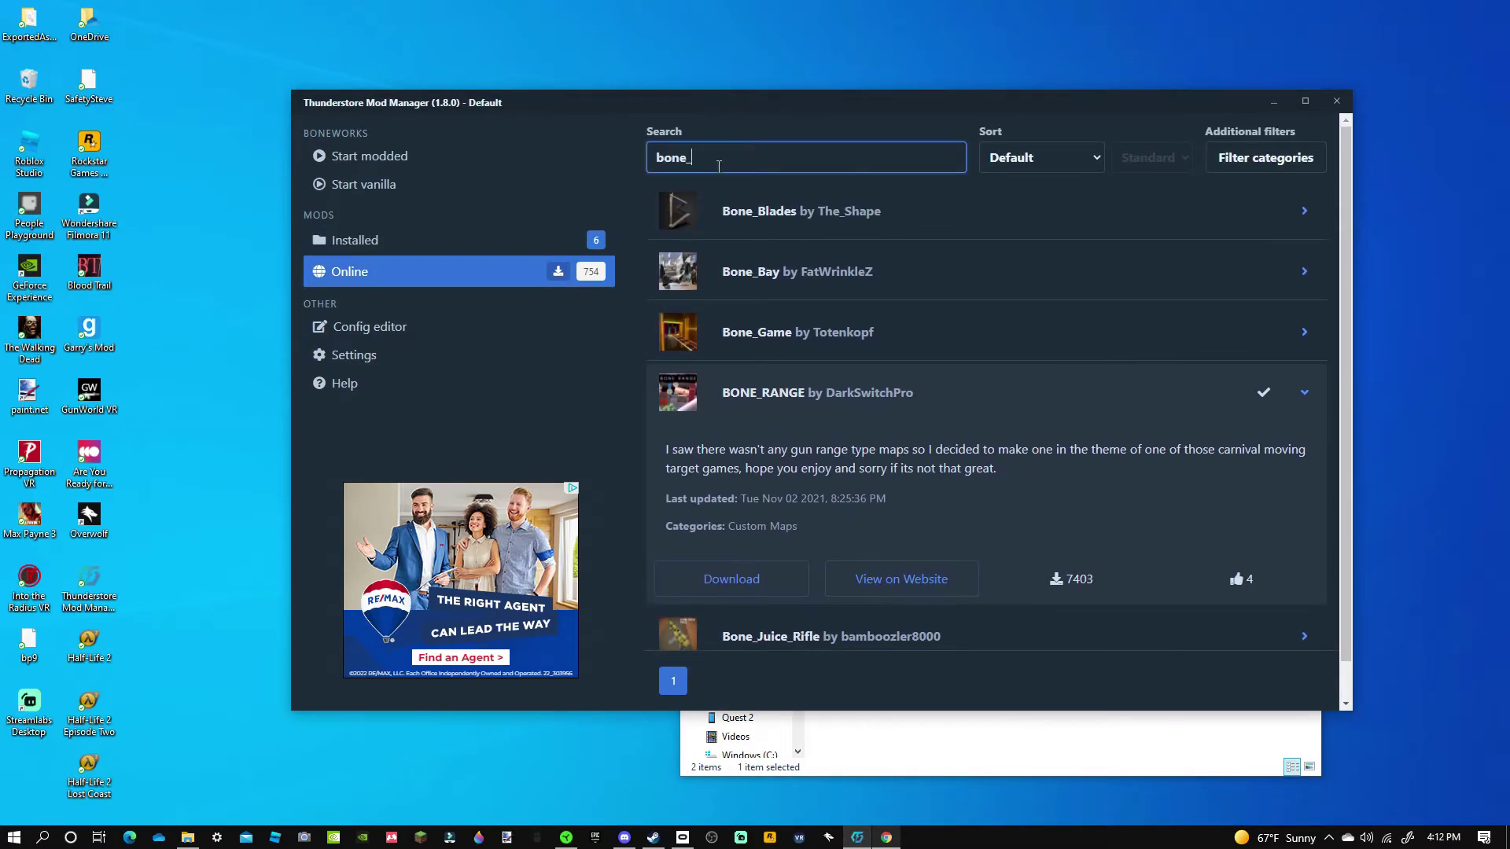
key(BackSpace)
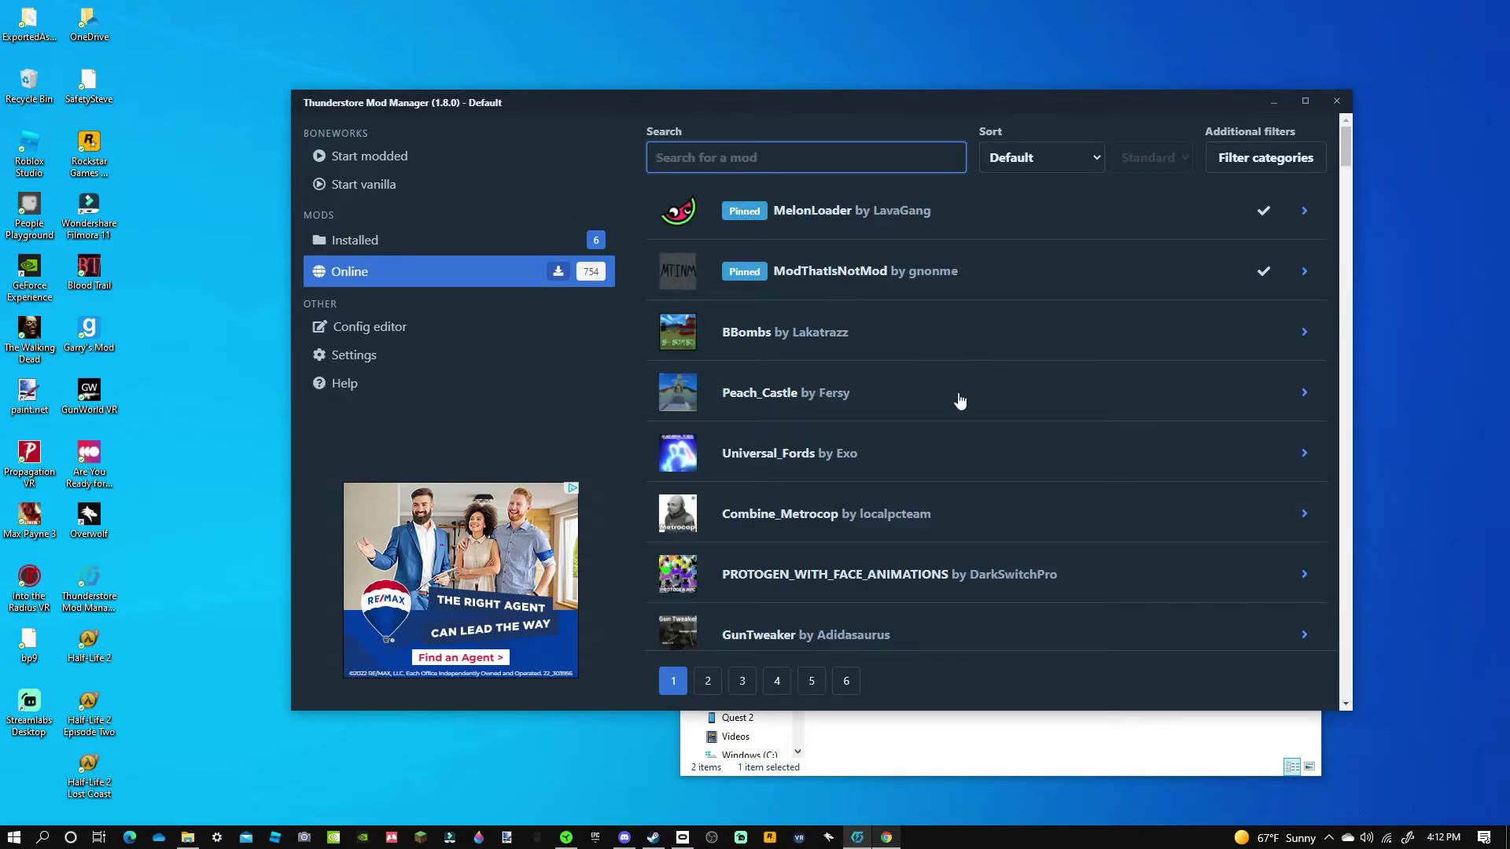
Find the Glock_19 mod in the full online list and download version 1.0.2 with its dependencies.
scroll(955, 393, down, 5)
click(780, 544)
scroll(780, 488, down, 4)
click(768, 456)
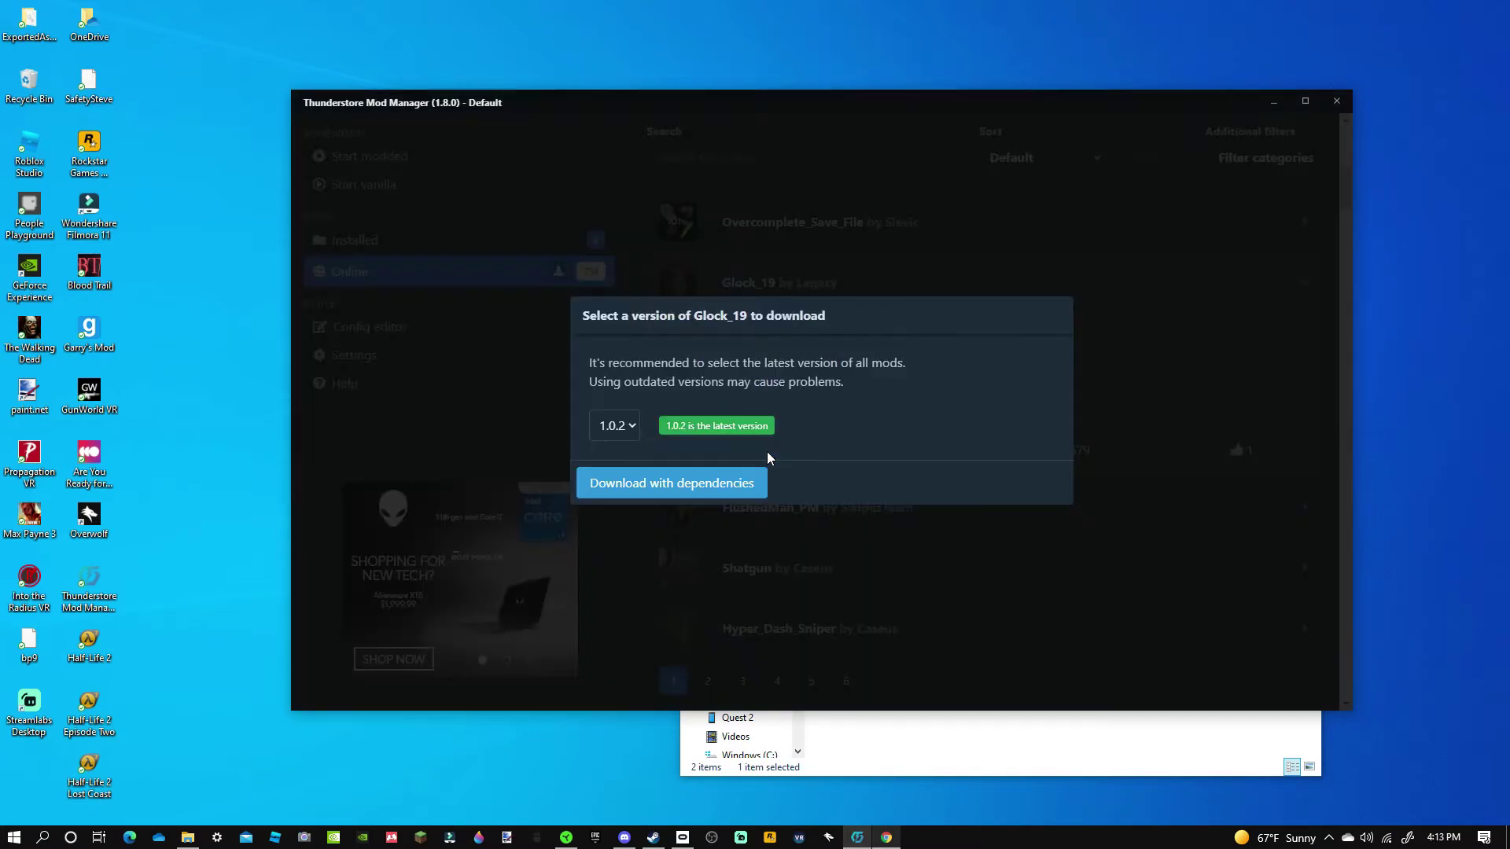
click(681, 488)
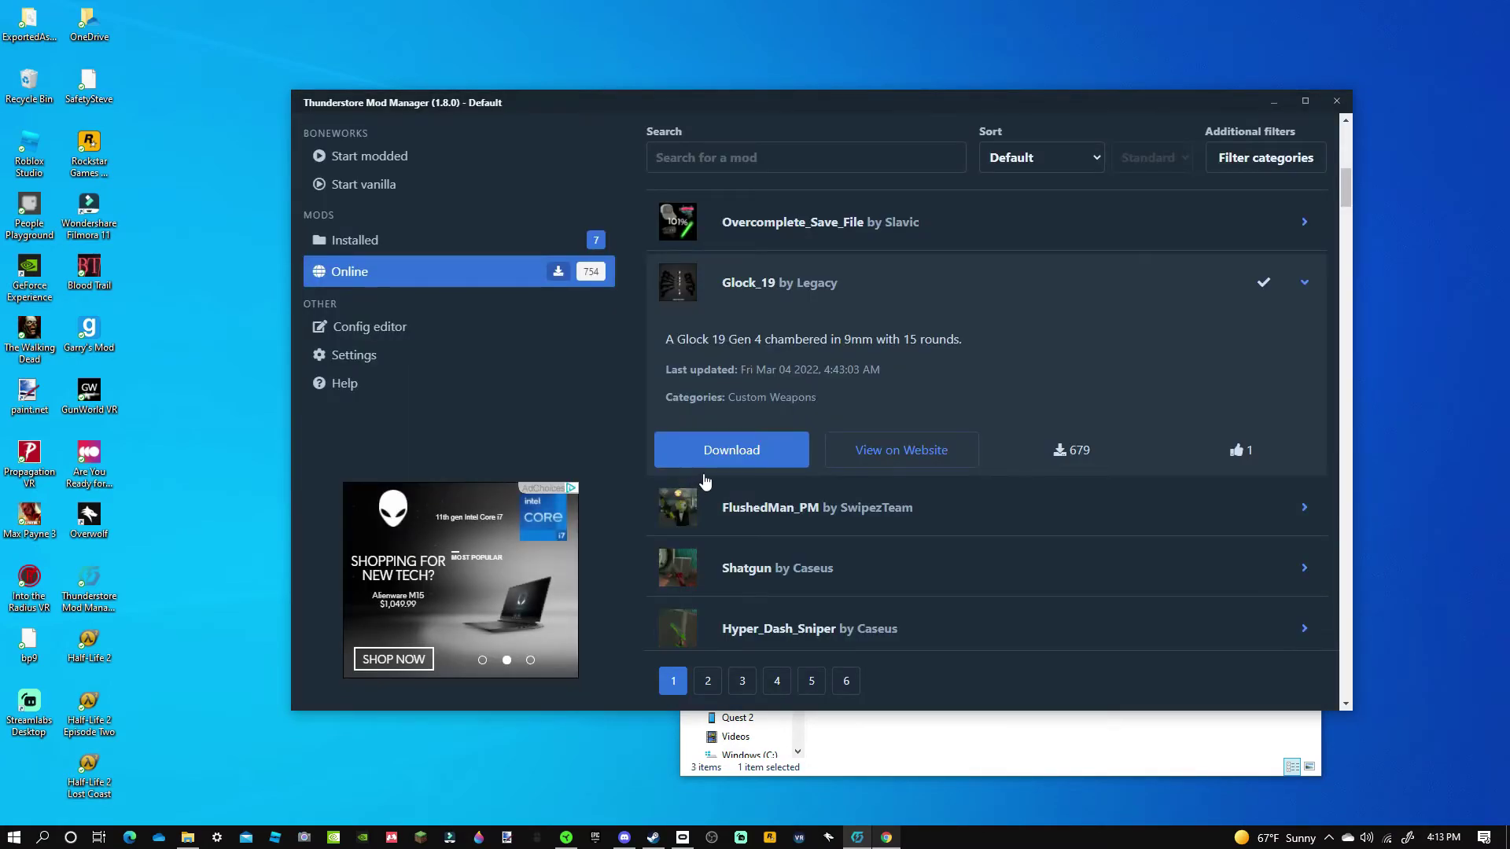
Check the installed mods for Glock_19, then look inside the CustomItems folder in UserData for its files.
click(564, 241)
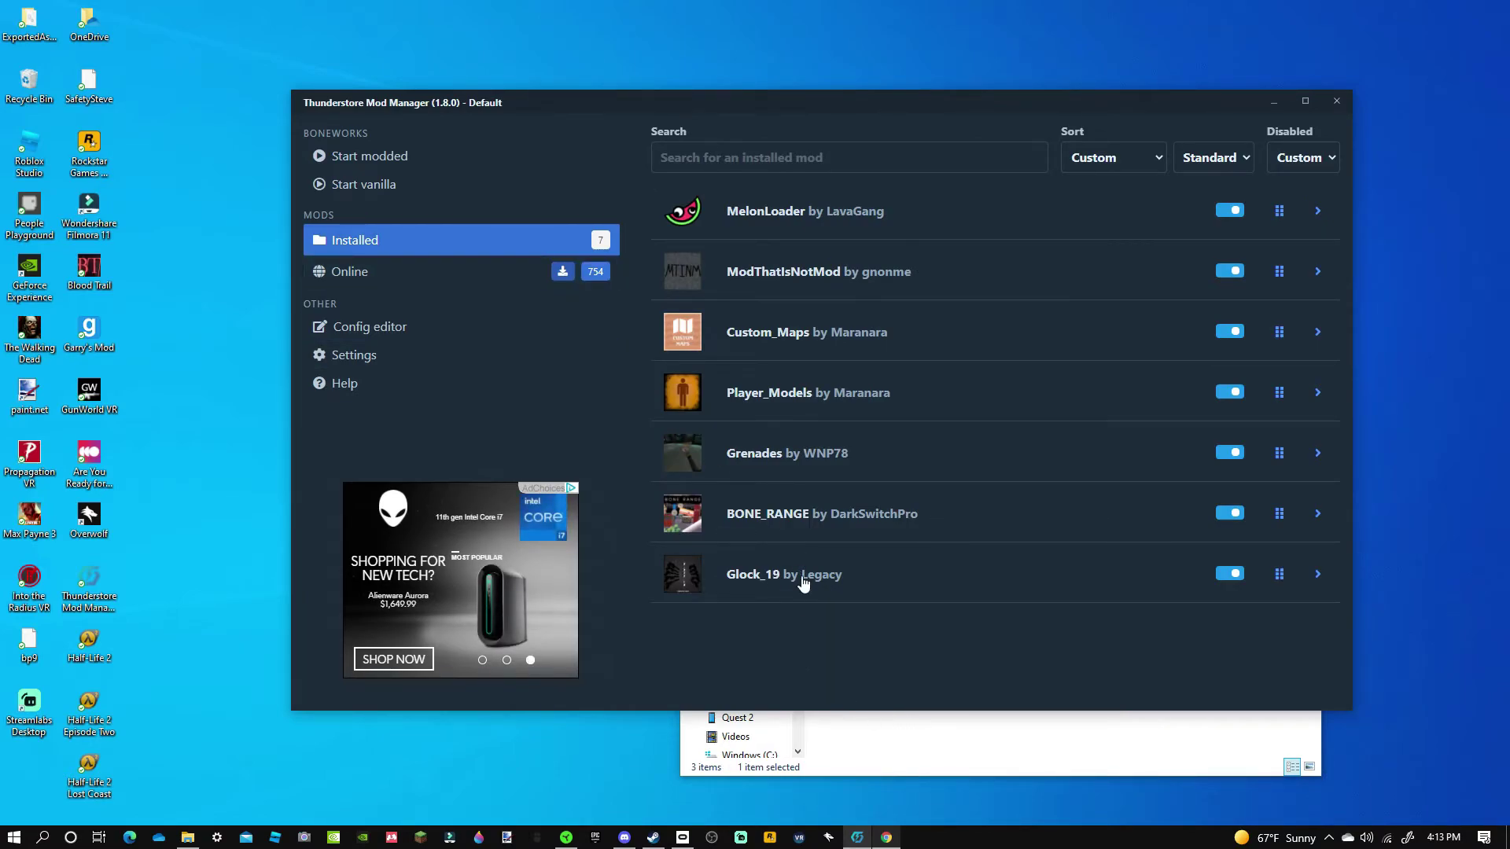
click(907, 731)
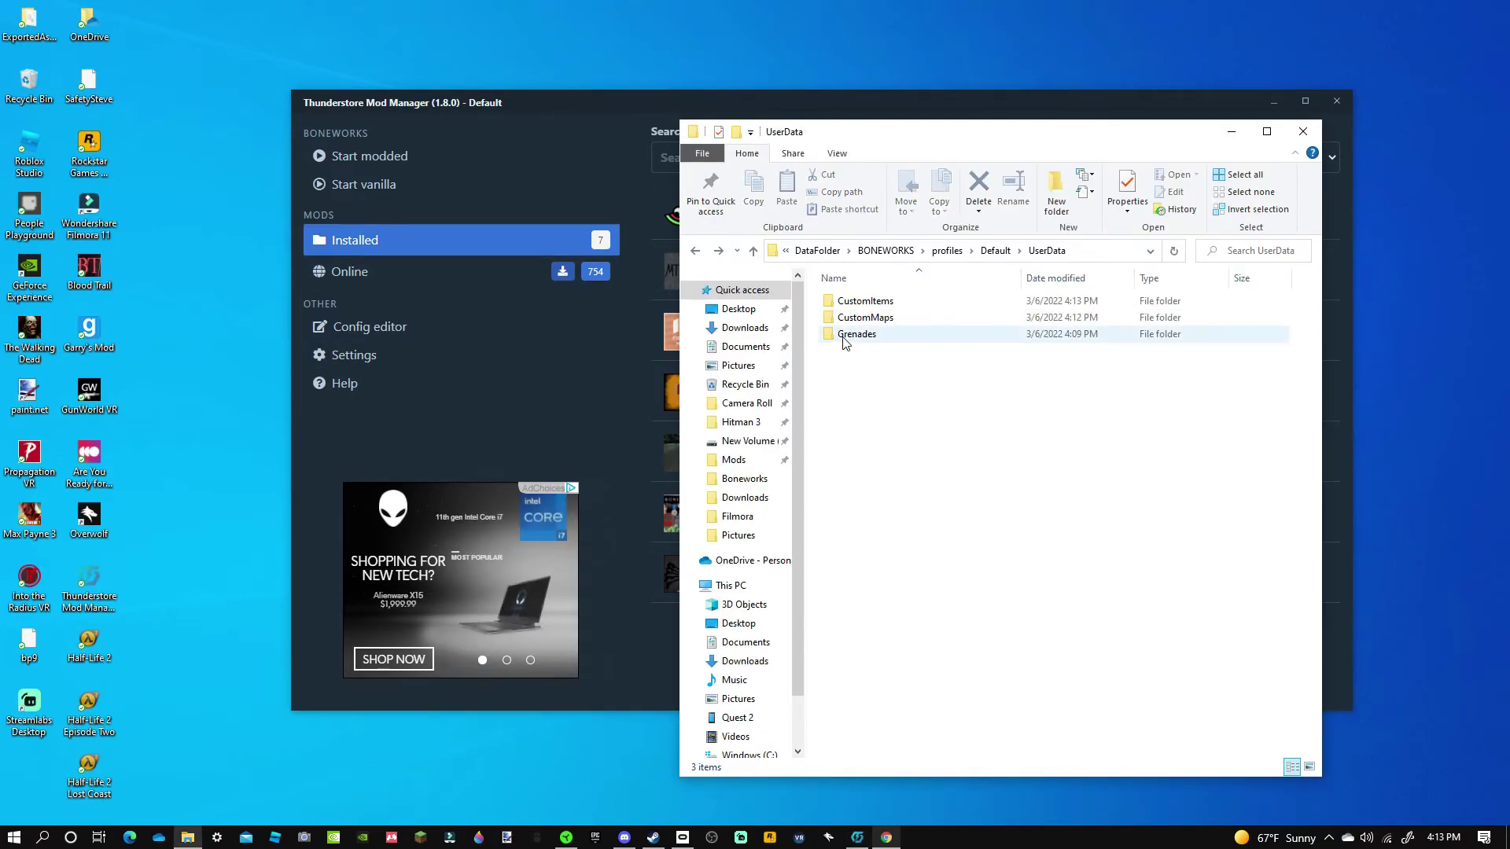
click(875, 304)
double_click(876, 303)
click(876, 302)
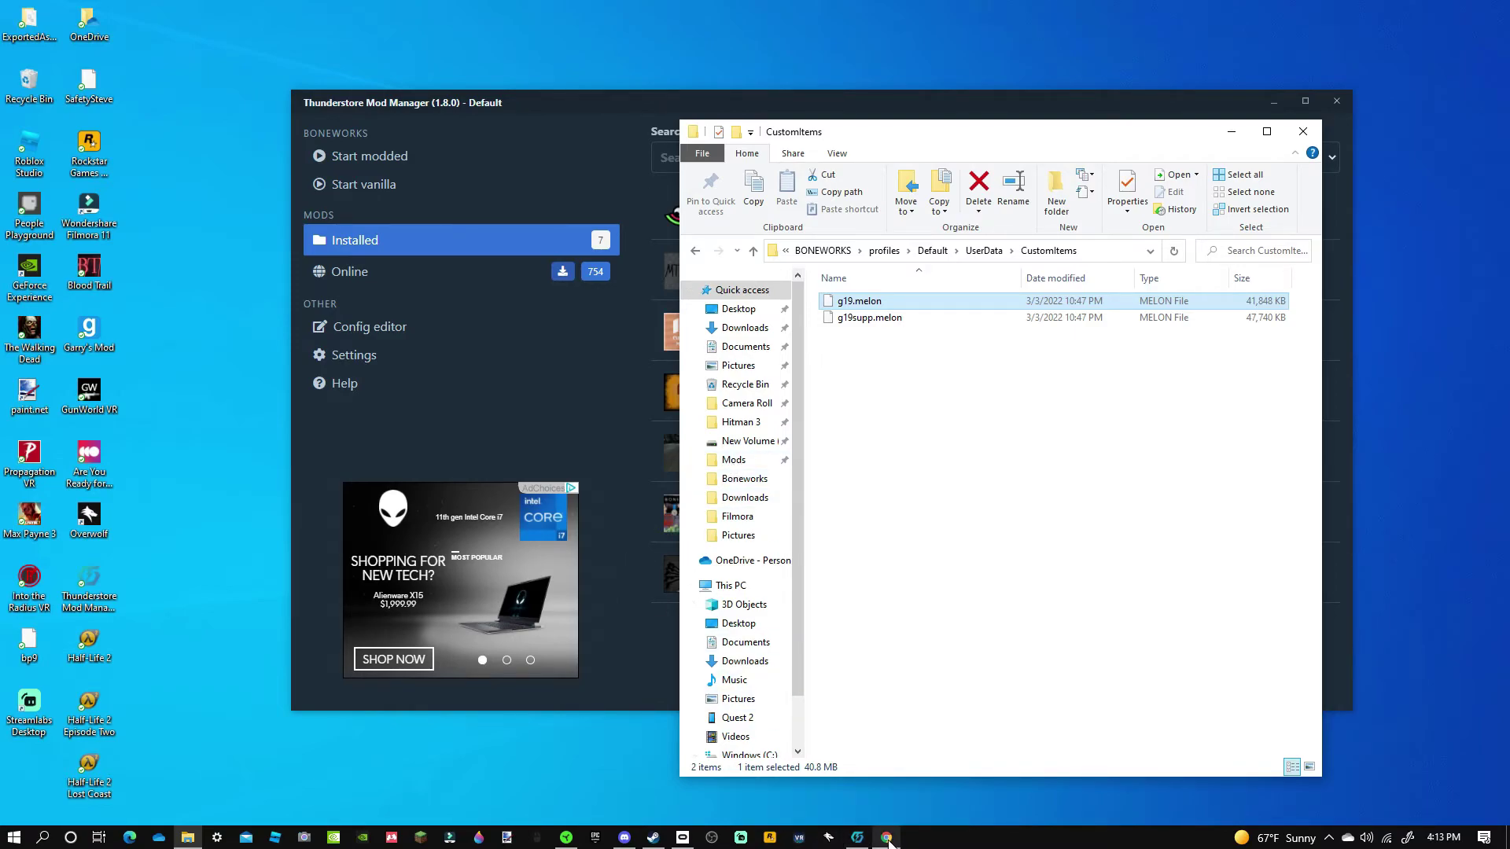
Copy walther-p5b.melon from the walther-p5b archive in Downloads into the CustomItems folder, then return to UserData.
click(192, 840)
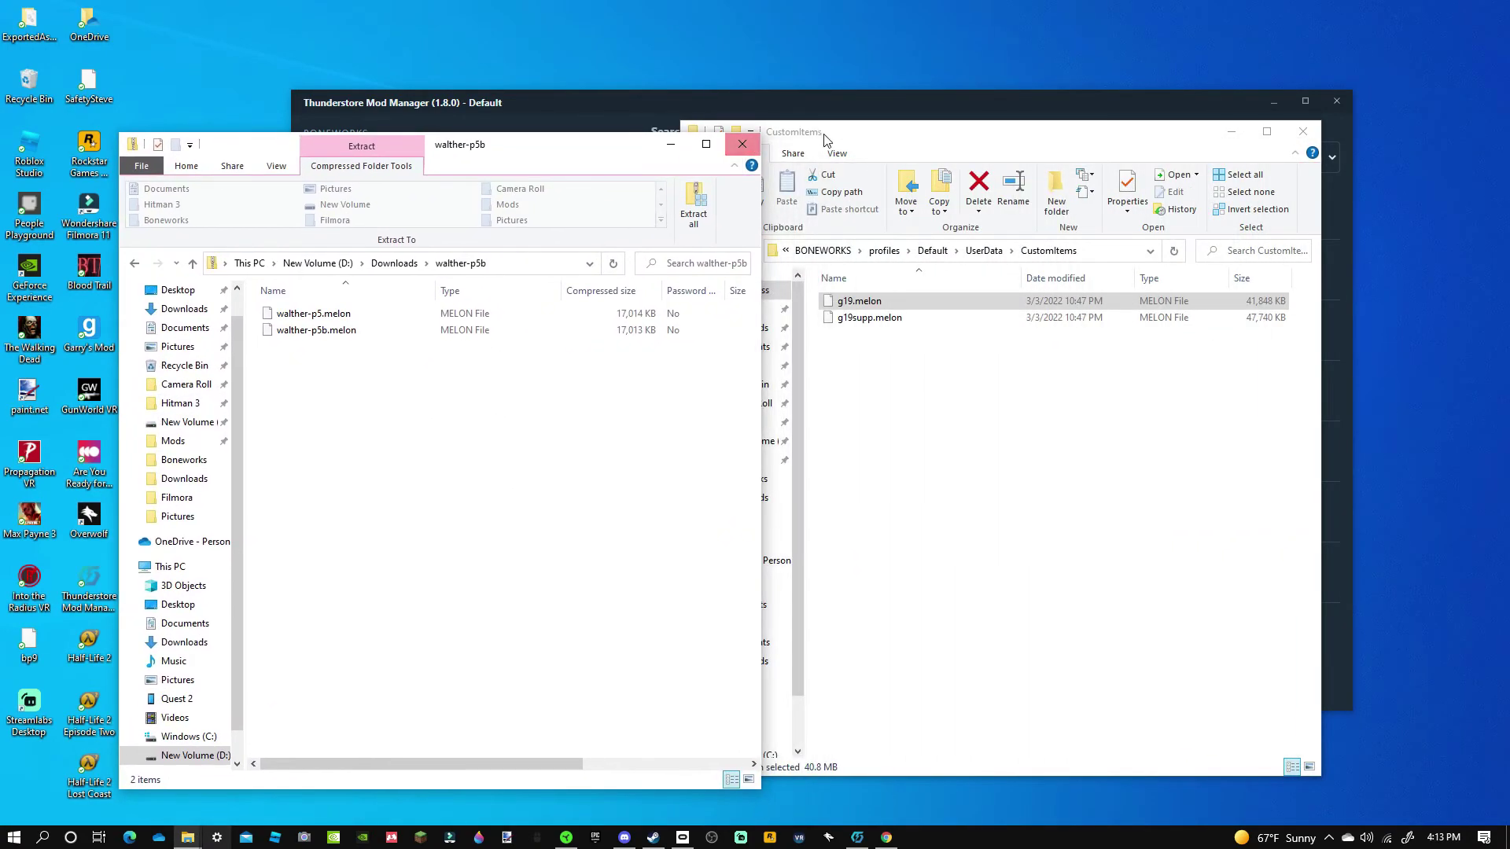
drag(462, 395, 377, 394)
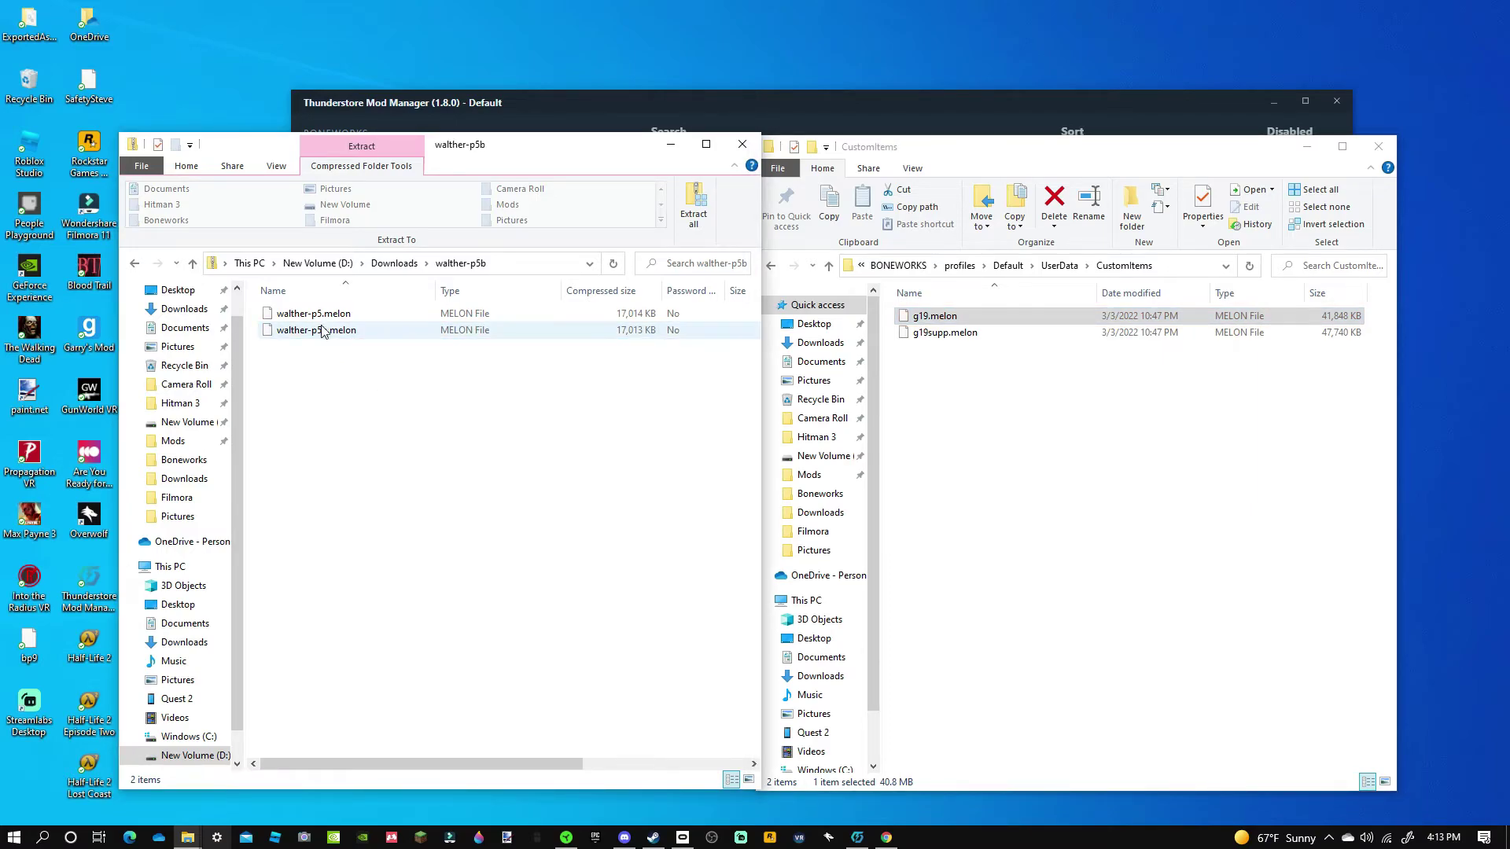
drag(319, 331, 1081, 466)
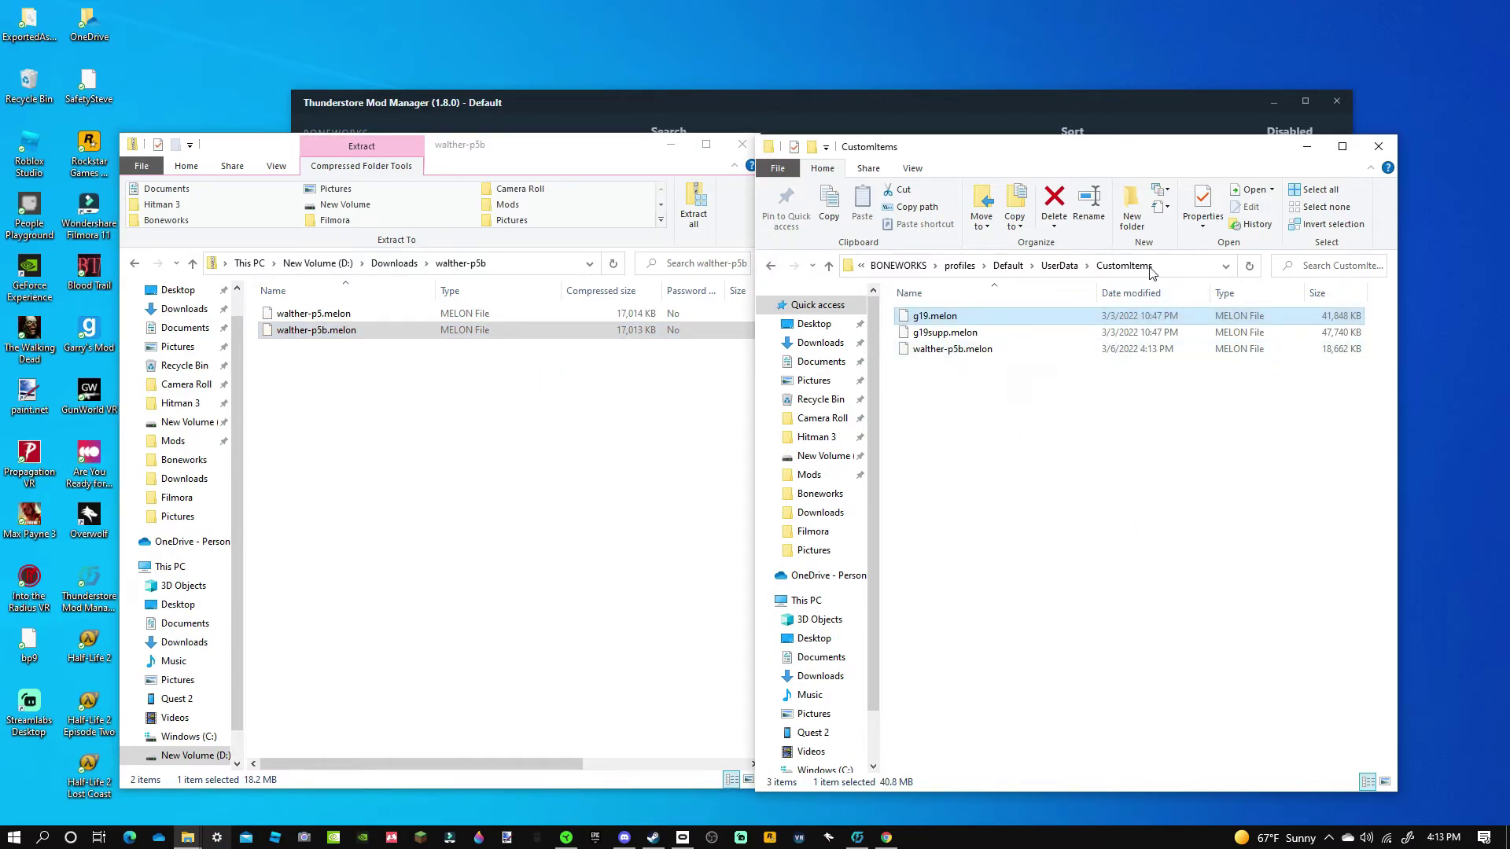
click(600, 415)
click(742, 144)
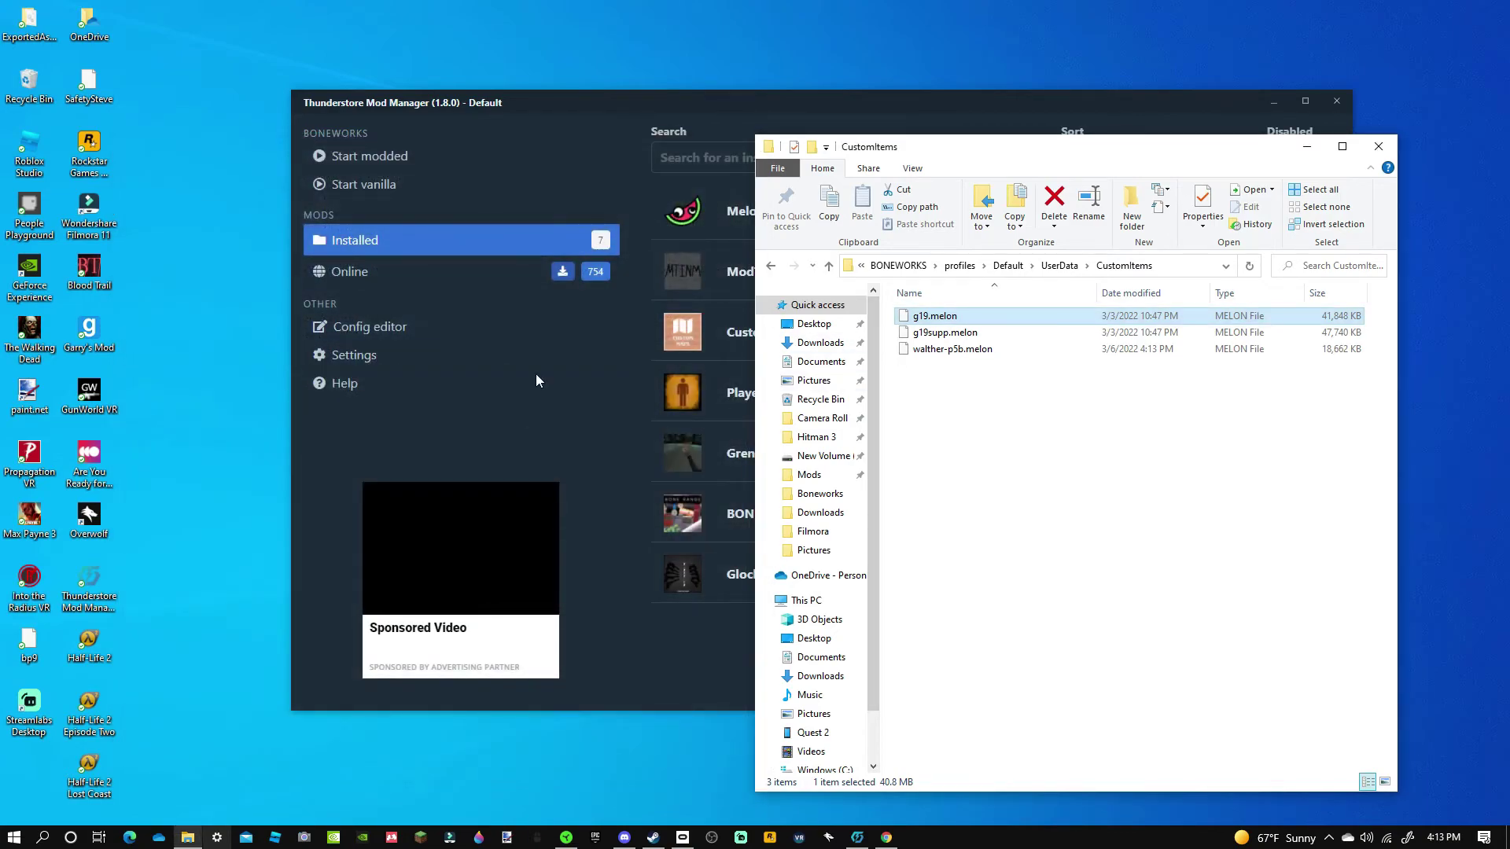
key(BackSpace)
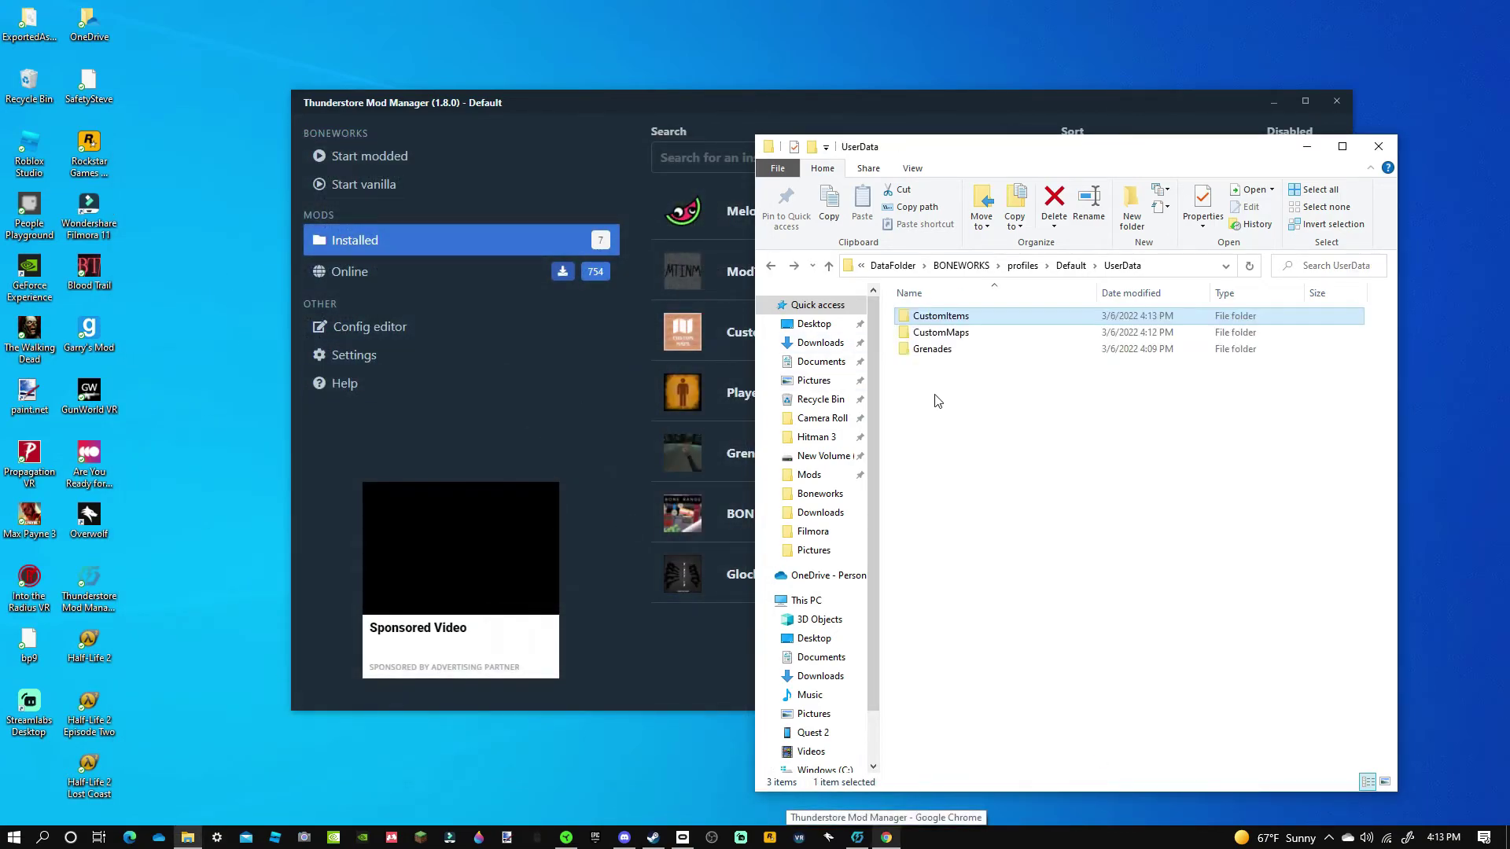
Find Borderlands_Style_Ford in the mod manager's online mods and download version 0.1.0 with its dependencies.
click(433, 417)
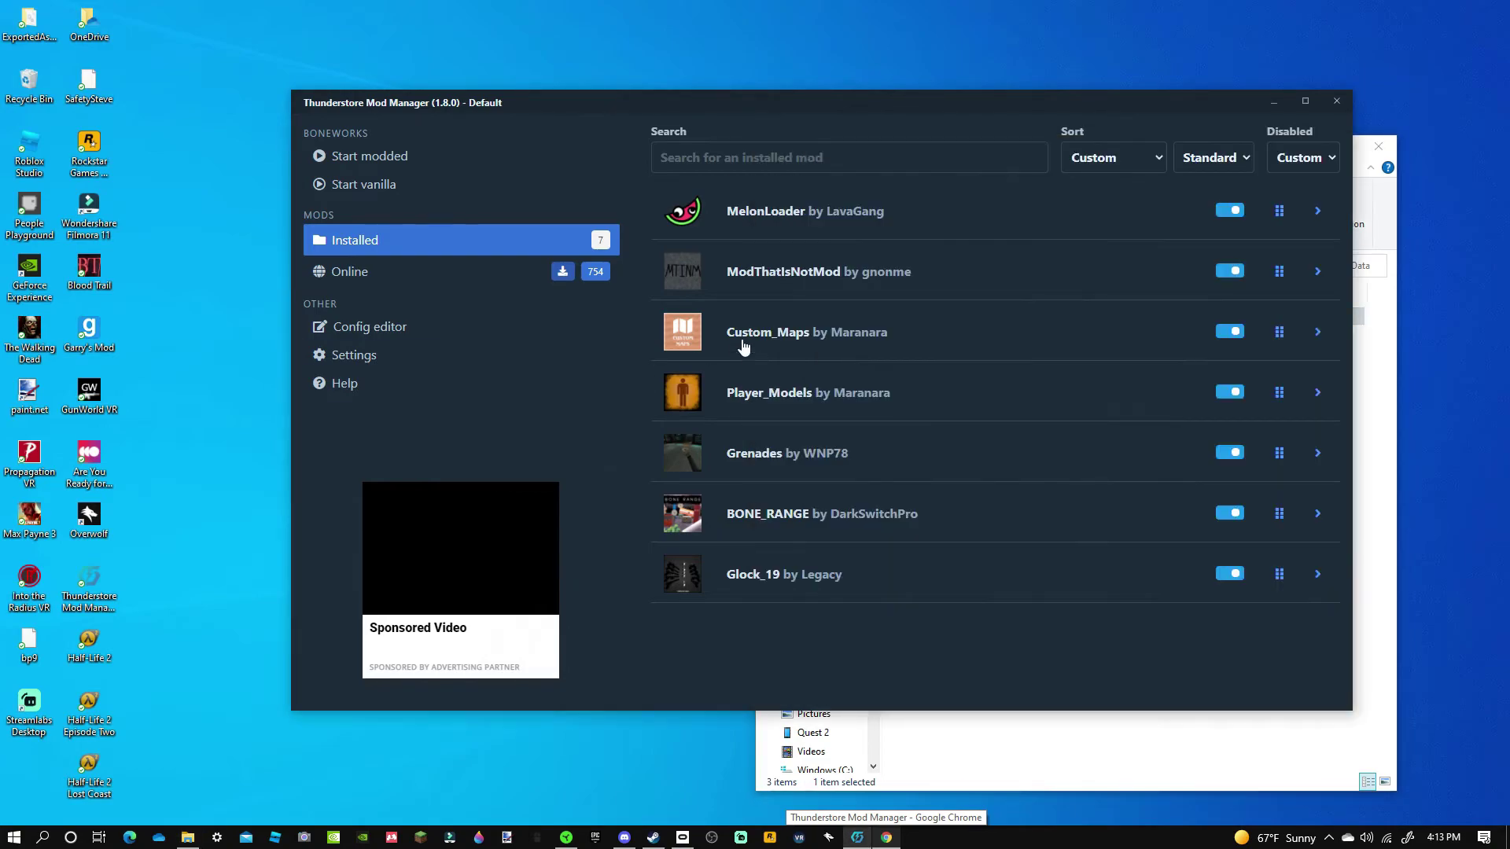
click(731, 531)
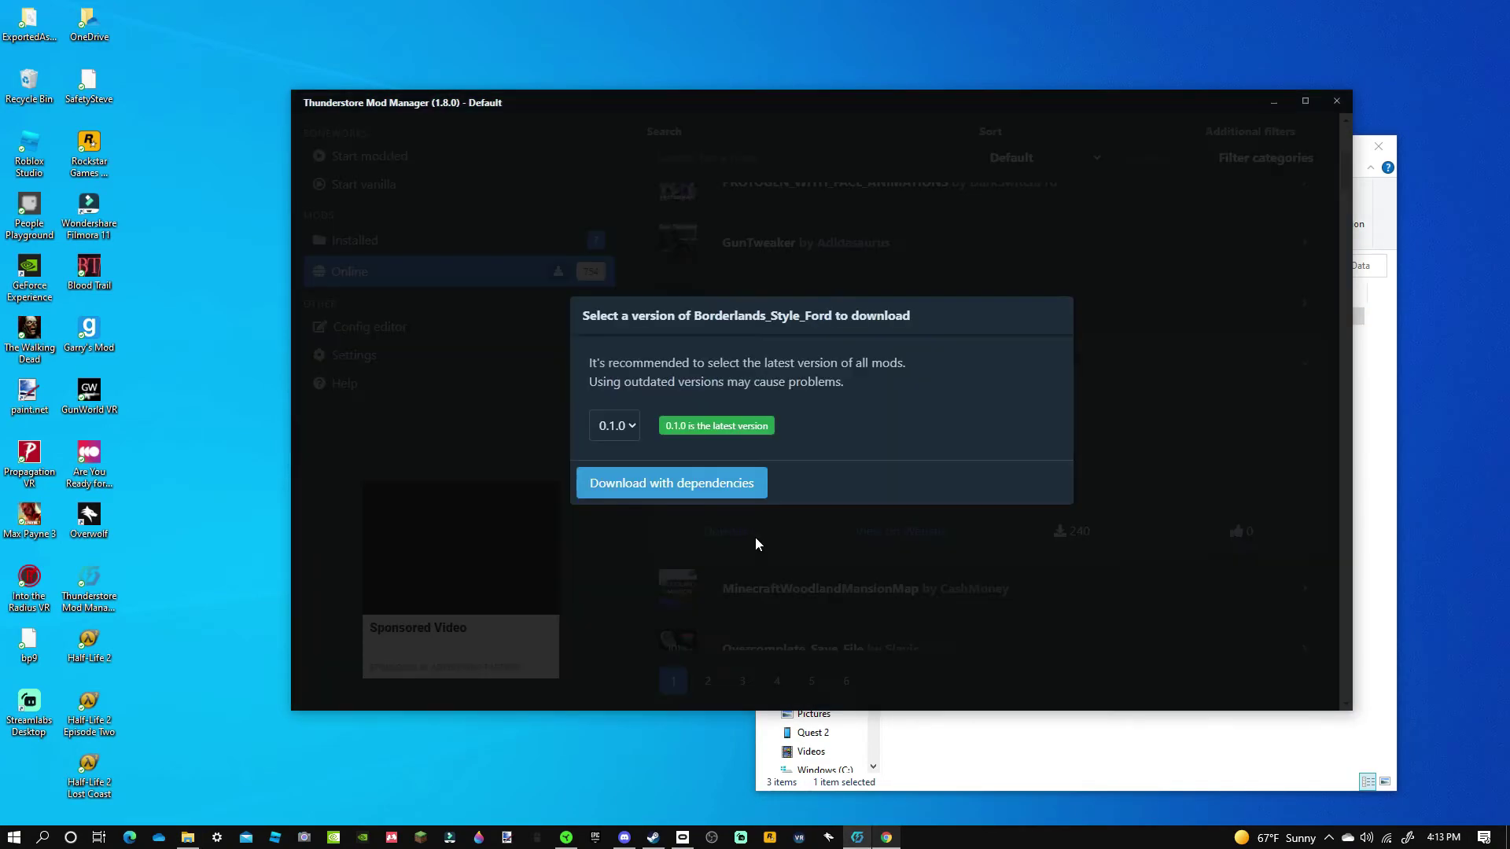
click(674, 486)
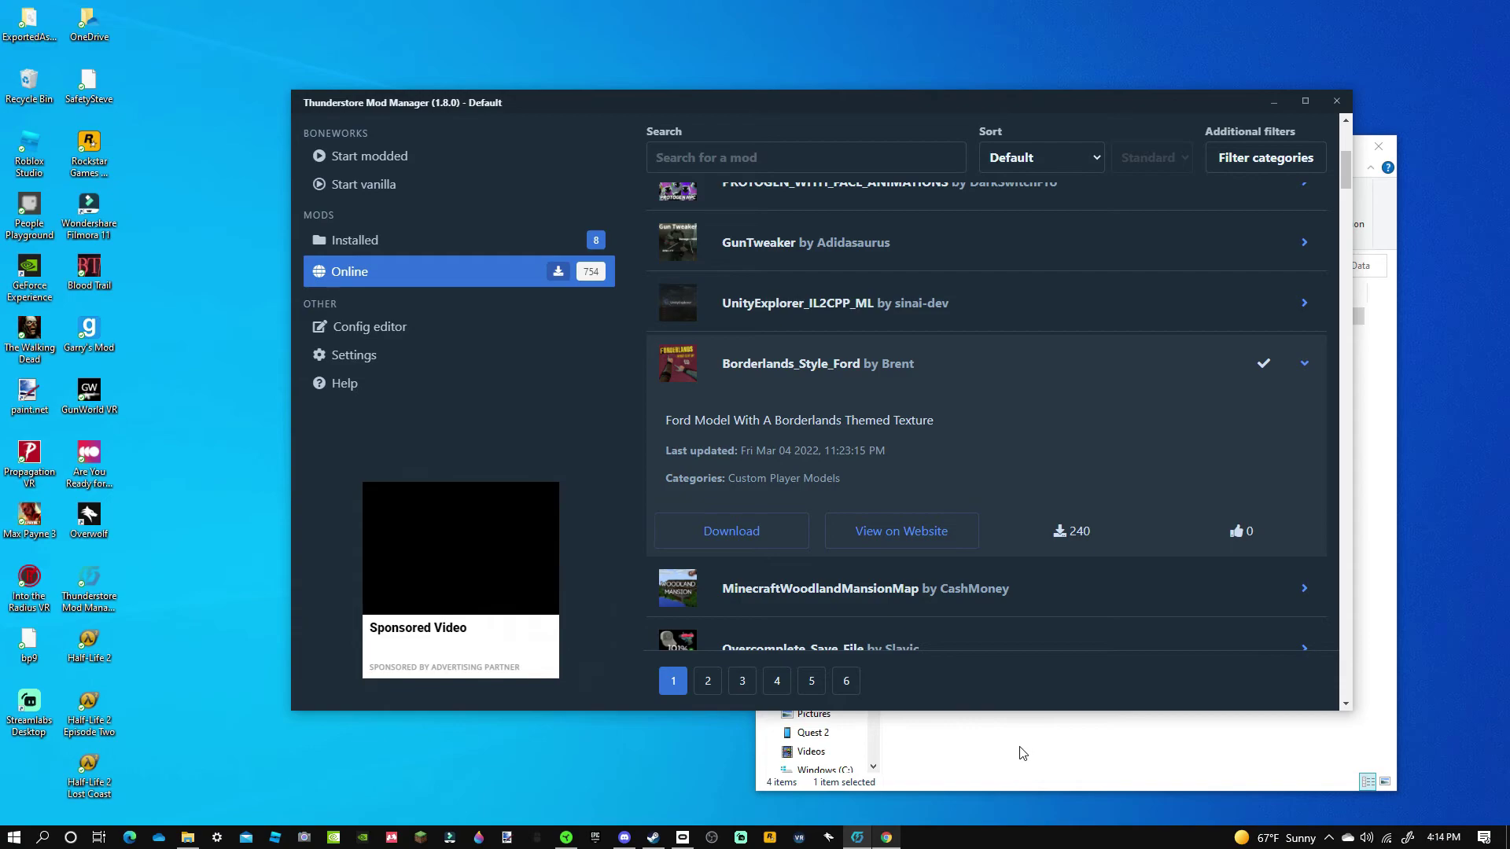
Check UserData for a PlayerModels folder and the mod manager's installed list for Borderlands_Style_Ford.
click(942, 736)
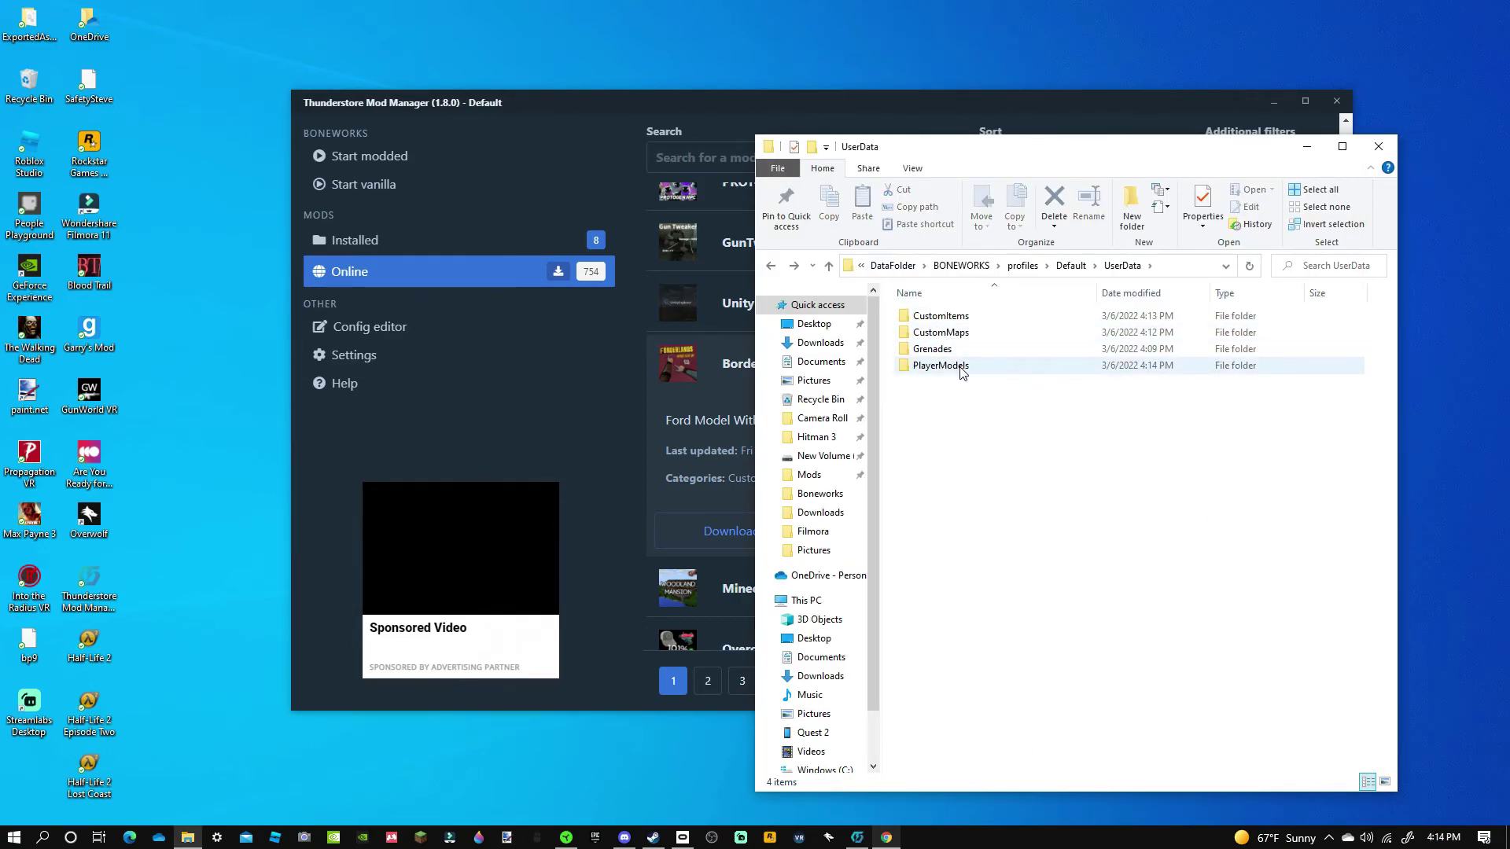
click(541, 241)
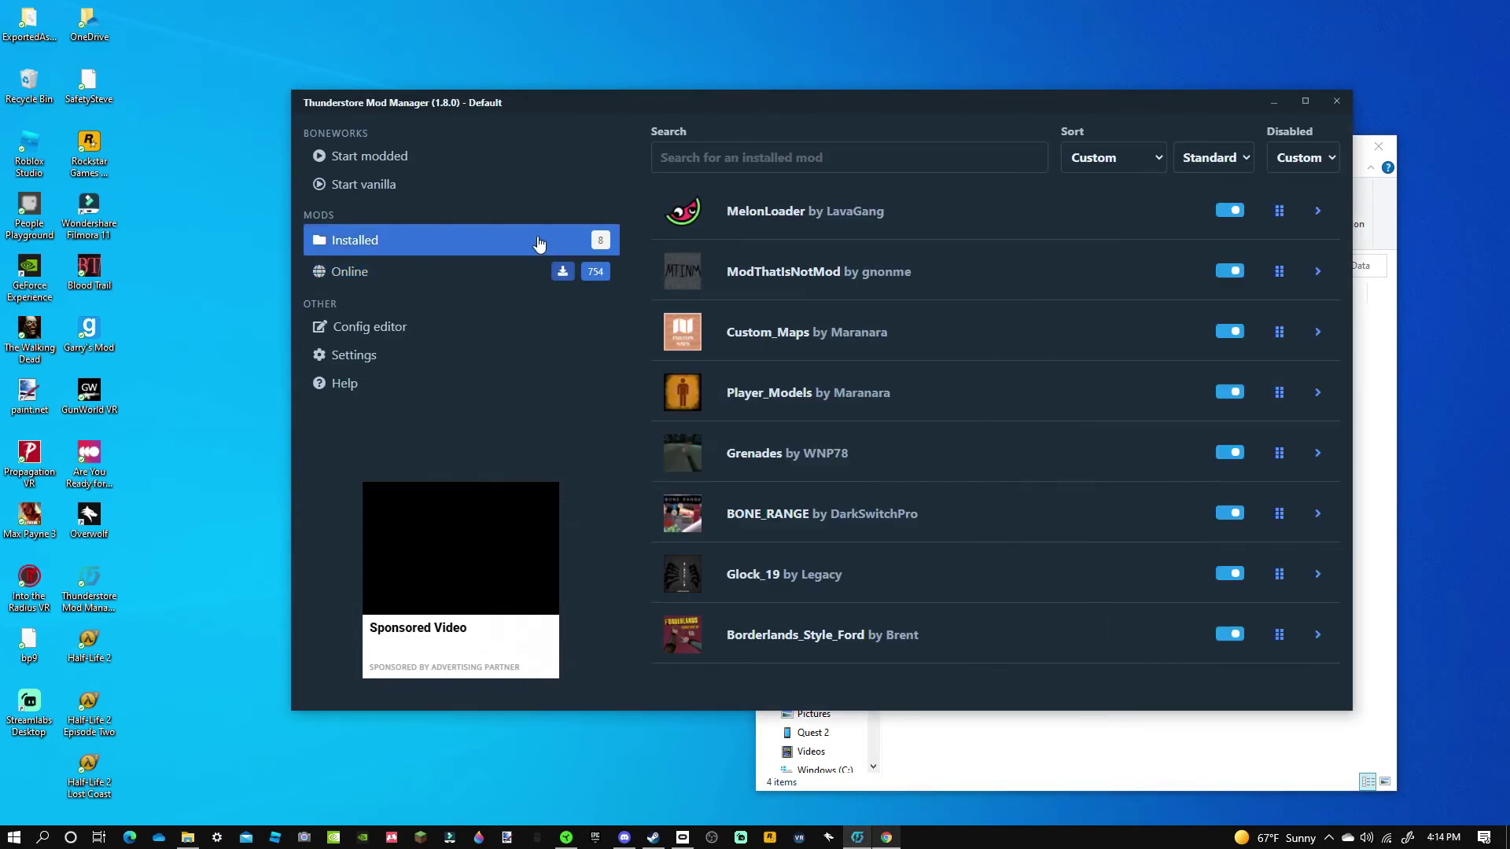
click(1020, 747)
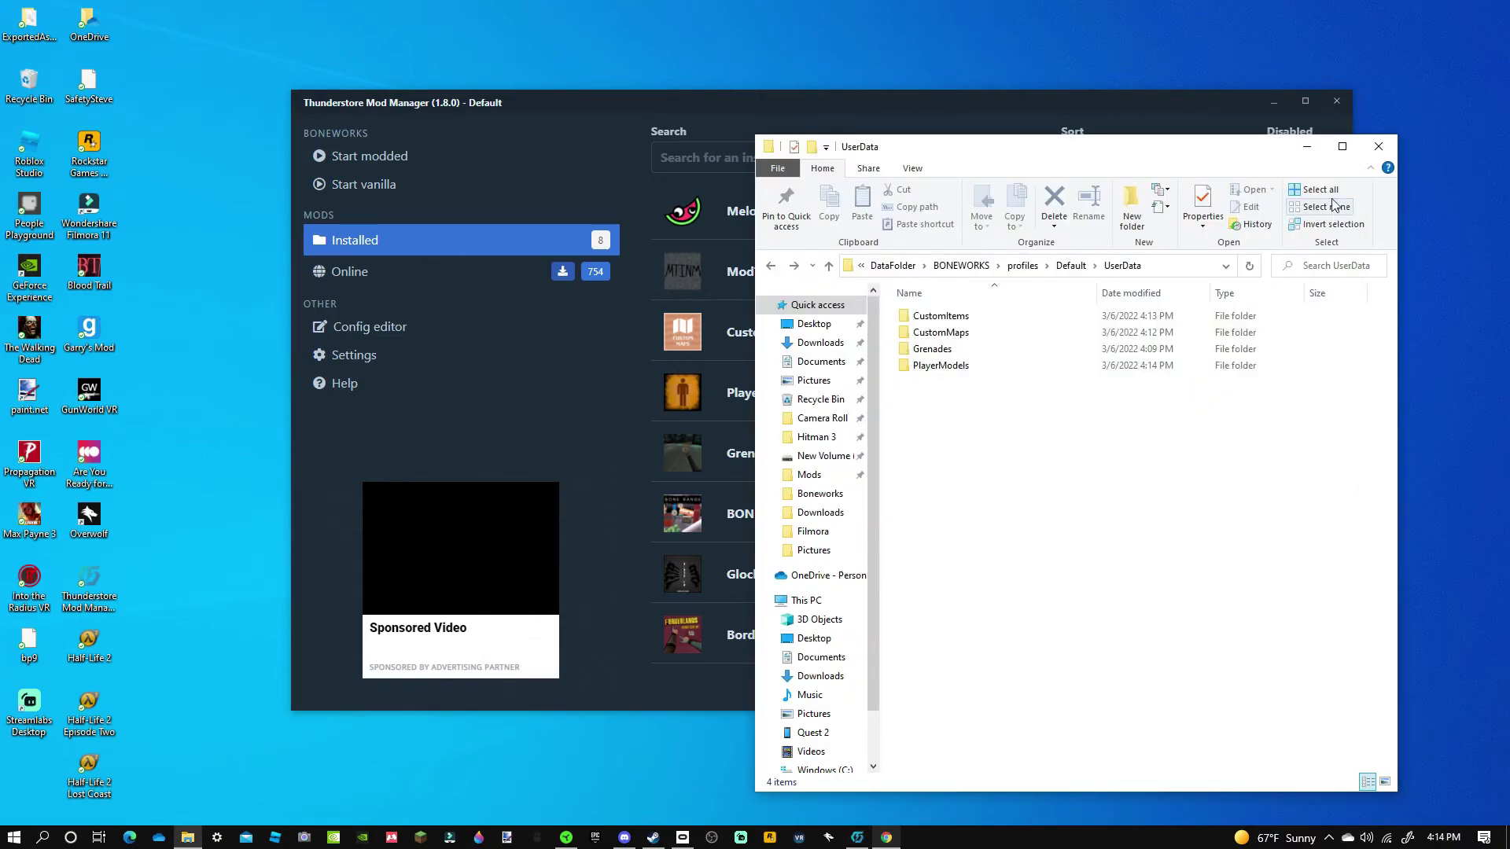
click(558, 416)
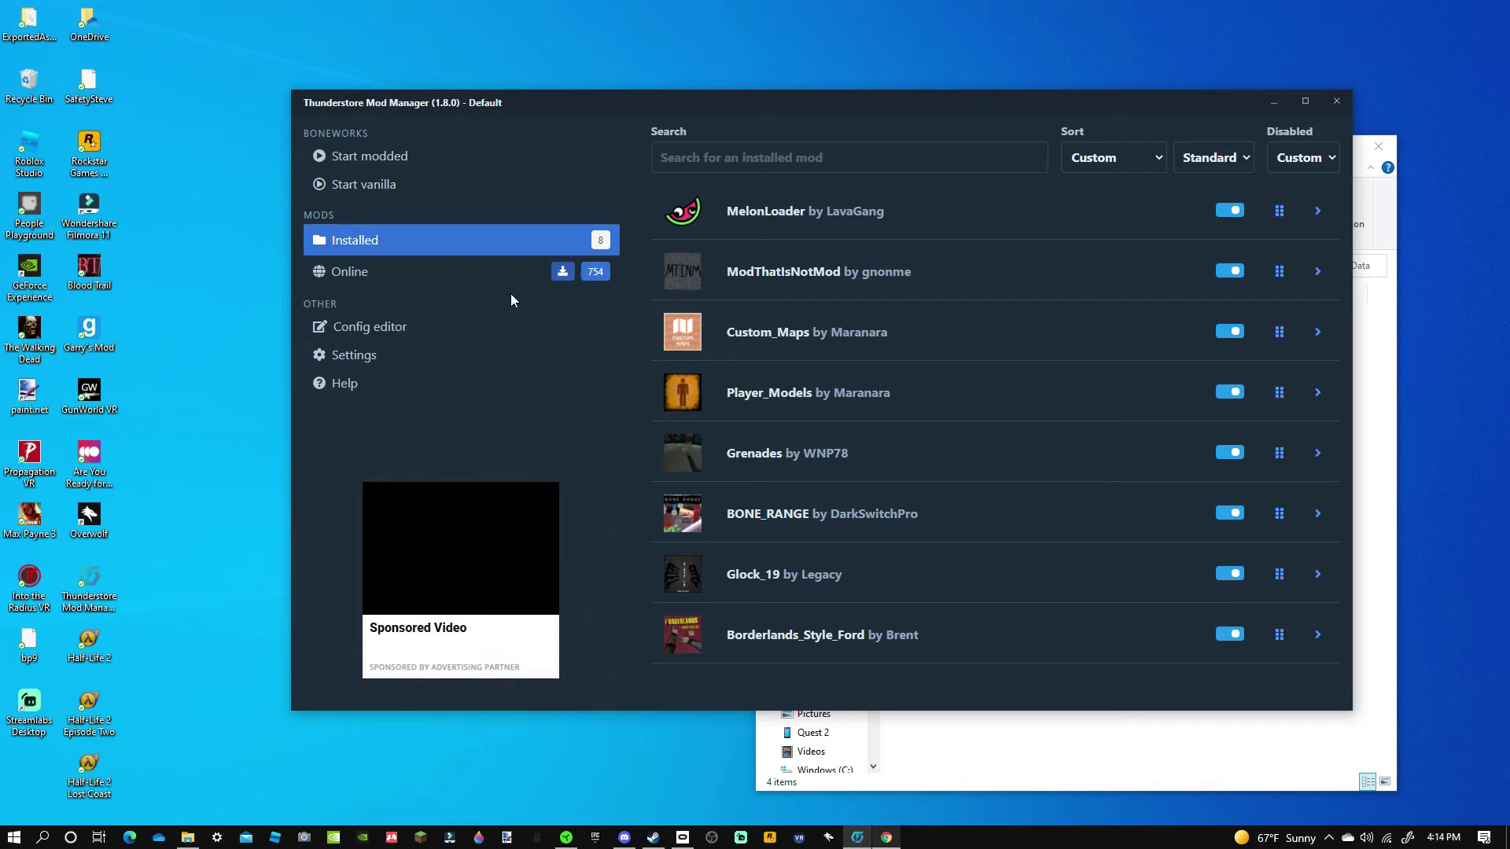
Look over the online mods and the installed mods in the mod manager, ending on the online list.
click(515, 271)
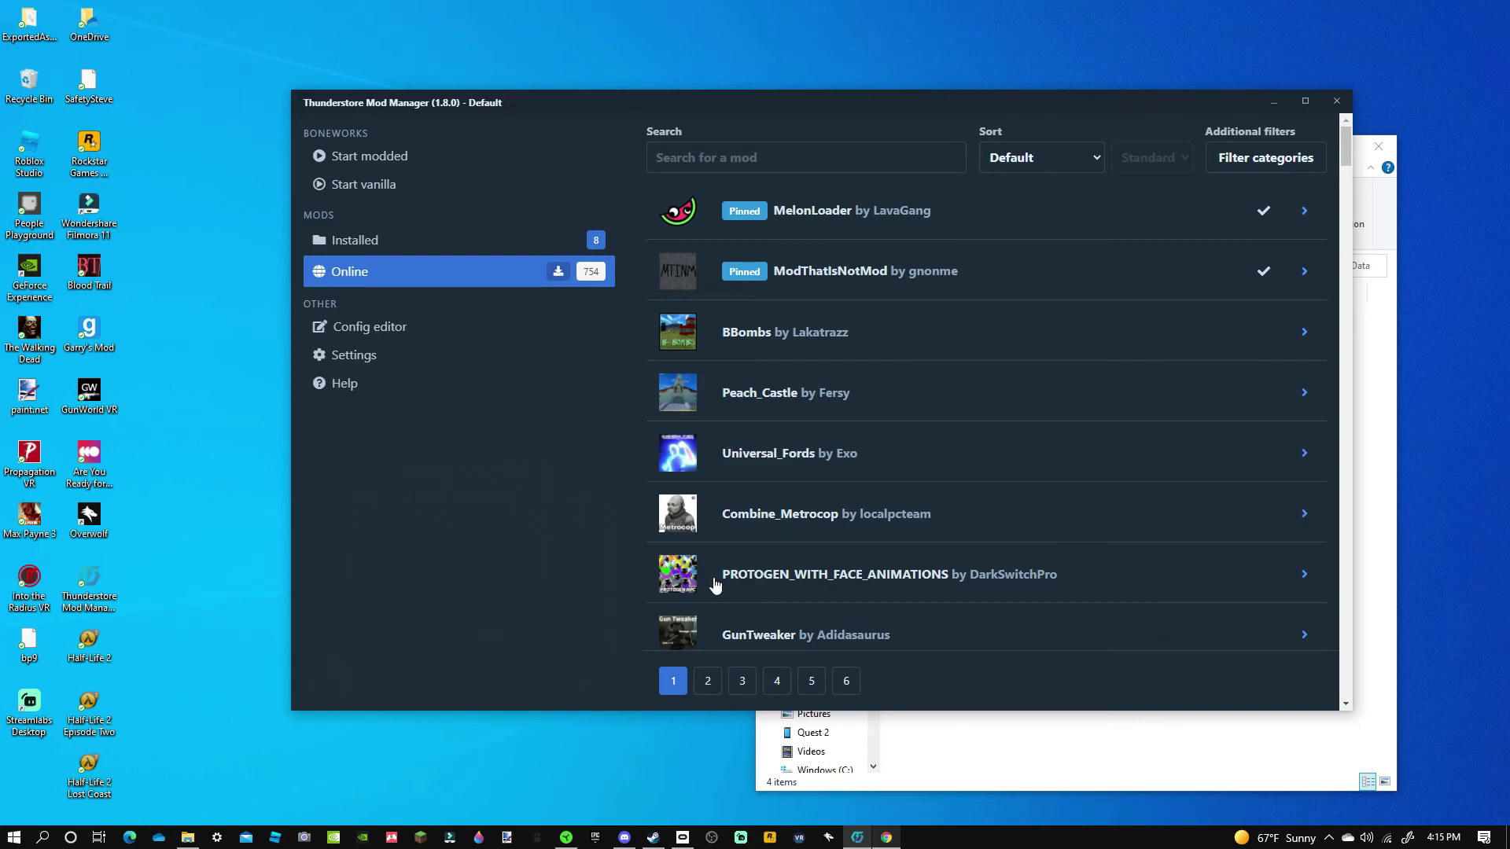
click(520, 241)
click(479, 271)
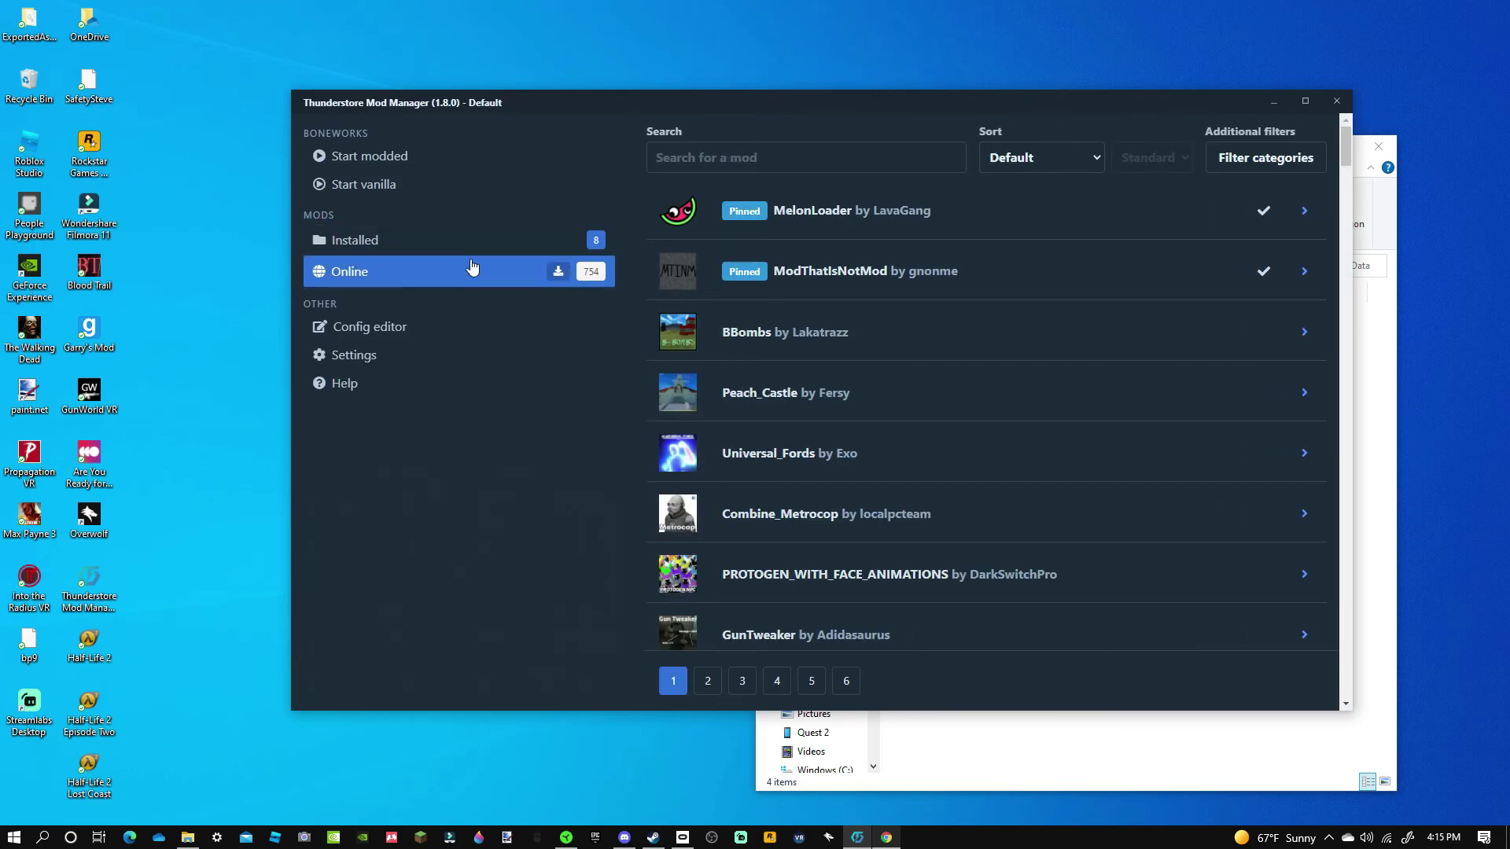